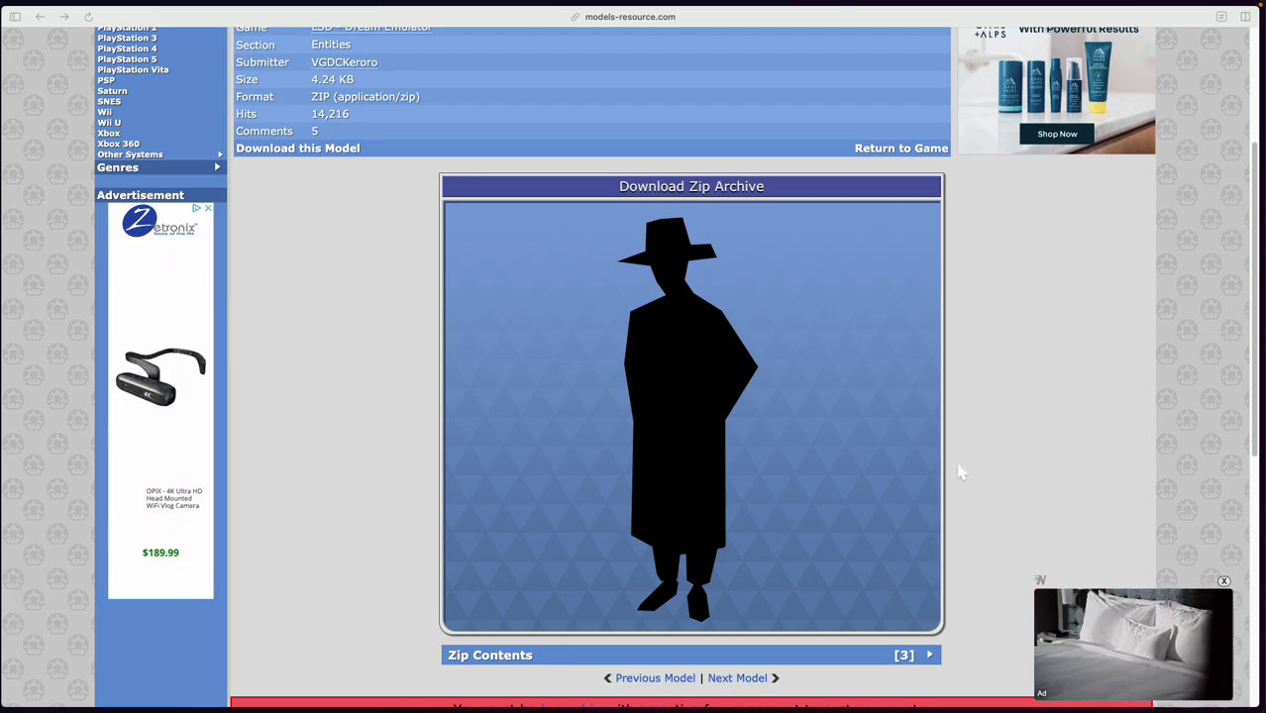
# Review The Grey Man model page for LSD - Dream Emulator, including its details, preview and zip archive download
pyautogui.scroll(3, 957, 473)
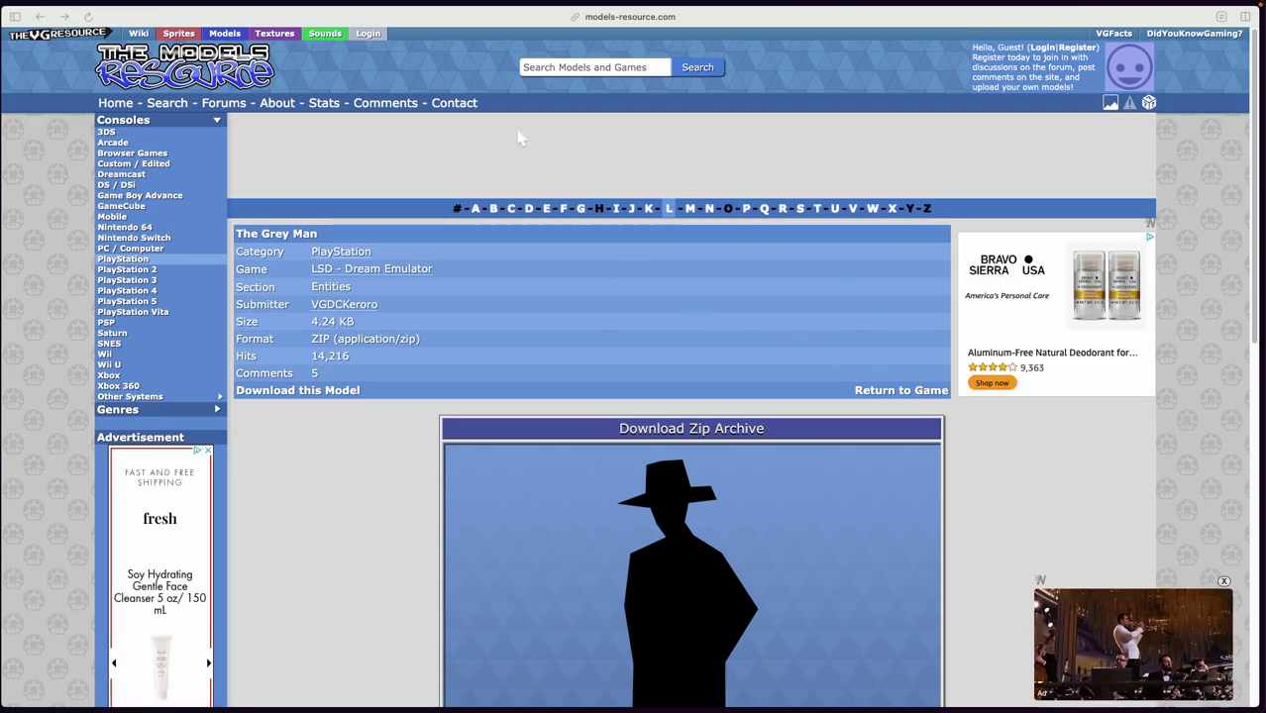
pyautogui.scroll(-2, 426, 206)
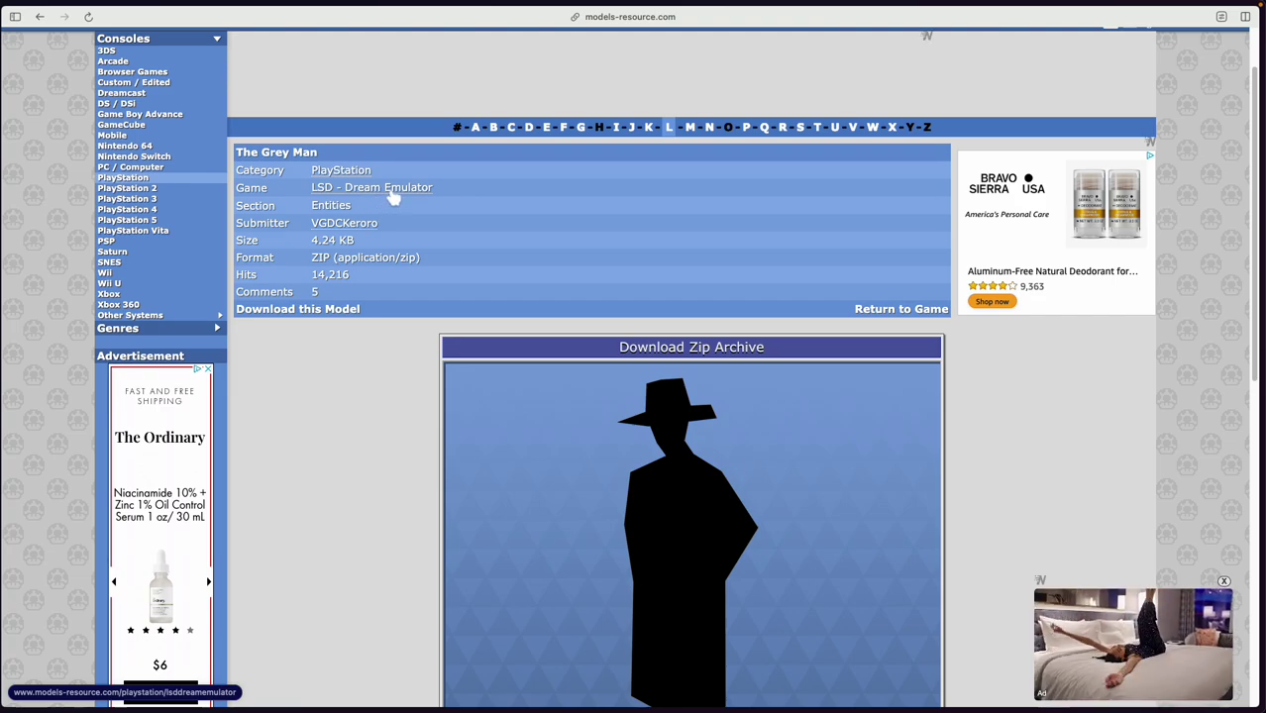
pyautogui.scroll(-1, 463, 287)
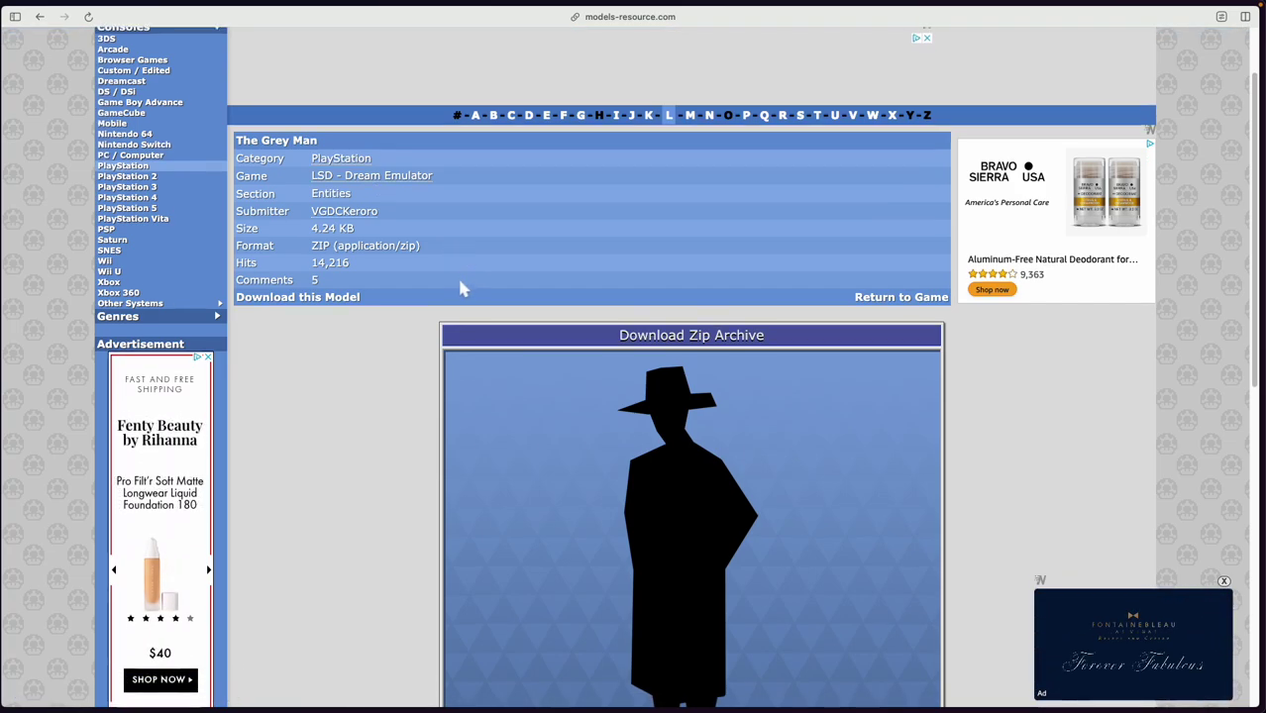
pyautogui.scroll(-4, 595, 287)
pyautogui.scroll(2, 732, 351)
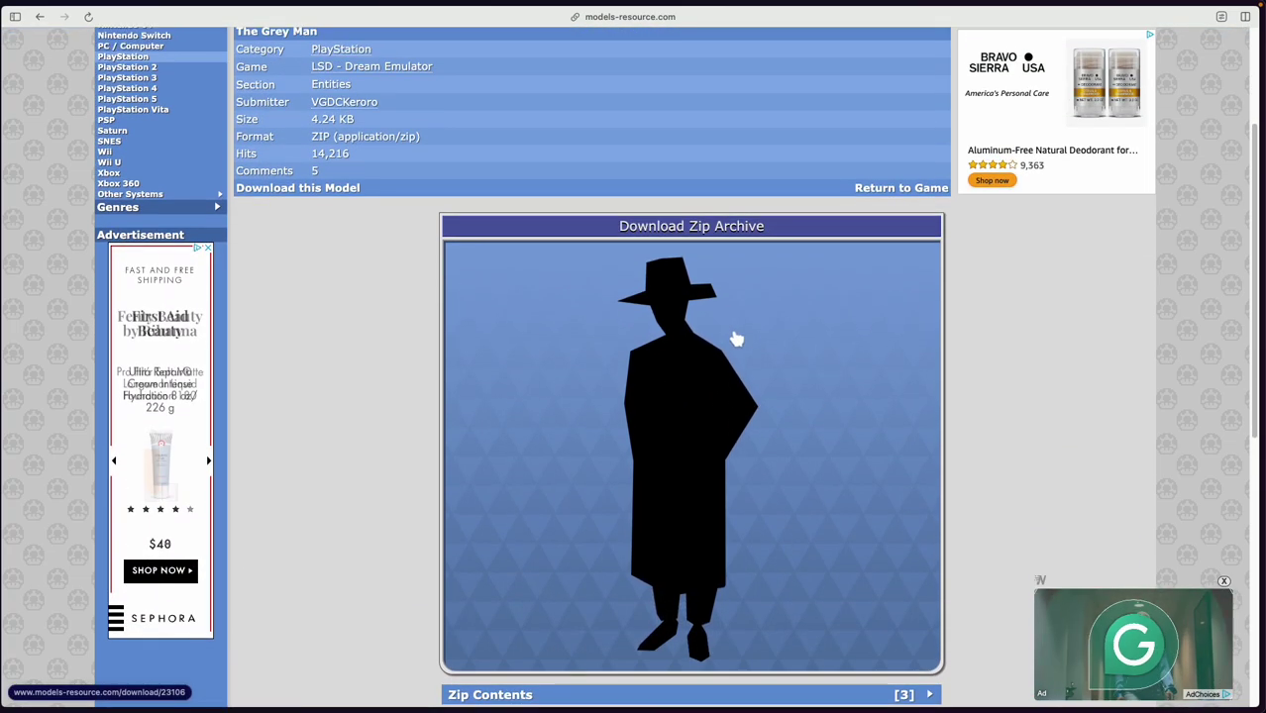
pyautogui.scroll(-2, 736, 339)
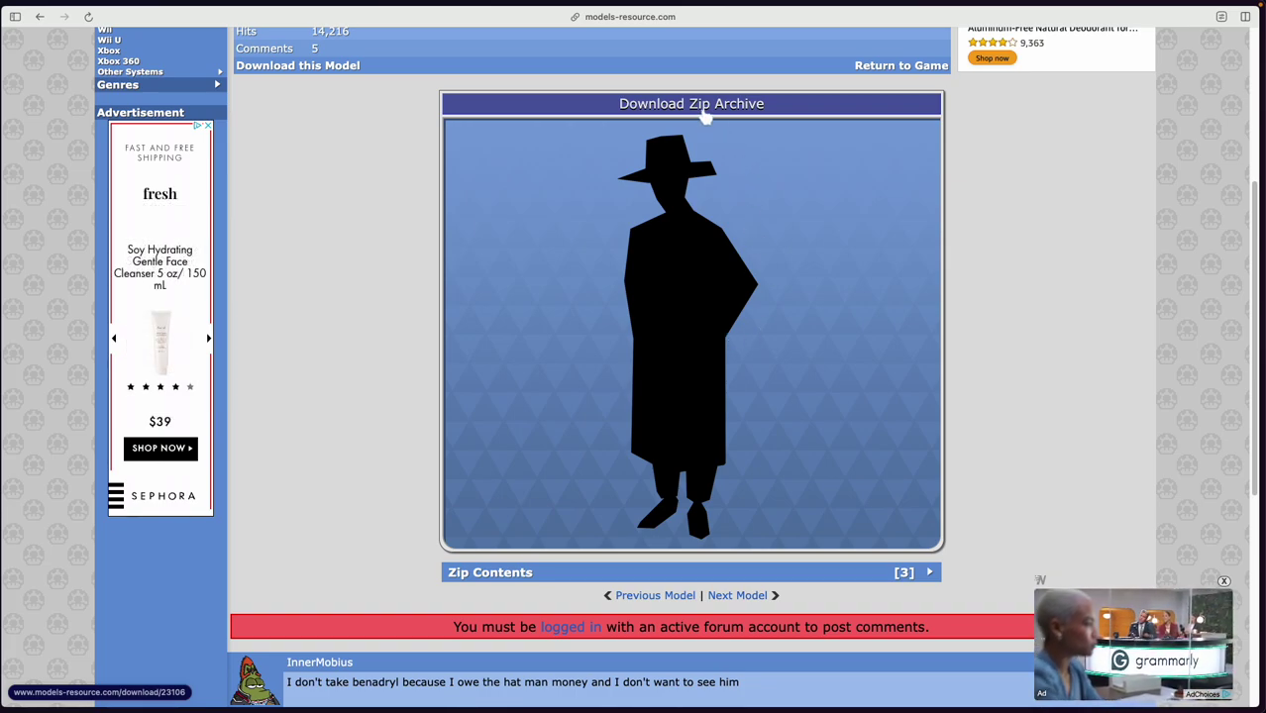
# Switch to Houdini and add a Labs OBJ Importer node to the empty grey_man_tutorial network
pyautogui.moveTo(679, 702)
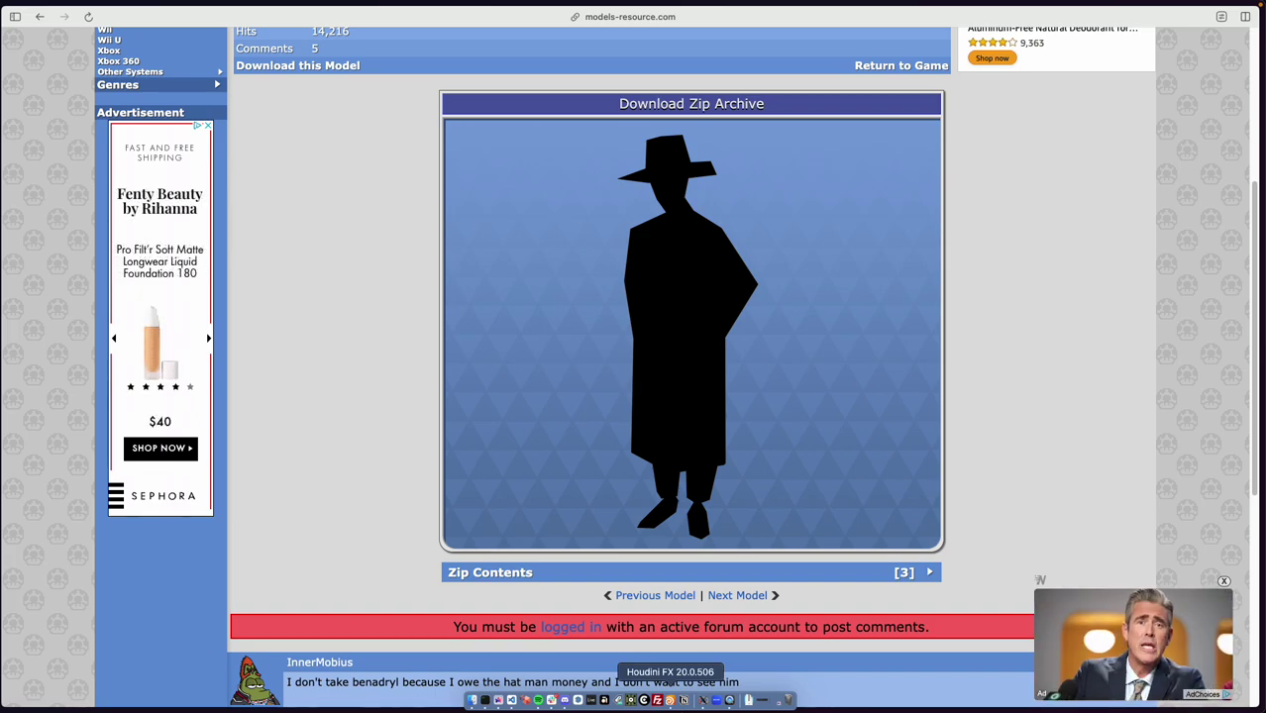
pyautogui.click(671, 701)
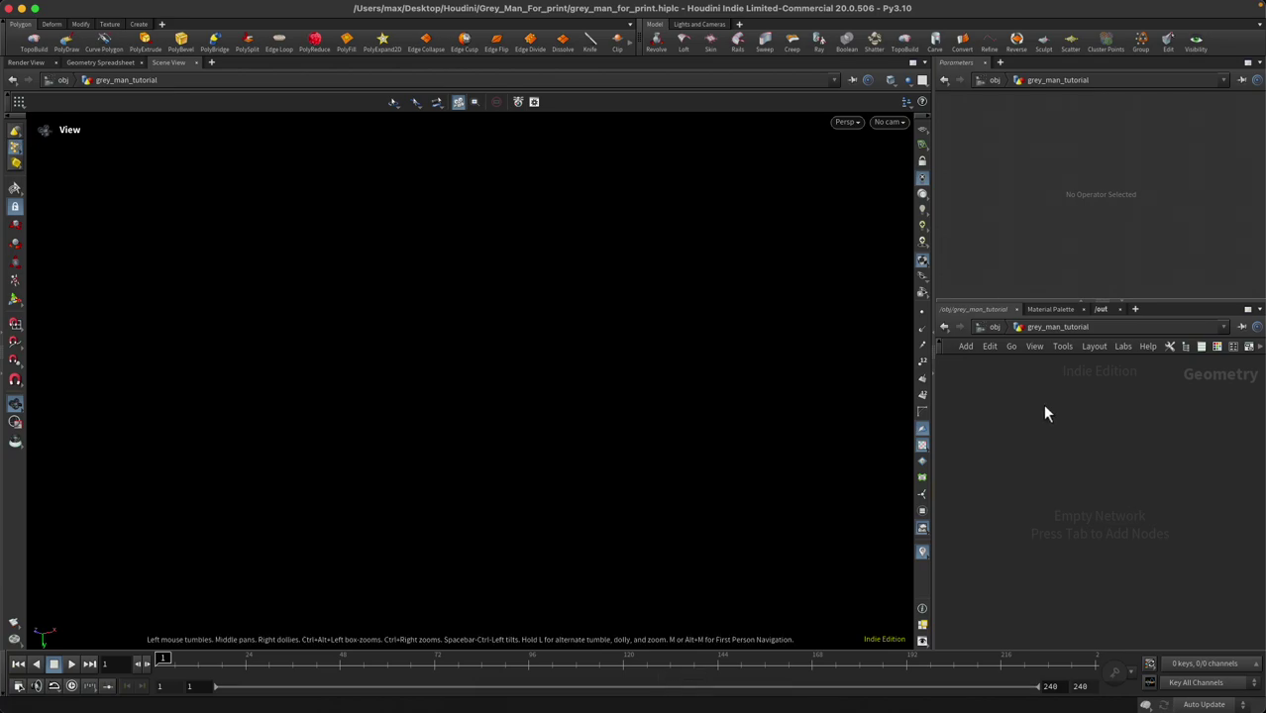
pyautogui.press('Tab')
pyautogui.click(1025, 420)
pyautogui.click(999, 326)
pyautogui.doubleClick(1056, 538)
pyautogui.press('Tab')
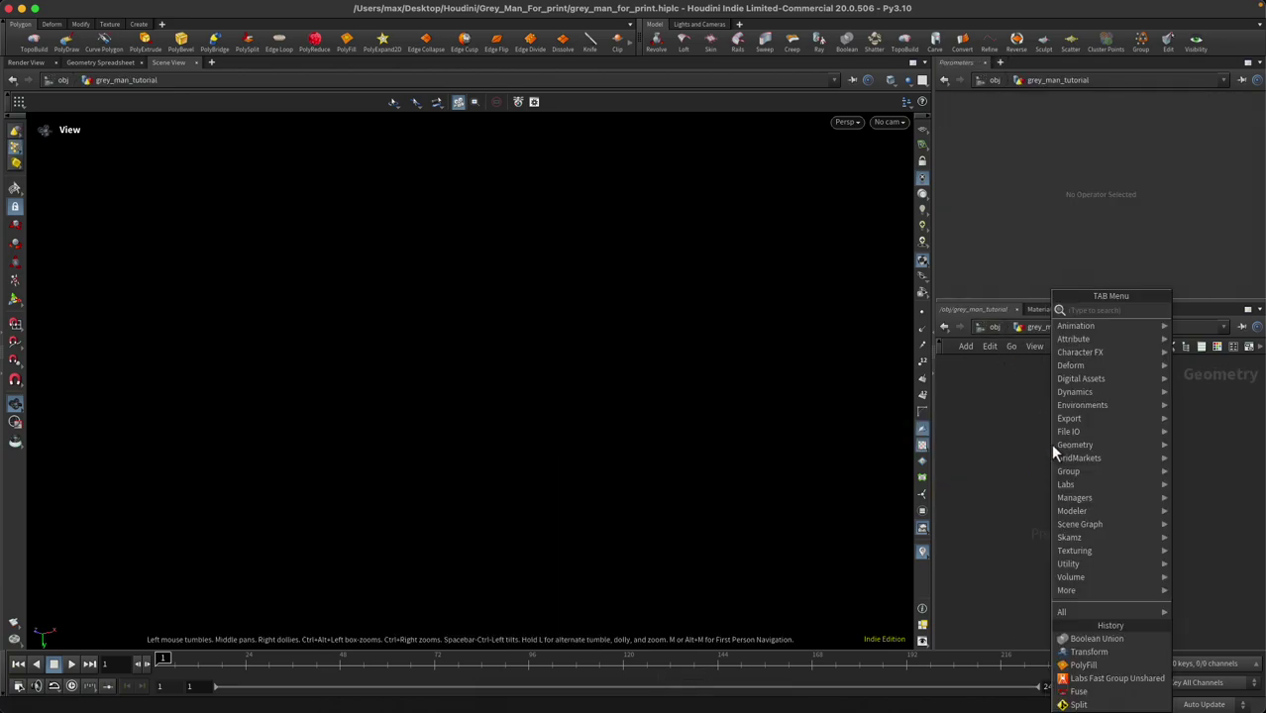
pyautogui.write('obj import')
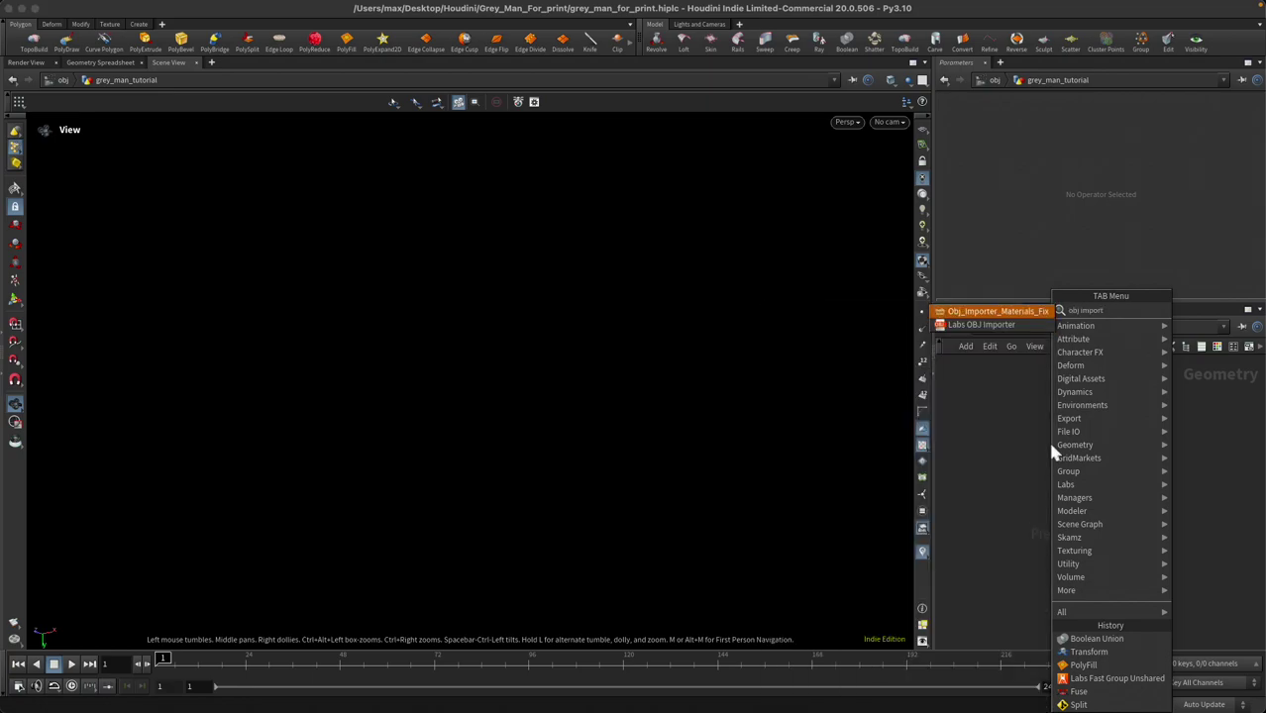
pyautogui.press('Down')
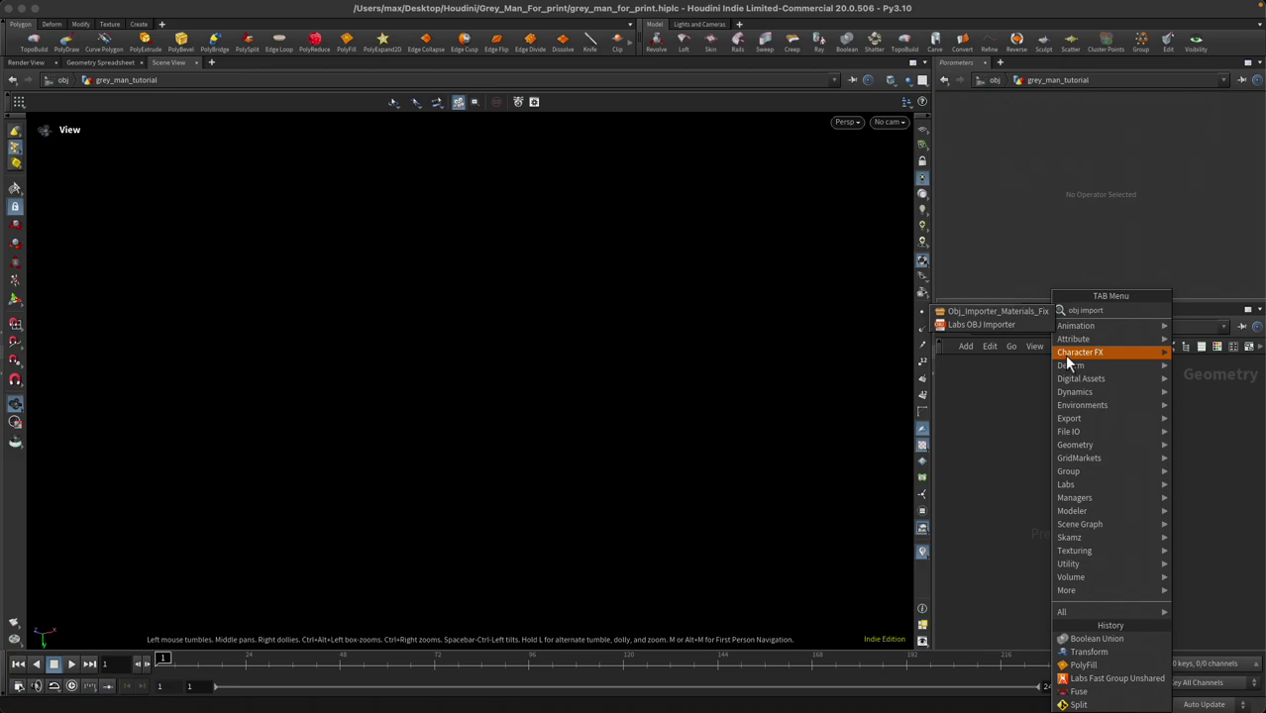
pyautogui.click(999, 326)
pyautogui.click(1036, 399)
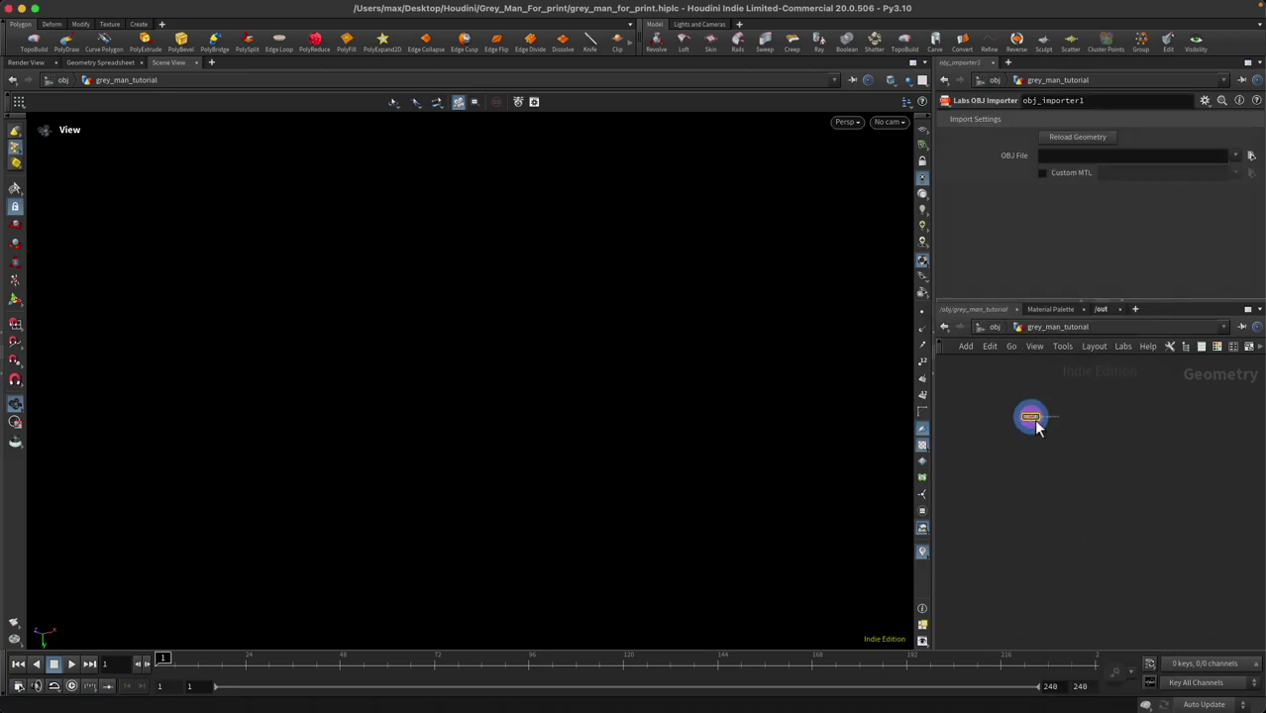
# Load SYMSPY.MOM_160.obj as the importer's OBJ file and frame the model in the viewport
pyautogui.click(1250, 157)
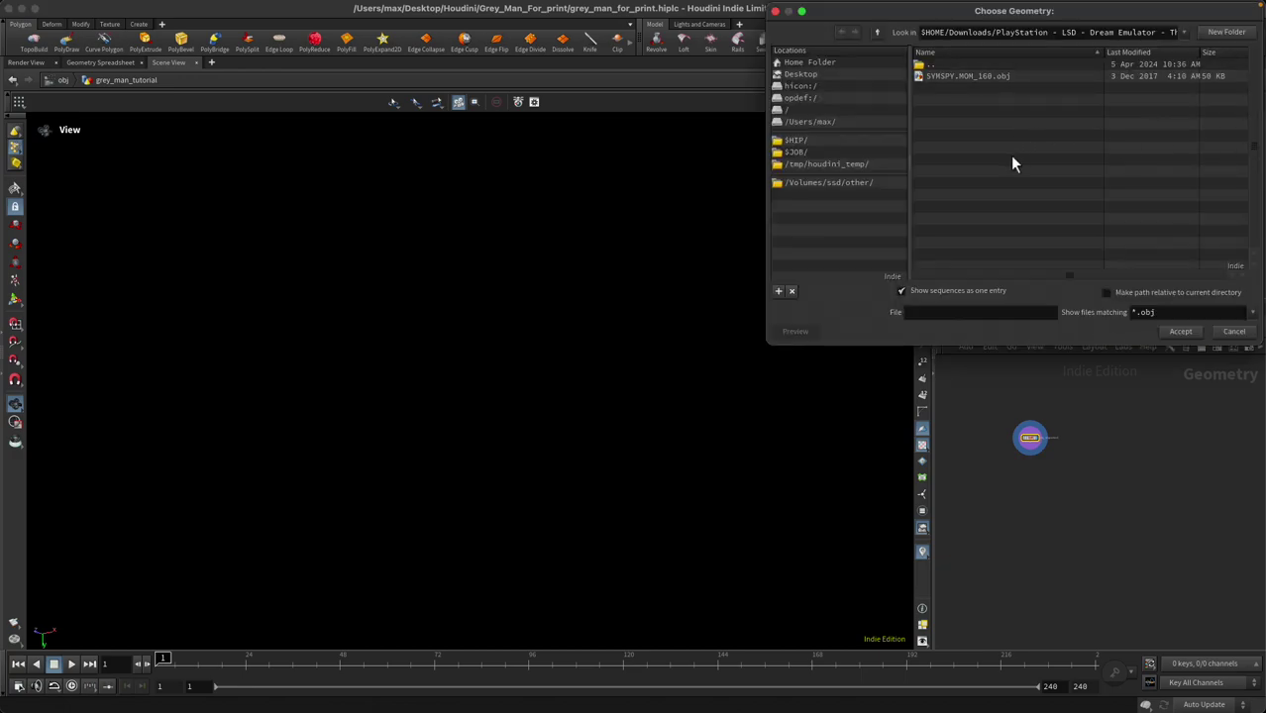
pyautogui.doubleClick(976, 79)
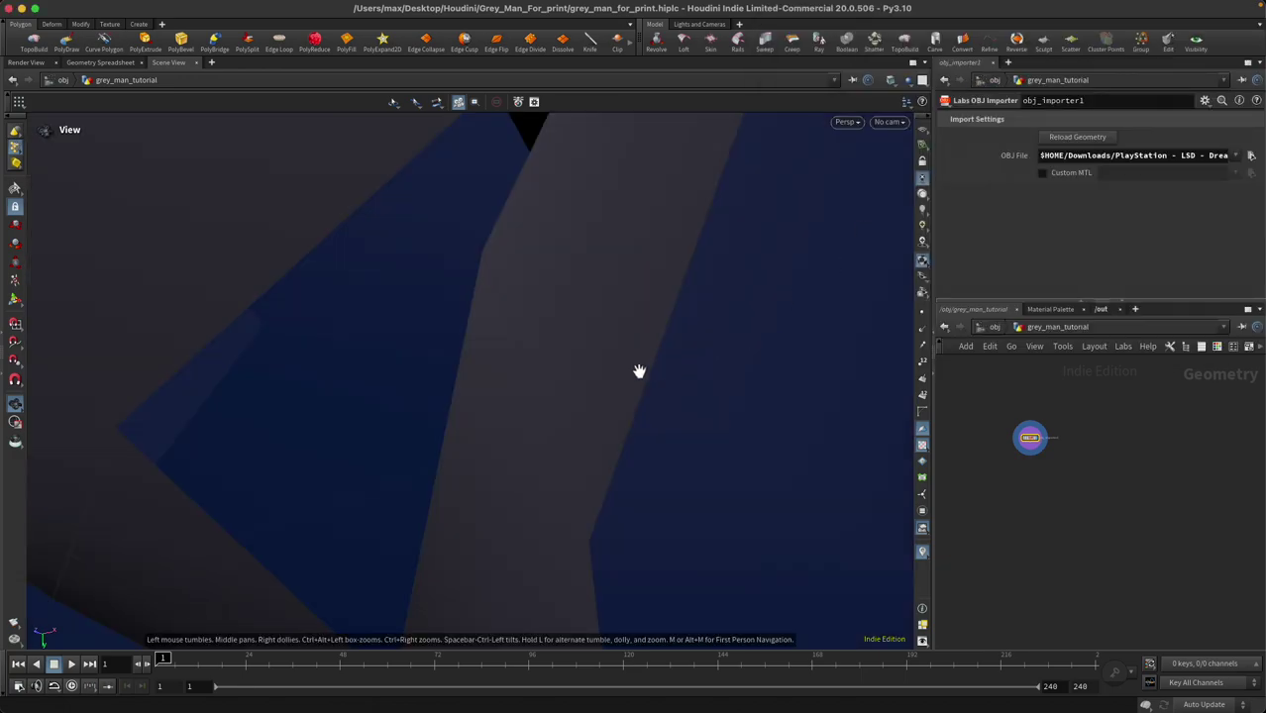
pyautogui.press('f')
# Examine the imported model's orientation, scale and open underside against the reference grid
pyautogui.moveTo(607, 377); pyautogui.dragTo(547, 342)
pyautogui.click(922, 129)
pyautogui.moveTo(693, 308); pyautogui.dragTo(516, 284)
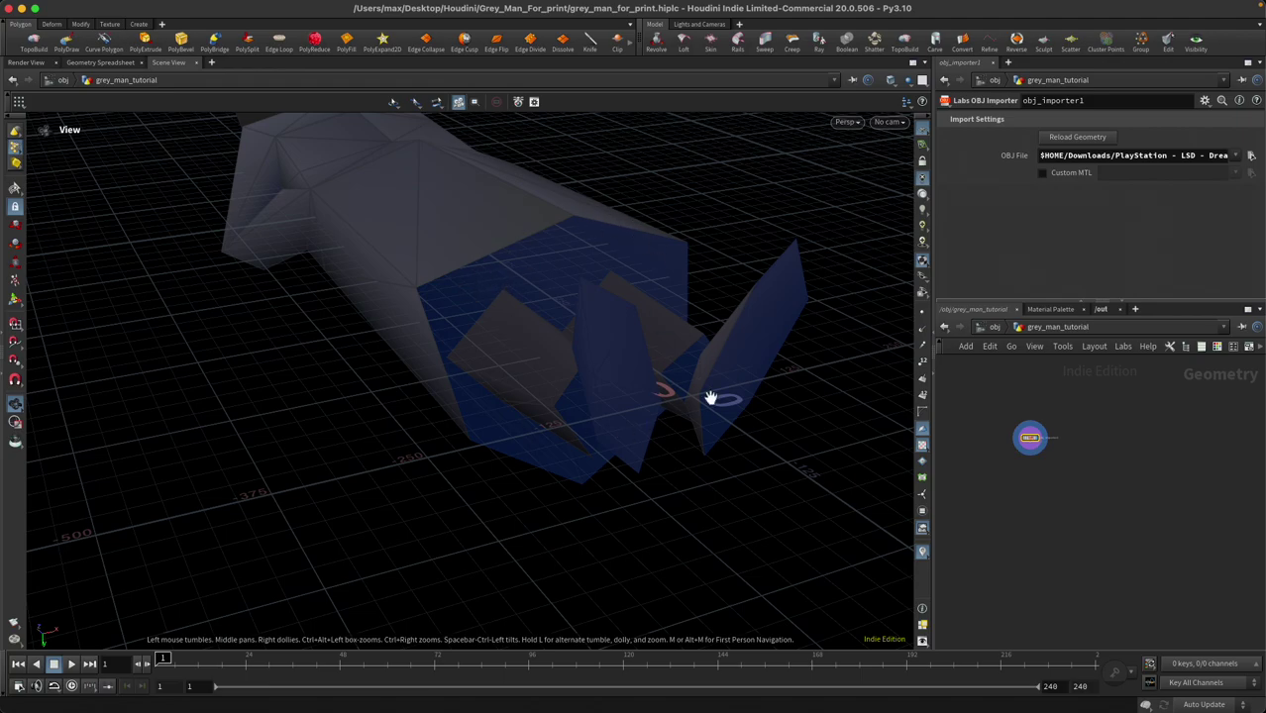
pyautogui.moveTo(687, 338); pyautogui.dragTo(598, 384)
pyautogui.moveTo(494, 331); pyautogui.dragTo(433, 344)
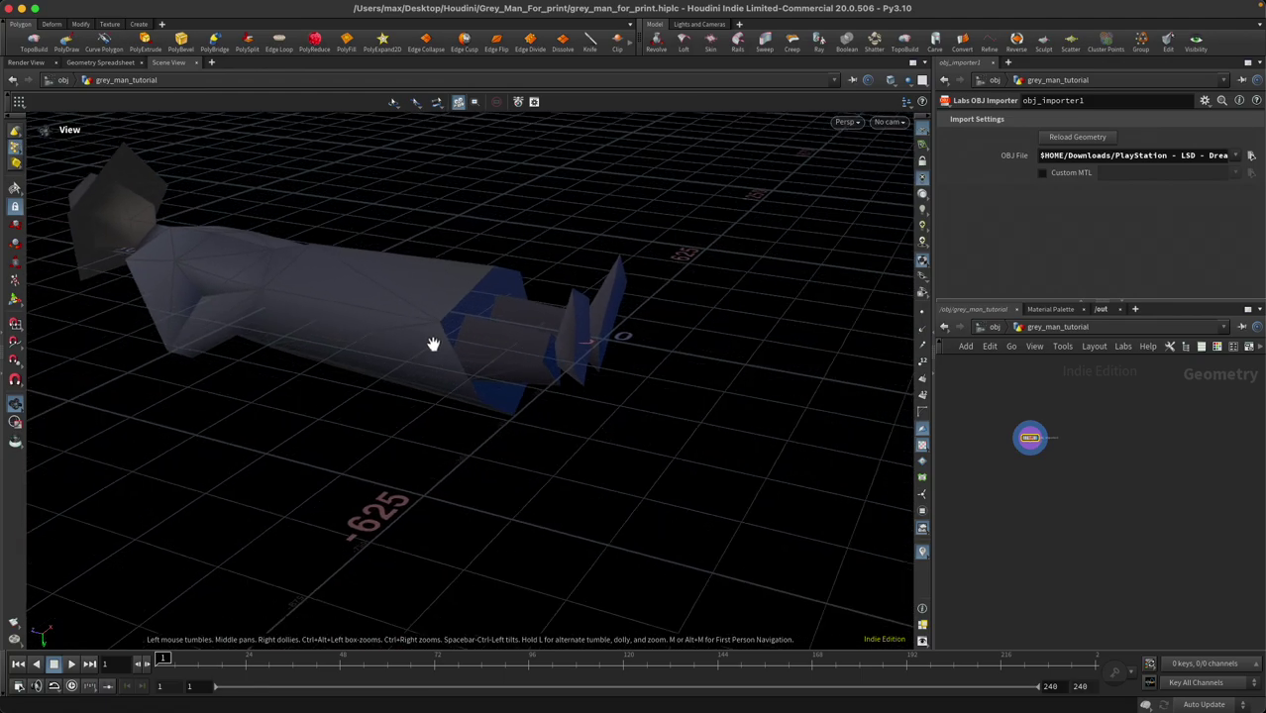
pyautogui.moveTo(337, 310); pyautogui.dragTo(662, 248)
pyautogui.press('f')
pyautogui.click(922, 132)
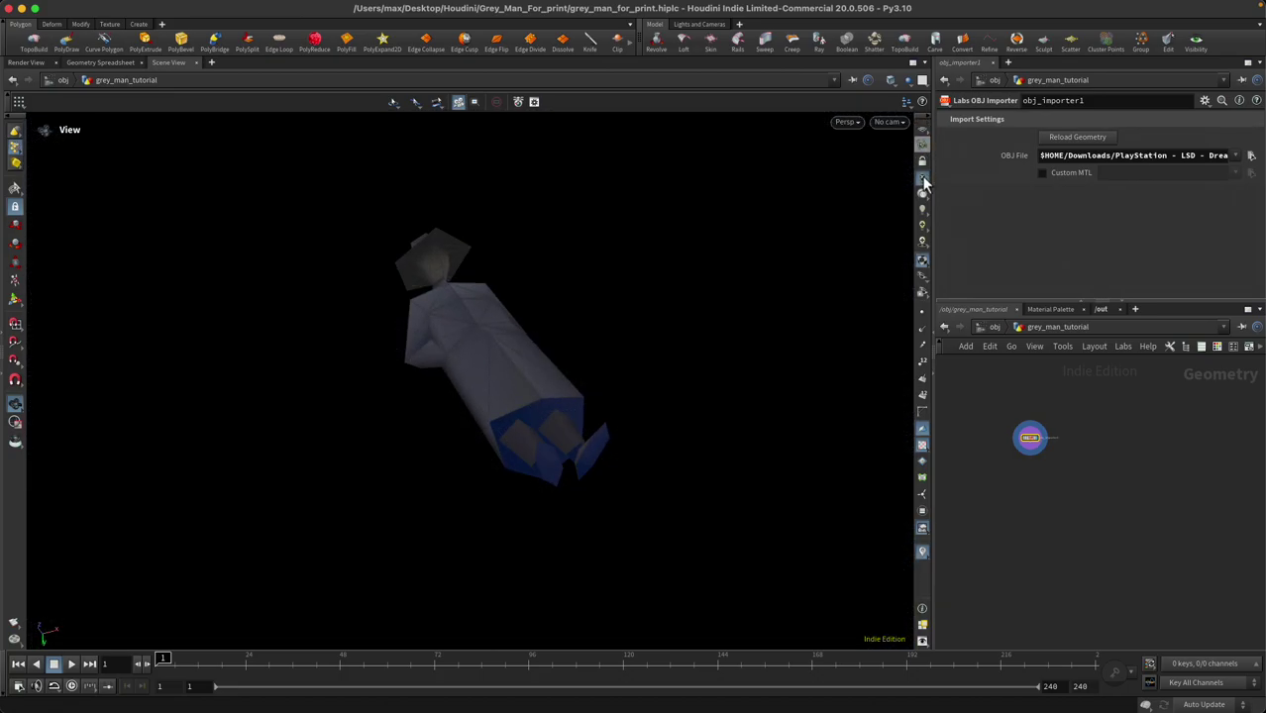
# Add a Transform node after the OBJ importer and set its X rotation to 90 so the figure stands upright
pyautogui.press('Tab')
pyautogui.write('tran')
pyautogui.press('Return')
pyautogui.click(1029, 474)
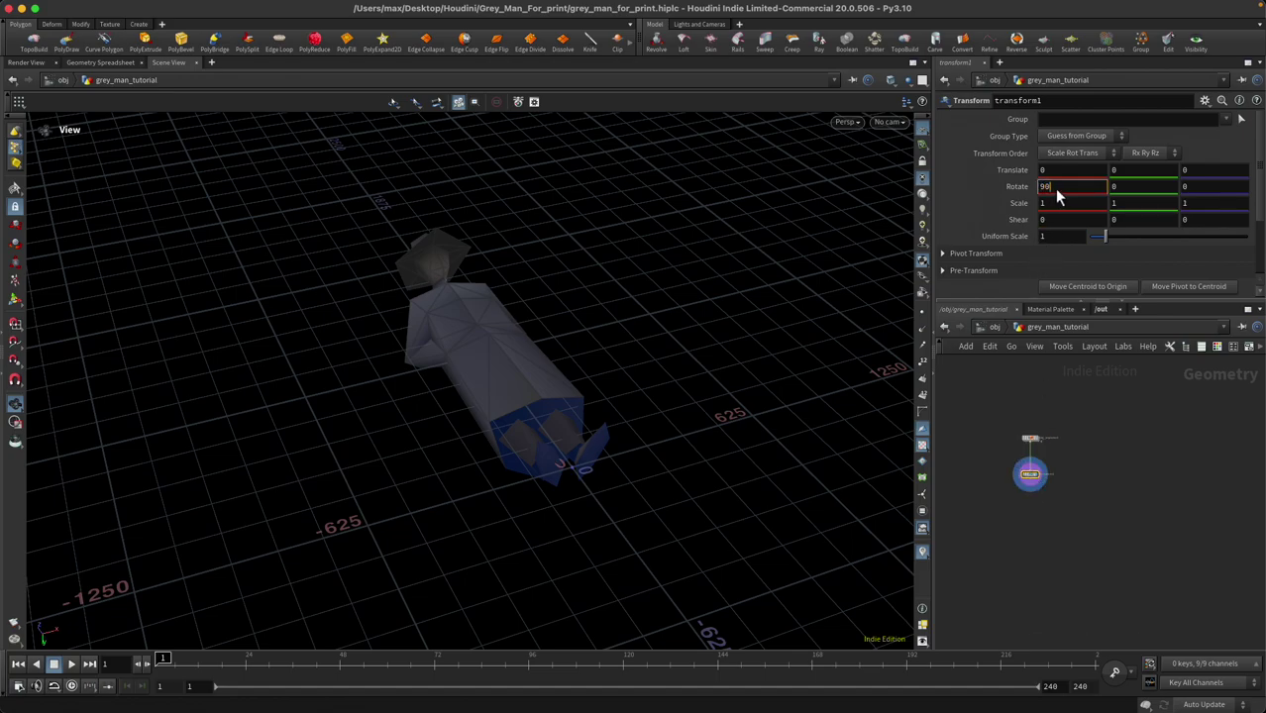
pyautogui.write('90')
pyautogui.press('Return')
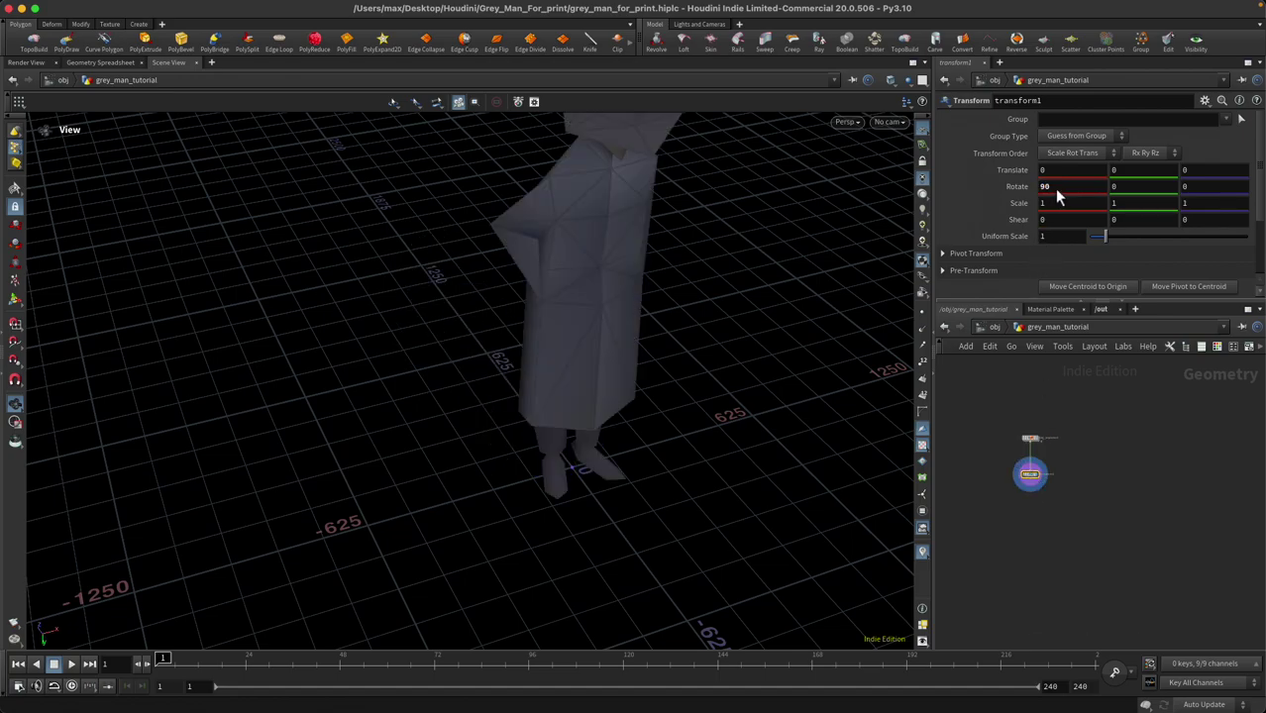
# Set the Transform's uniform scale to 0.01, frame the resized figure, and save the scene
pyautogui.click(1068, 241)
pyautogui.write('0.01')
pyautogui.press('Return')
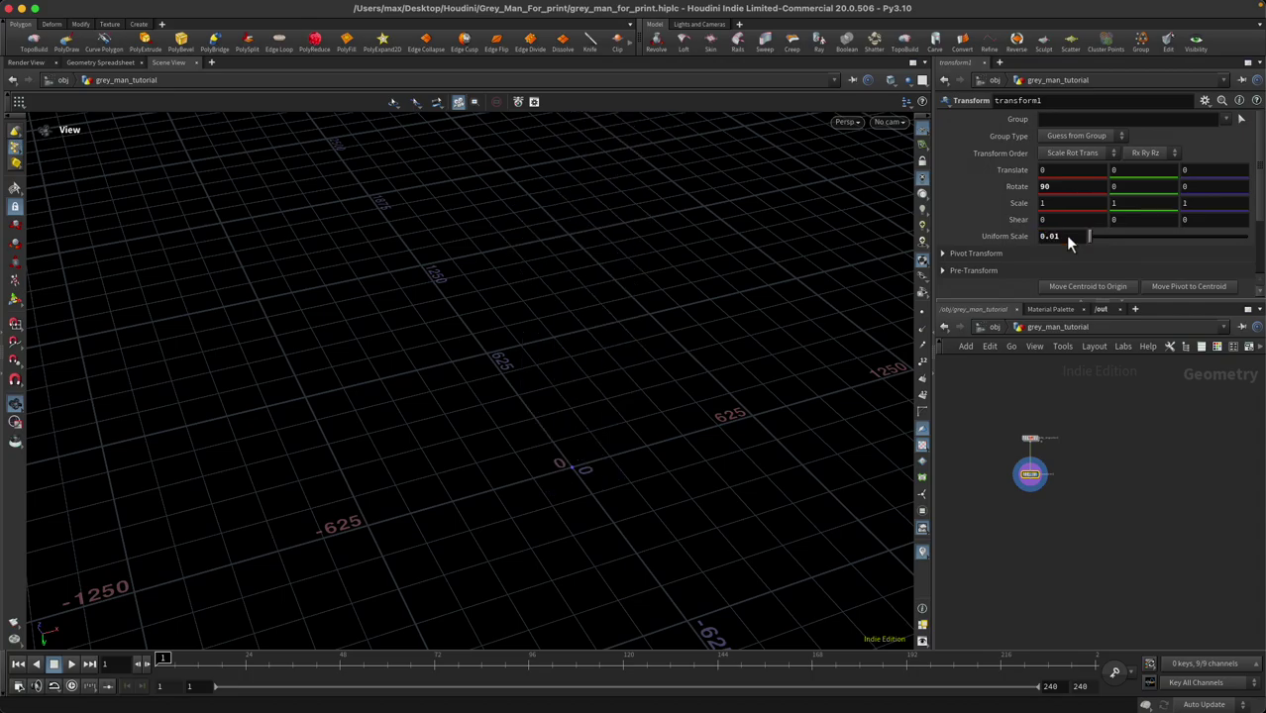
pyautogui.press('f')
pyautogui.moveTo(605, 455); pyautogui.dragTo(596, 190)
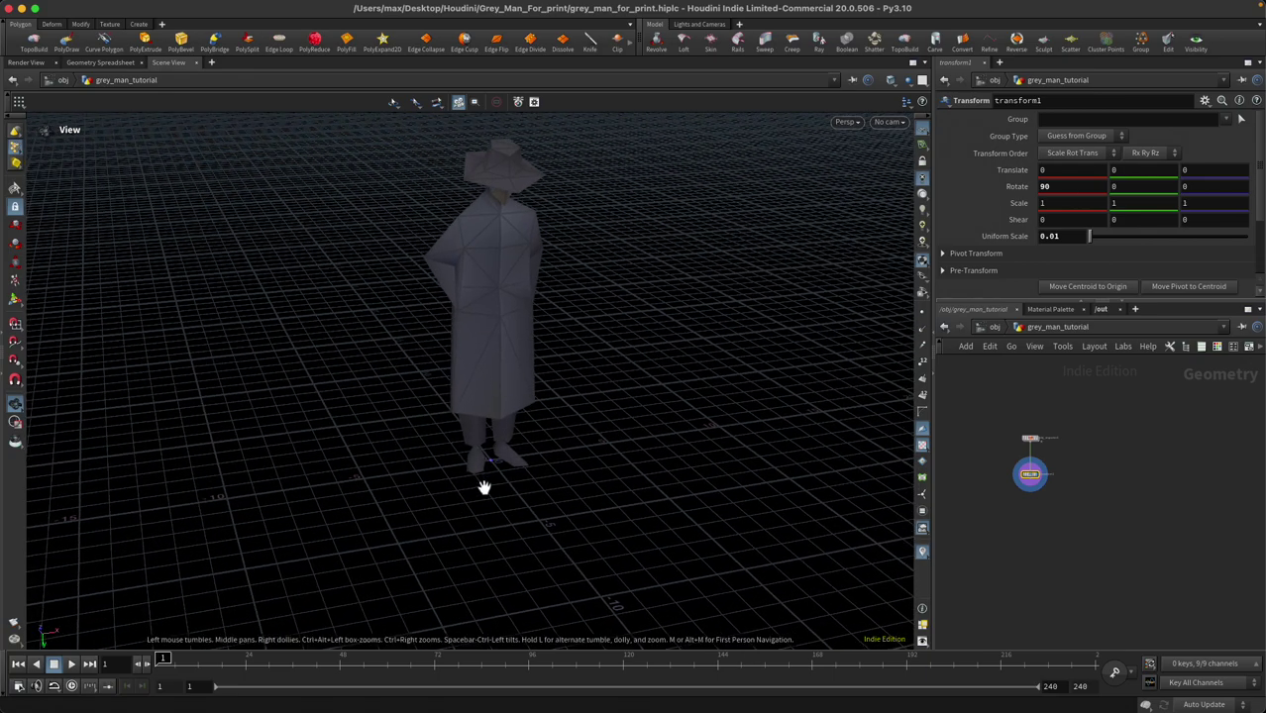
pyautogui.press('super+s')
pyautogui.moveTo(540, 441); pyautogui.dragTo(615, 410)
# Add a Color node with its default white, wire it below transform1, and display its output
pyautogui.scroll(4, 1027, 491)
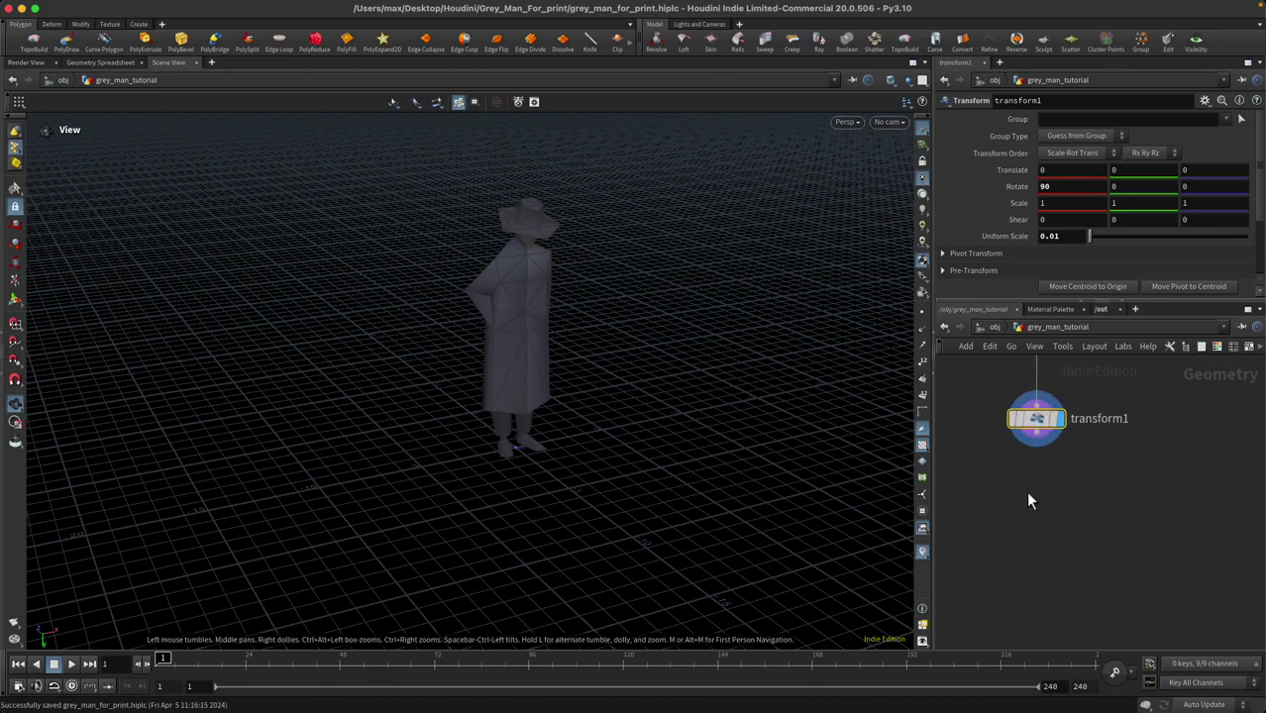
pyautogui.press('Tab')
pyautogui.write('colo')
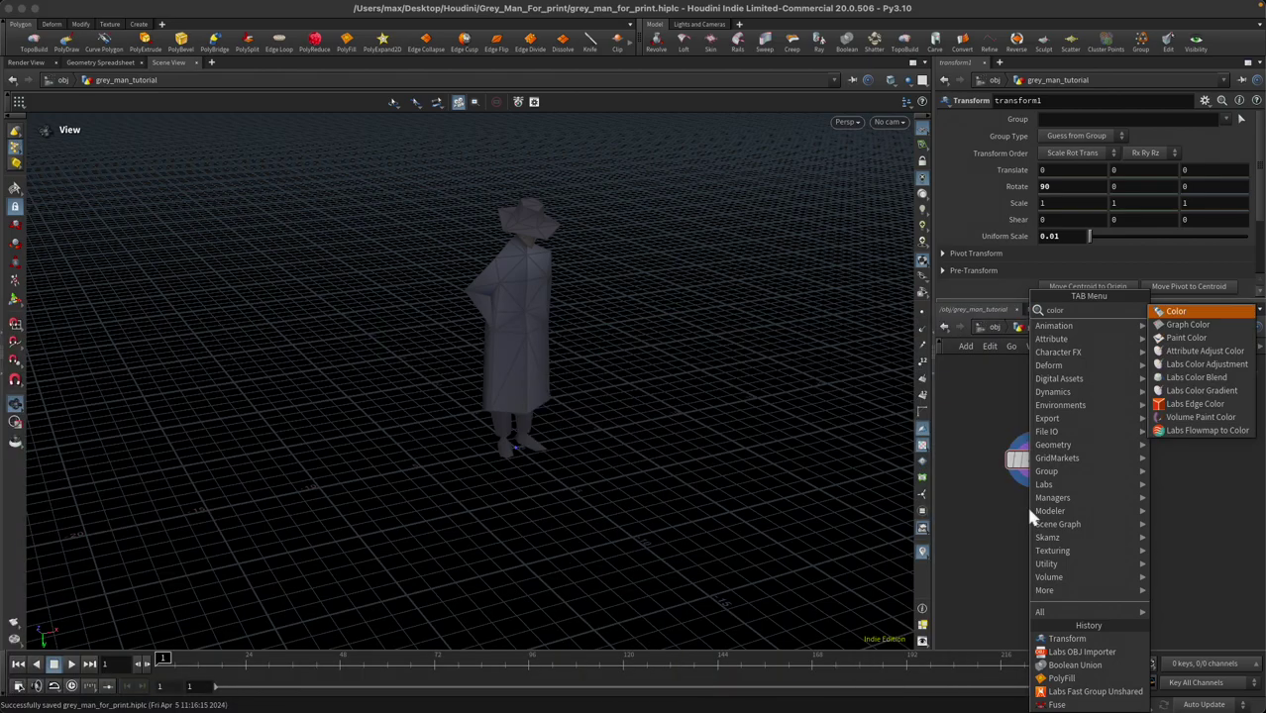
pyautogui.press('Return')
pyautogui.click(1029, 508)
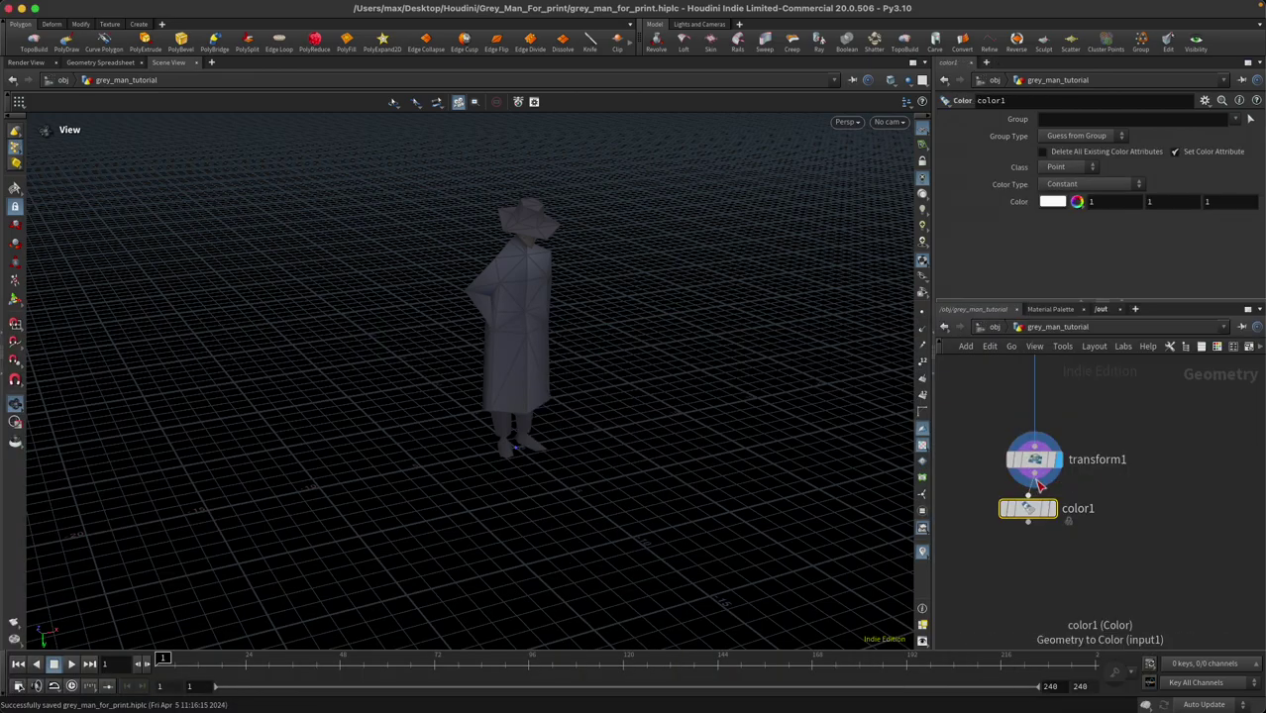
pyautogui.click(1053, 510)
pyautogui.moveTo(1031, 518); pyautogui.dragTo(1043, 539)
# Increase the wireframe line width in the viewport's geometry display options
pyautogui.scroll(4, 607, 322)
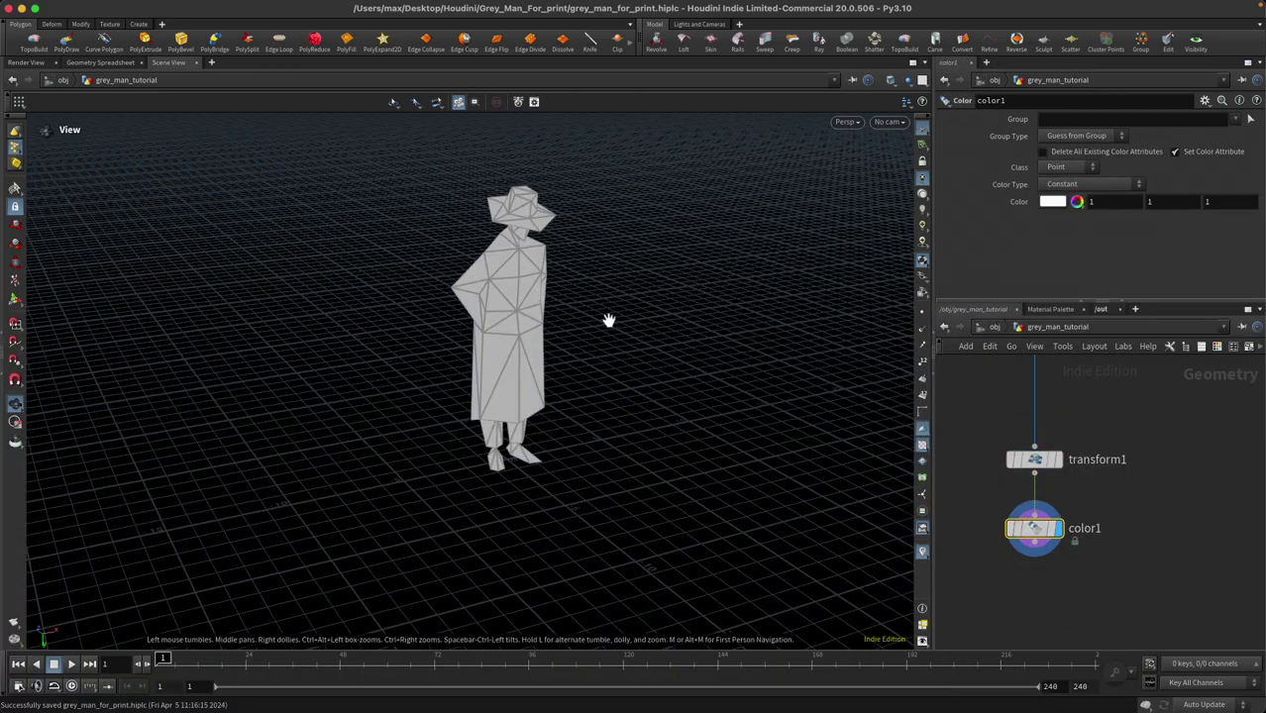
pyautogui.moveTo(607, 322); pyautogui.dragTo(667, 359)
pyautogui.press('d')
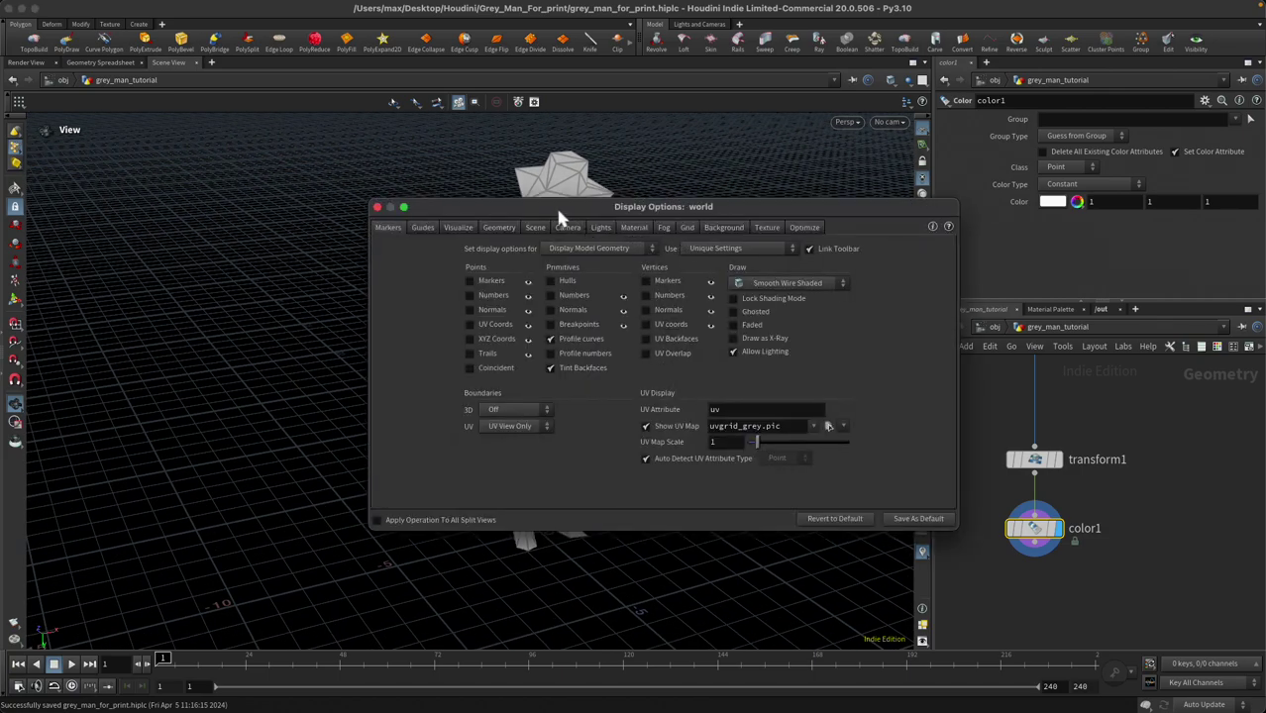
pyautogui.click(501, 228)
pyautogui.moveTo(727, 226); pyautogui.dragTo(618, 354)
pyautogui.moveTo(757, 412); pyautogui.dragTo(846, 414)
pyautogui.click(256, 342)
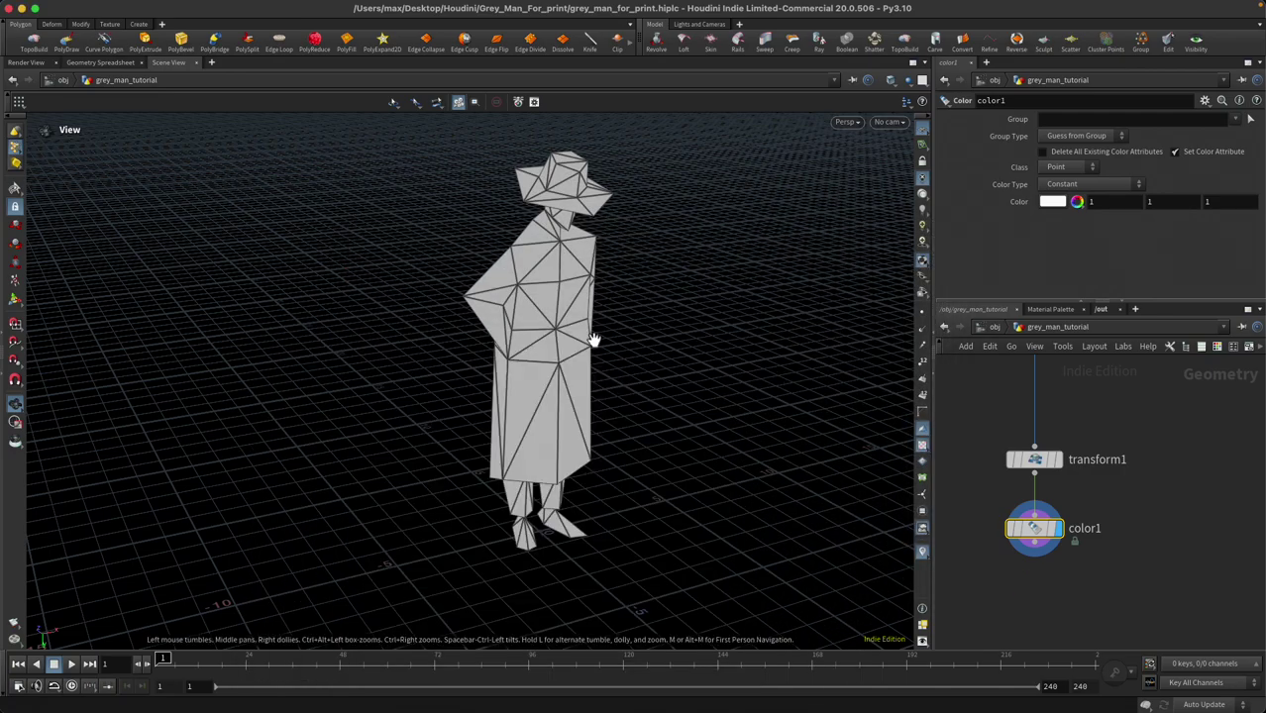
# Compare the figure in shaded and wire-over-shaded display, leaving the wireframe overlay on
pyautogui.moveTo(594, 339)
pyautogui.mouseDown()
pyautogui.moveTo(615, 330)
pyautogui.moveTo(596, 363)
pyautogui.moveTo(602, 342)
pyautogui.mouseUp()
pyautogui.scroll(5, 595, 356)
pyautogui.hotkey('shift', 'w')
pyautogui.hotkey('shift', 'w')
pyautogui.hotkey('shift', 'w')
pyautogui.hotkey('shift', 'w')
pyautogui.hotkey('shift', 'w')
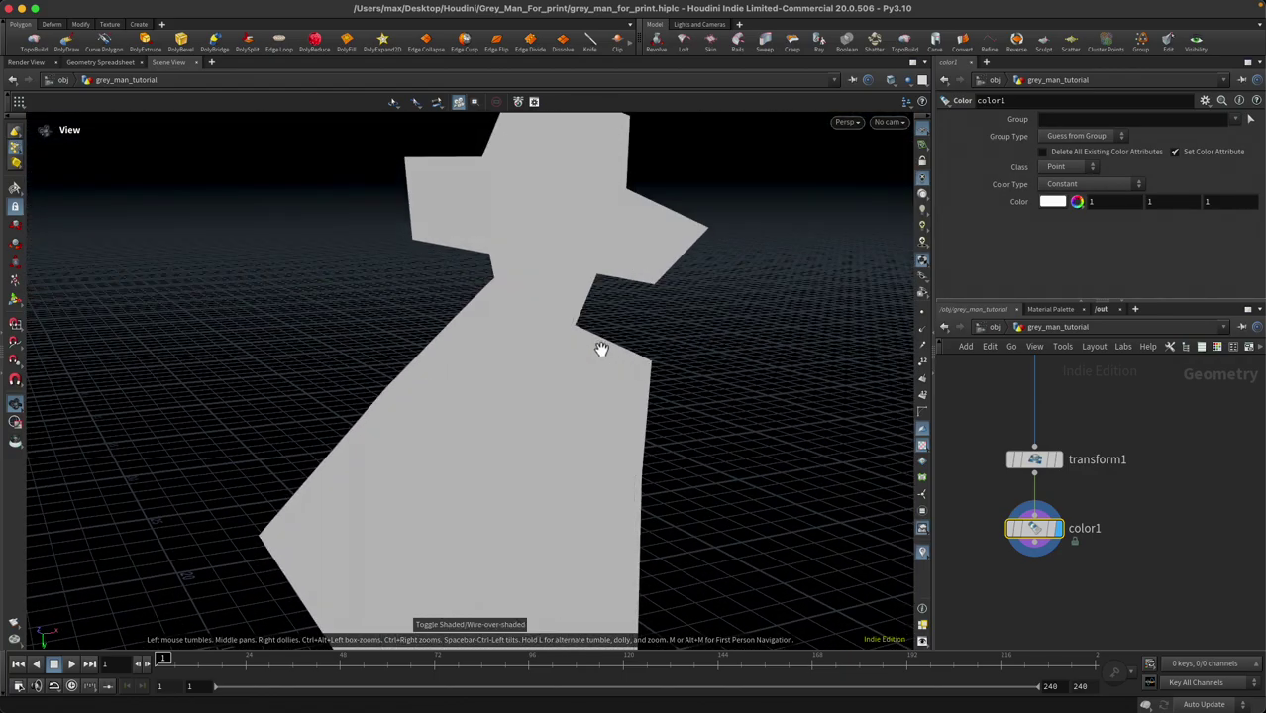
pyautogui.hotkey('shift', 'w')
pyautogui.moveTo(607, 388); pyautogui.dragTo(557, 361)
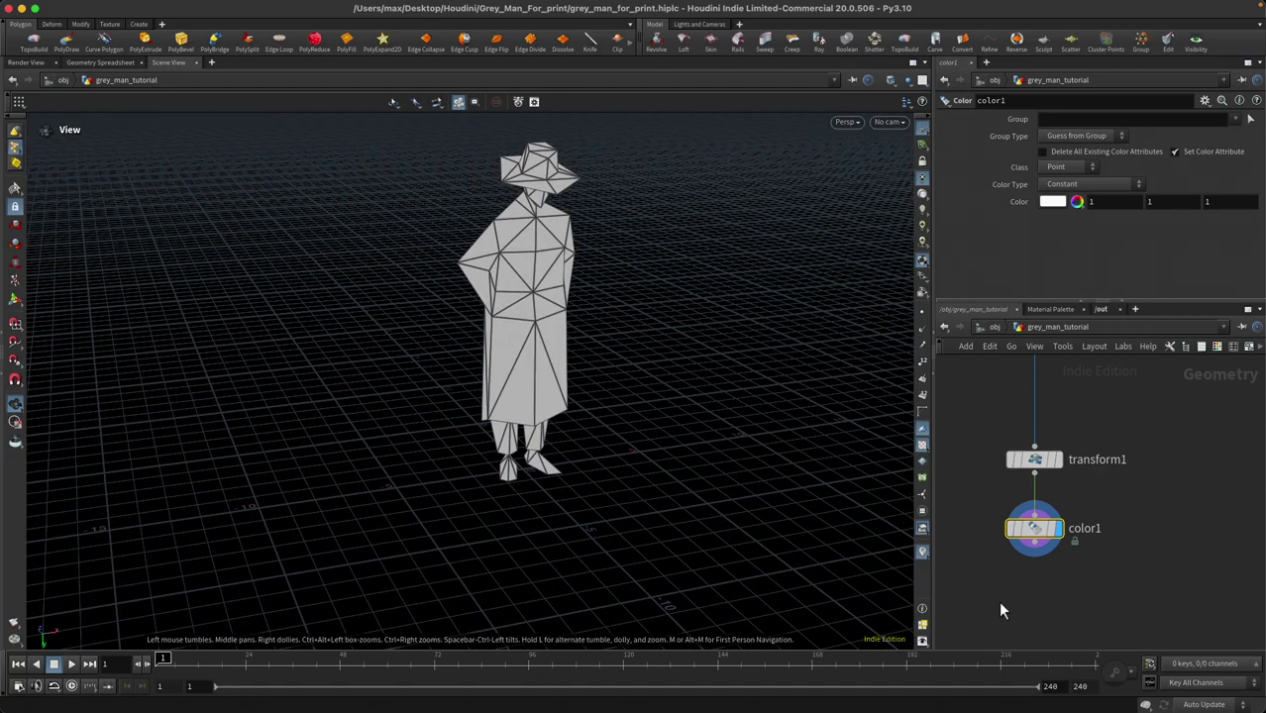
# Add a Labs Fast Group Unshared node after color1, display it, and inspect the highlighted unshared points on the figure
pyautogui.moveTo(1032, 595); pyautogui.dragTo(1040, 510, button='middle')
pyautogui.press('Tab')
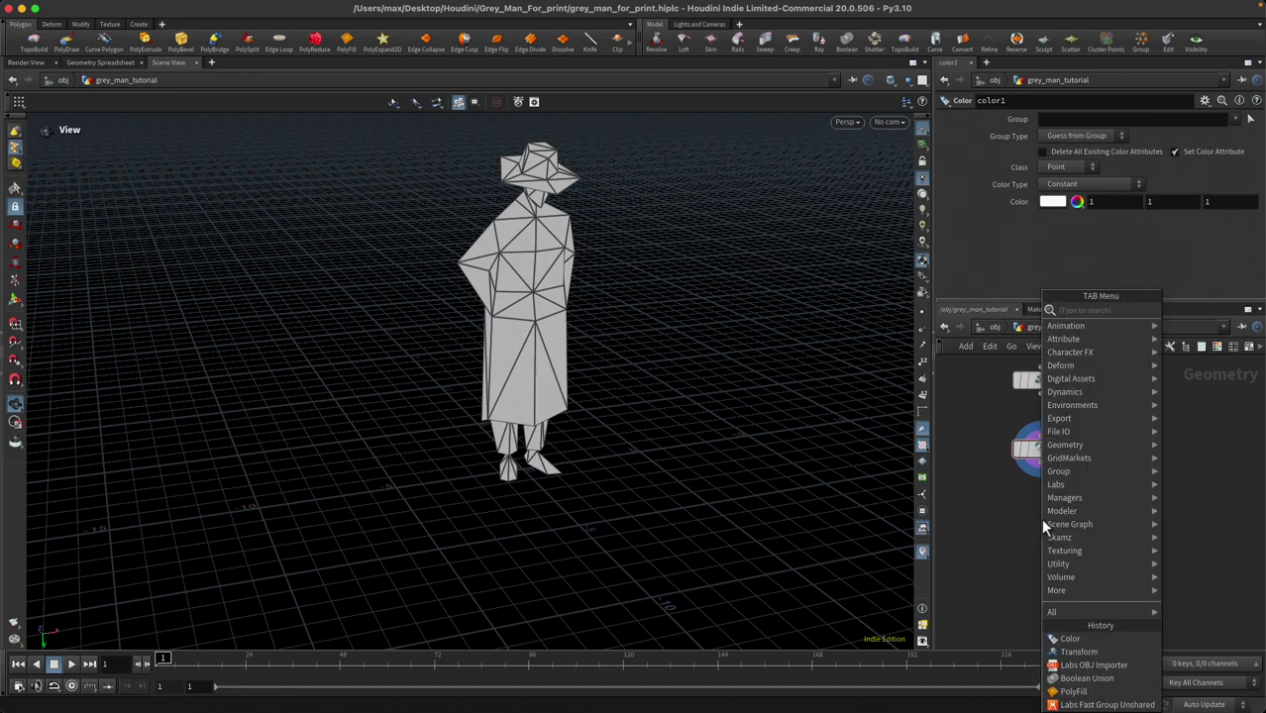
pyautogui.press('Escape')
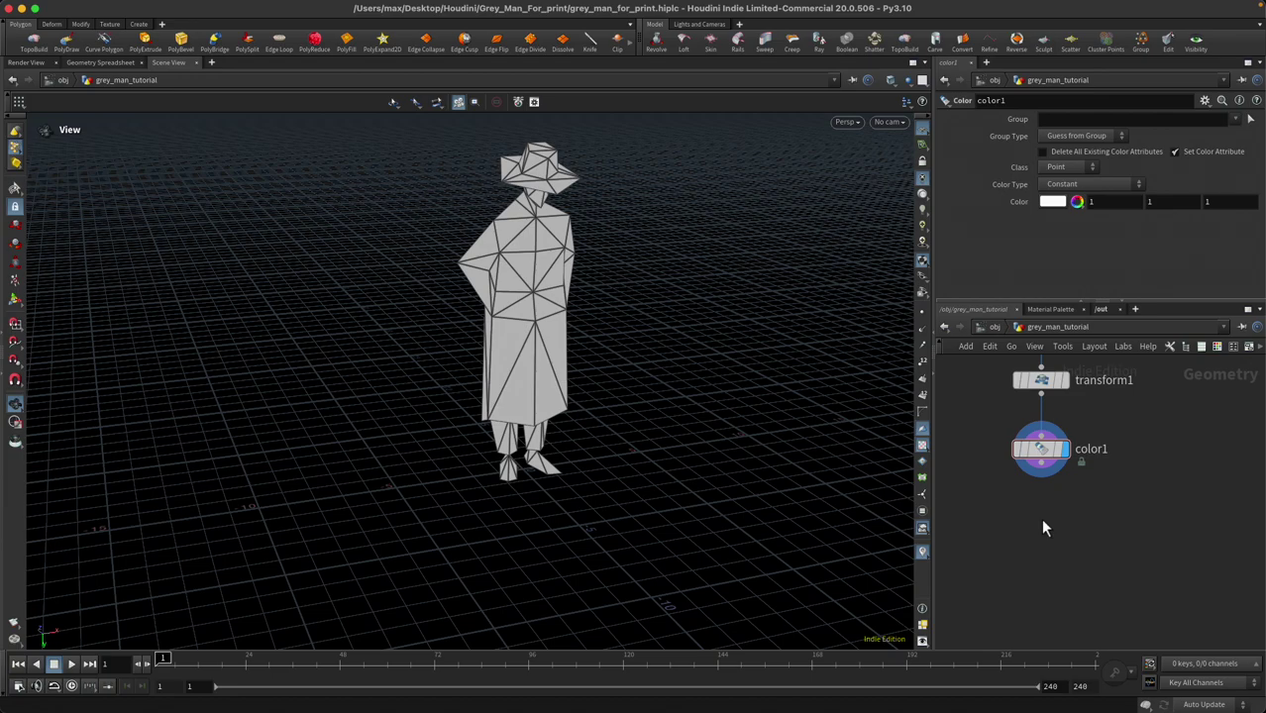
pyautogui.click(1044, 518)
pyautogui.moveTo(1042, 465); pyautogui.dragTo(1077, 521)
pyautogui.click(1065, 523)
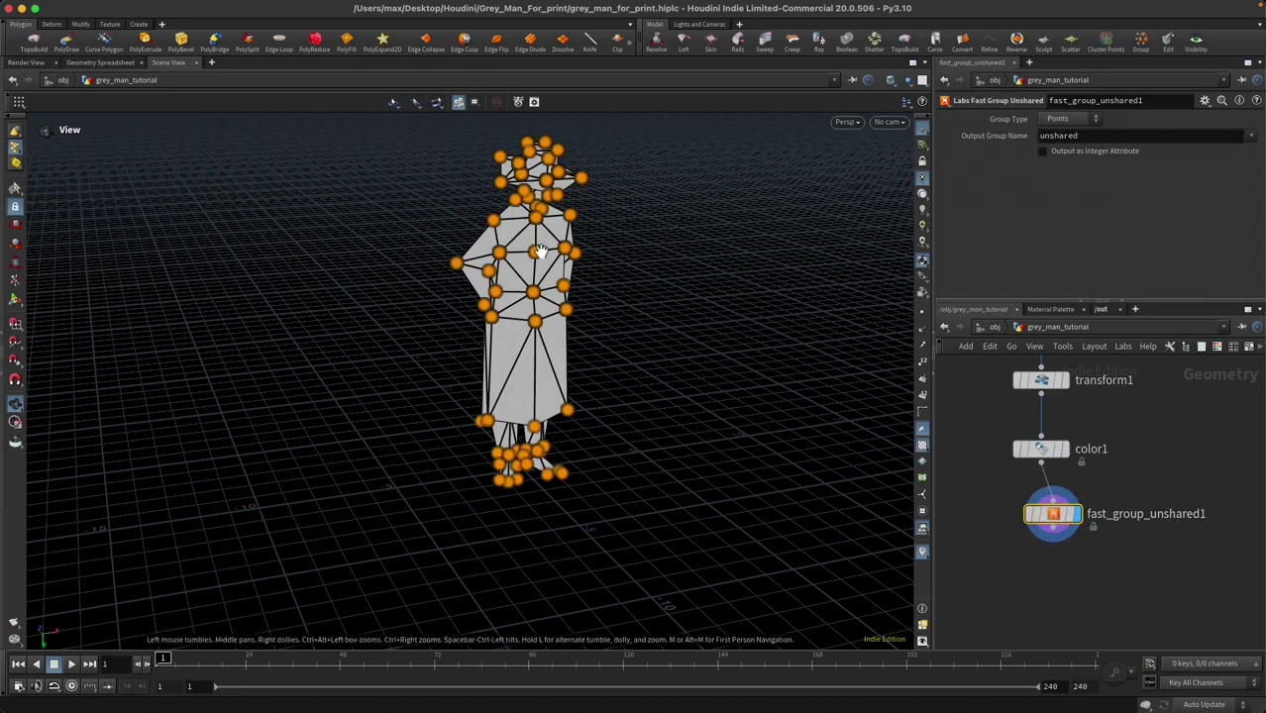
pyautogui.scroll(4, 557, 255)
pyautogui.scroll(-2, 557, 257)
pyautogui.moveTo(533, 227); pyautogui.dragTo(532, 257, button='middle')
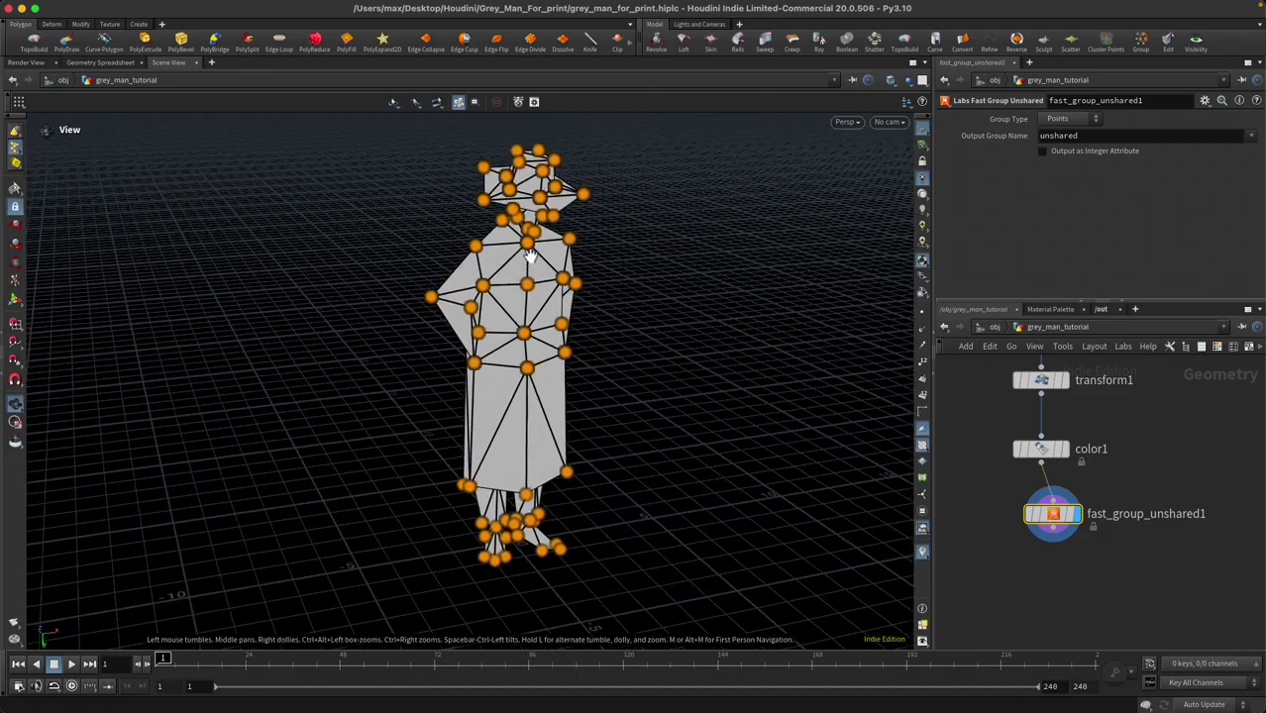
pyautogui.moveTo(531, 255); pyautogui.dragTo(599, 363)
# Move the fast_group_unshared1 node aside and insert a Fuse node between it and color1 with the default 0.001 snap distance
pyautogui.moveTo(1054, 523)
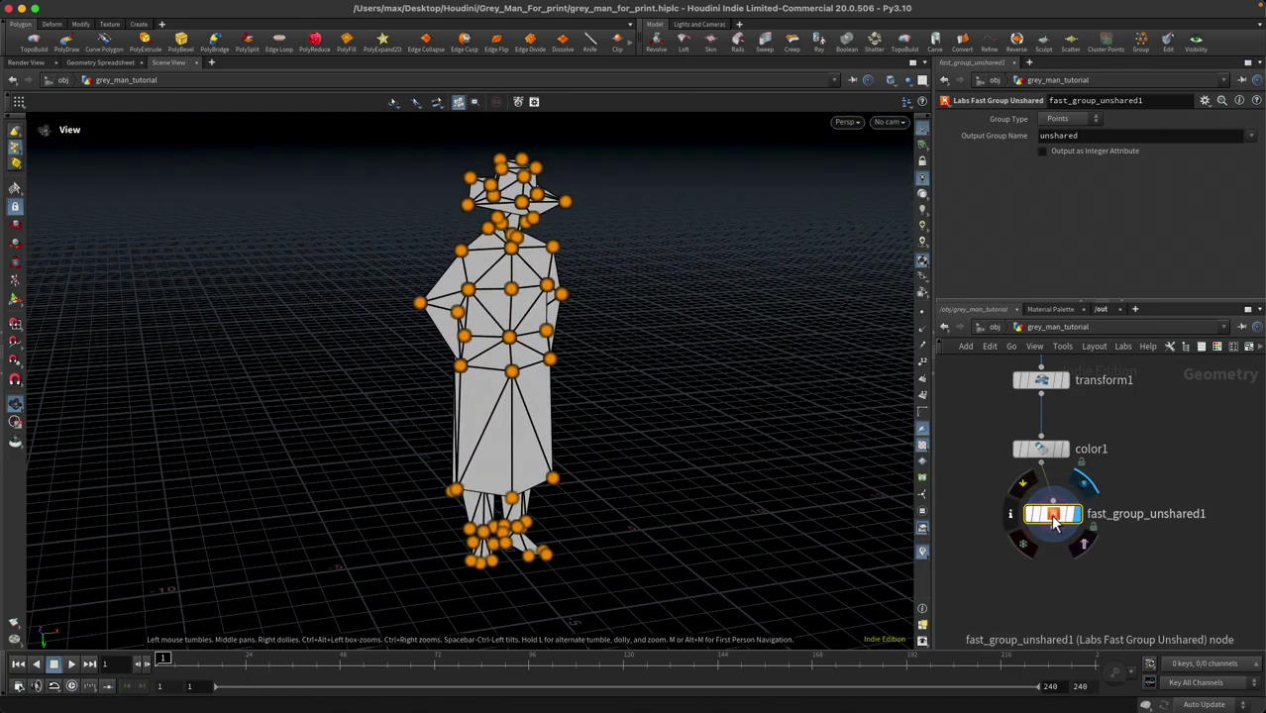
pyautogui.moveTo(1053, 523); pyautogui.dragTo(1165, 557)
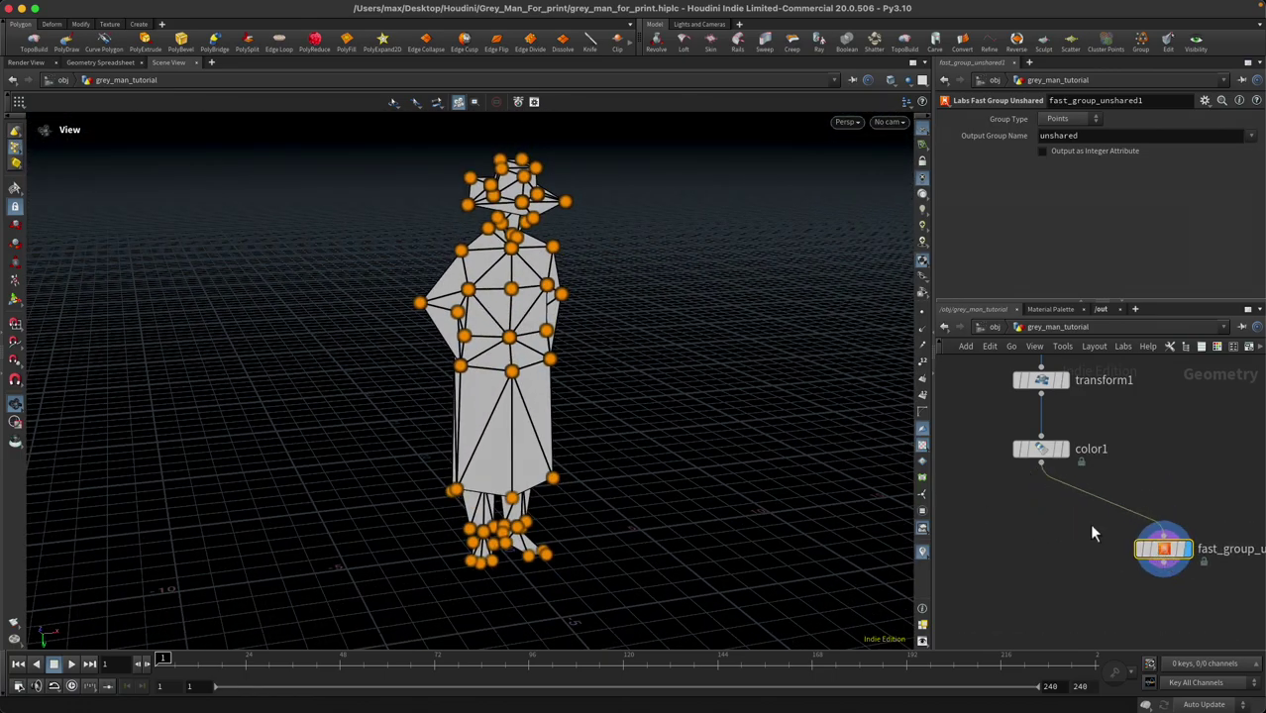
pyautogui.press('Tab')
pyautogui.write('fus')
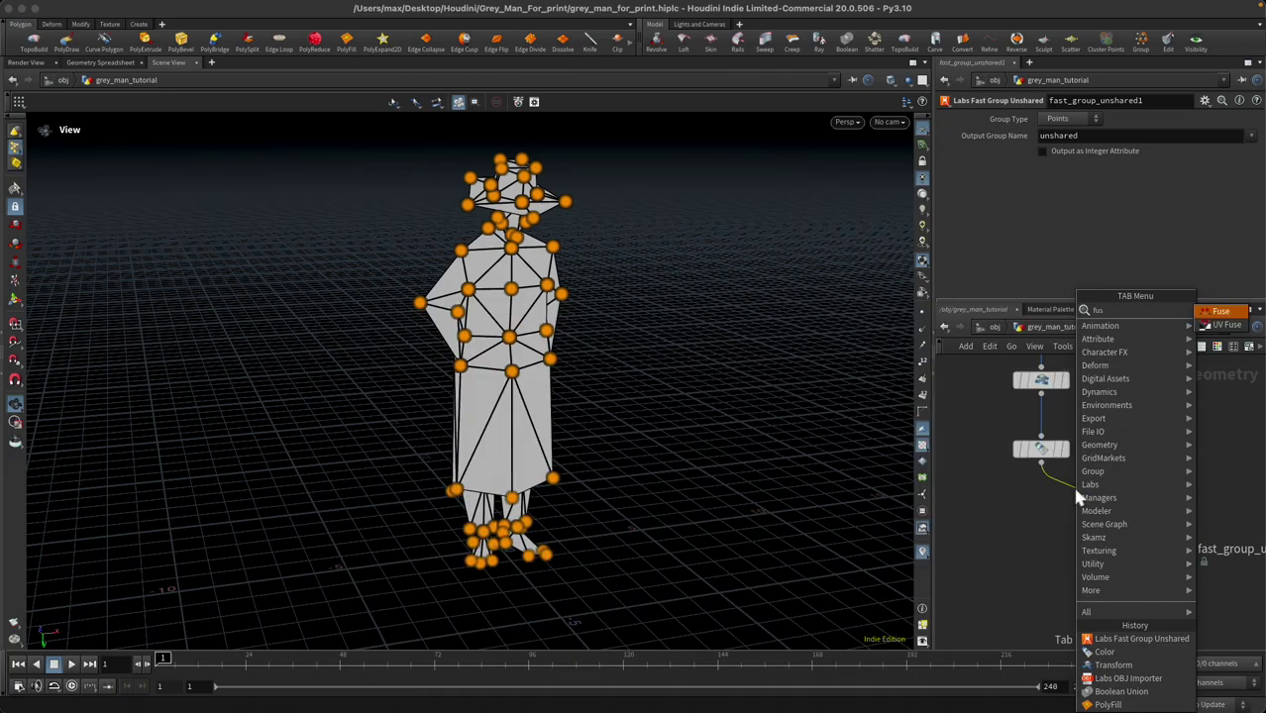
pyautogui.press('Return')
pyautogui.click(1080, 502)
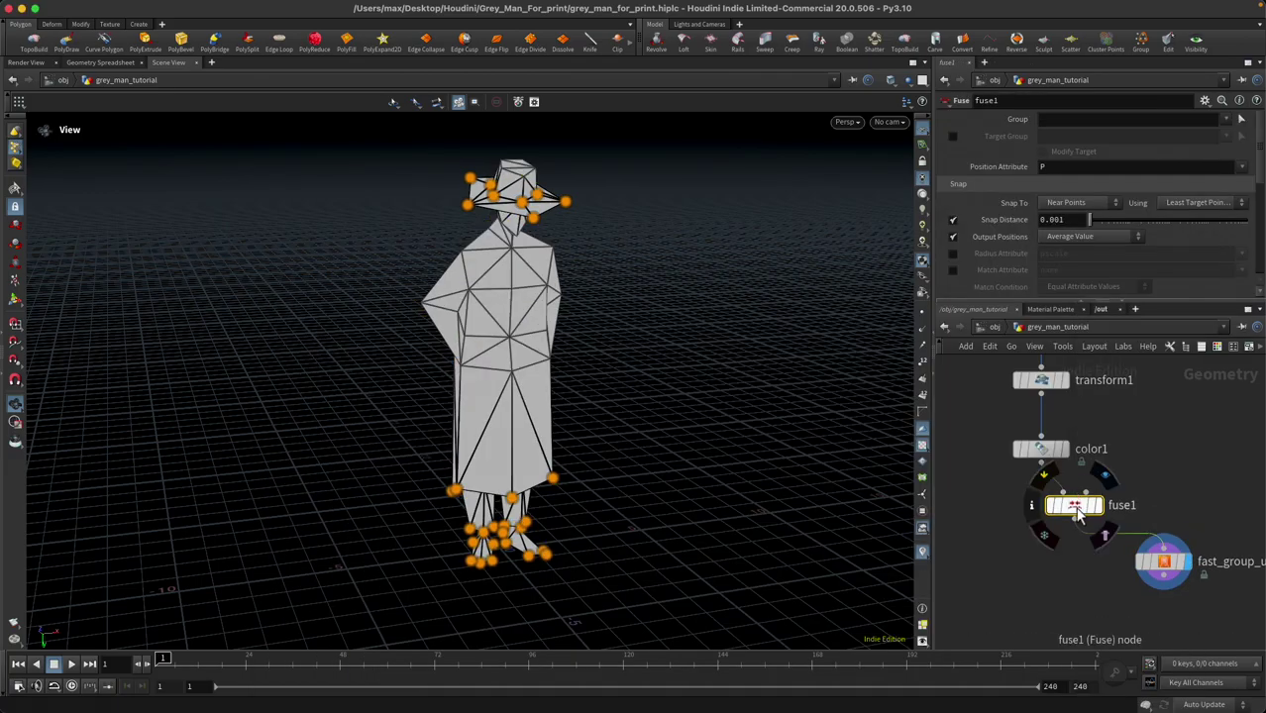
# Examine the figure from all sides for remaining unshared points on the hat brim, coat hem and feet
pyautogui.keyDown('alt'); pyautogui.moveTo(497, 489); pyautogui.dragTo(507, 326); pyautogui.keyUp('alt')
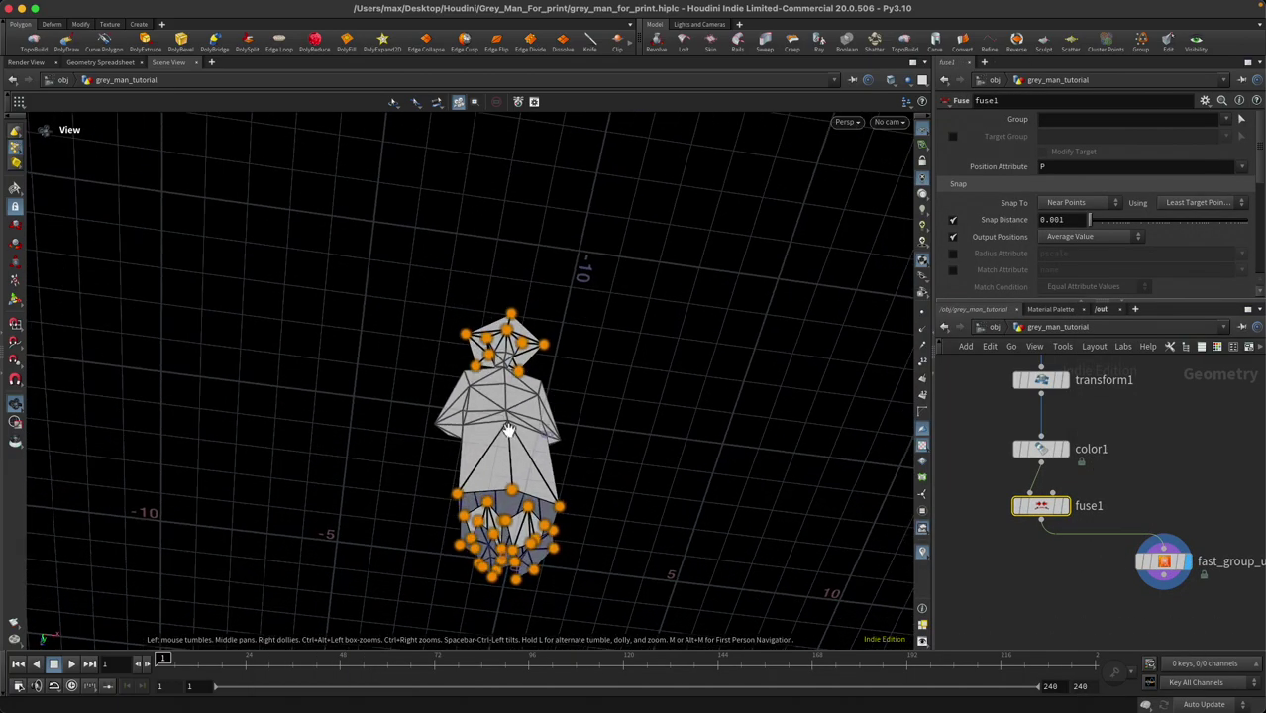
pyautogui.scroll(5, 524, 538)
pyautogui.moveTo(526, 535); pyautogui.dragTo(479, 389)
pyautogui.moveTo(511, 294); pyautogui.dragTo(478, 384)
pyautogui.scroll(5, 528, 328)
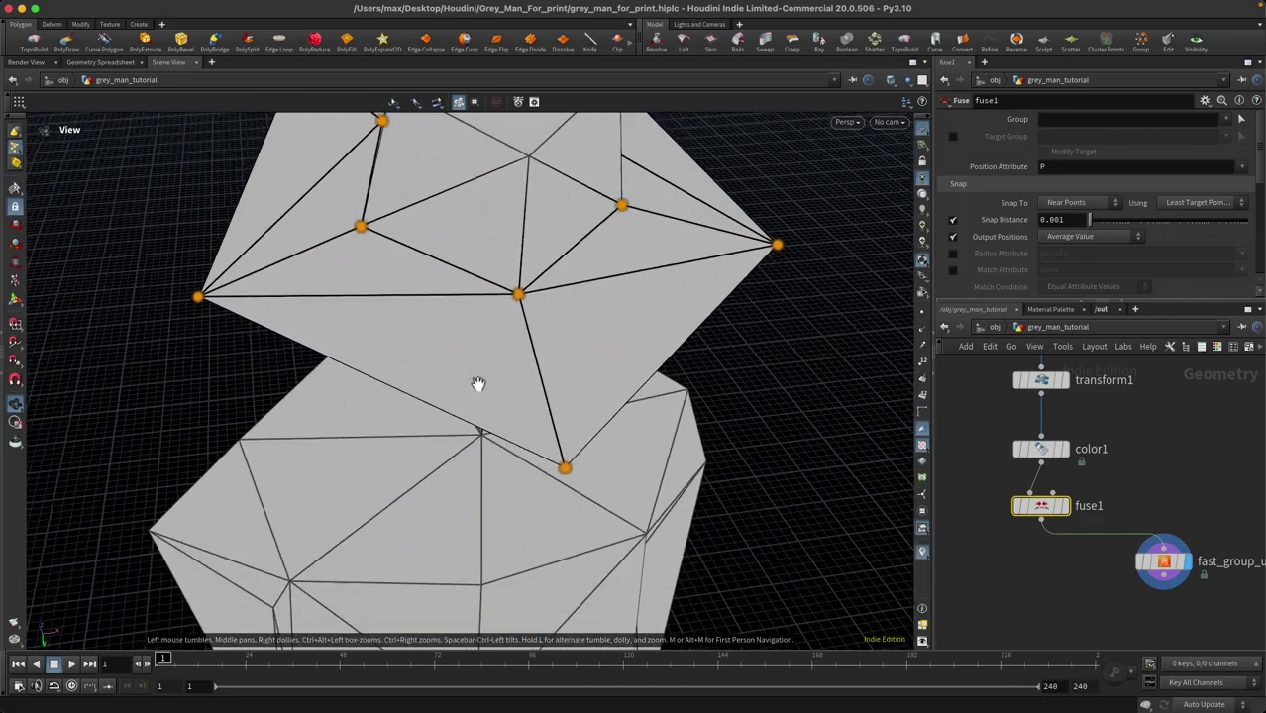
pyautogui.scroll(-5, 484, 387)
pyautogui.moveTo(532, 426); pyautogui.dragTo(534, 344, button='middle')
pyautogui.moveTo(533, 342); pyautogui.dragTo(519, 269)
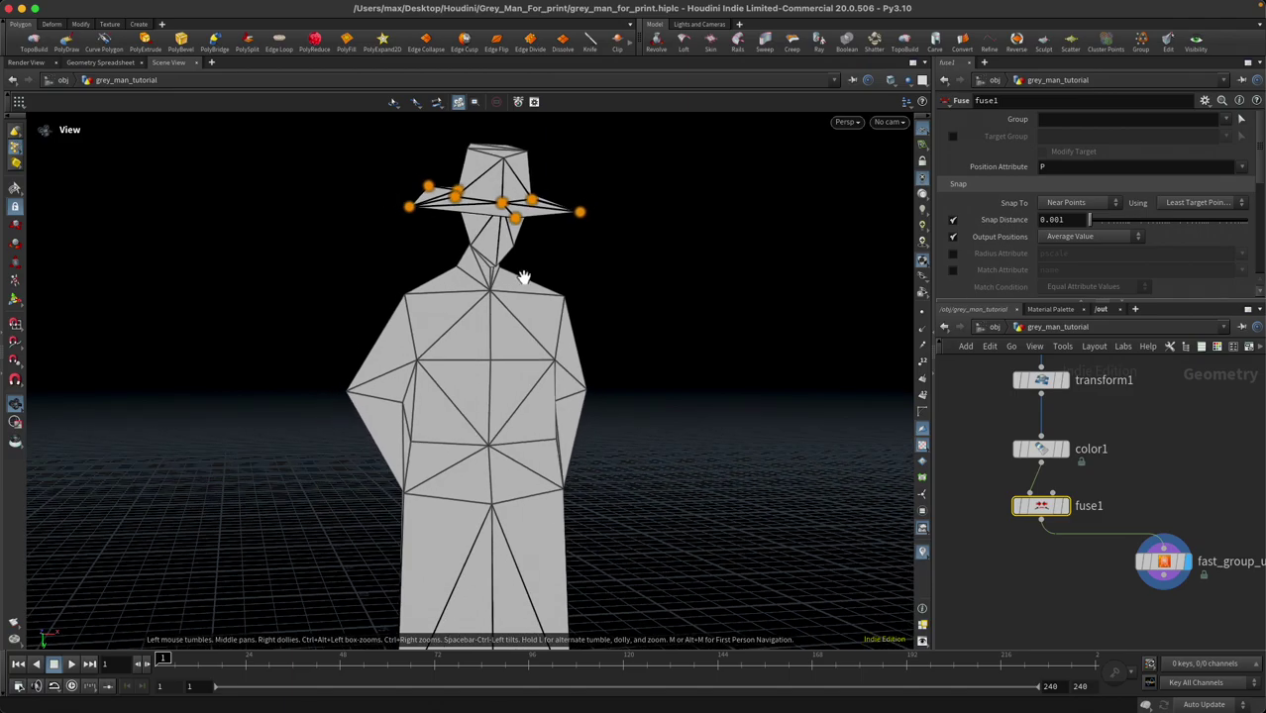
pyautogui.moveTo(481, 333); pyautogui.dragTo(611, 343)
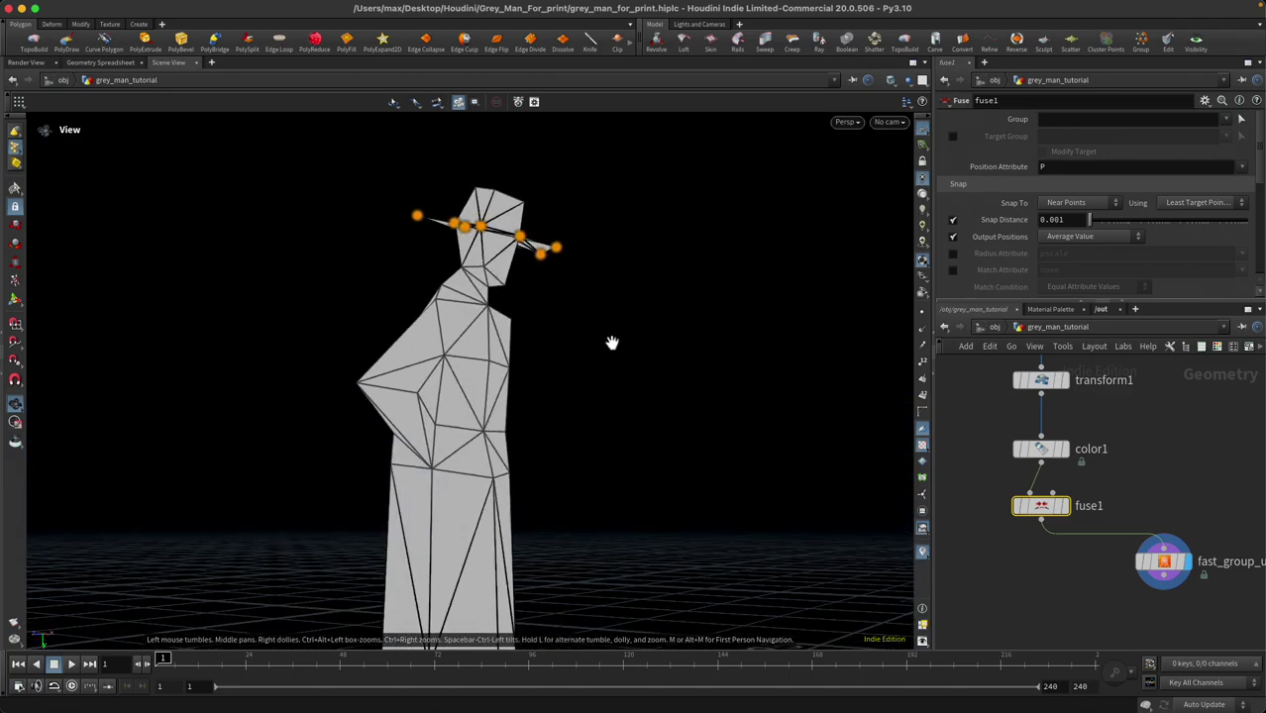
pyautogui.moveTo(720, 348); pyautogui.dragTo(495, 308)
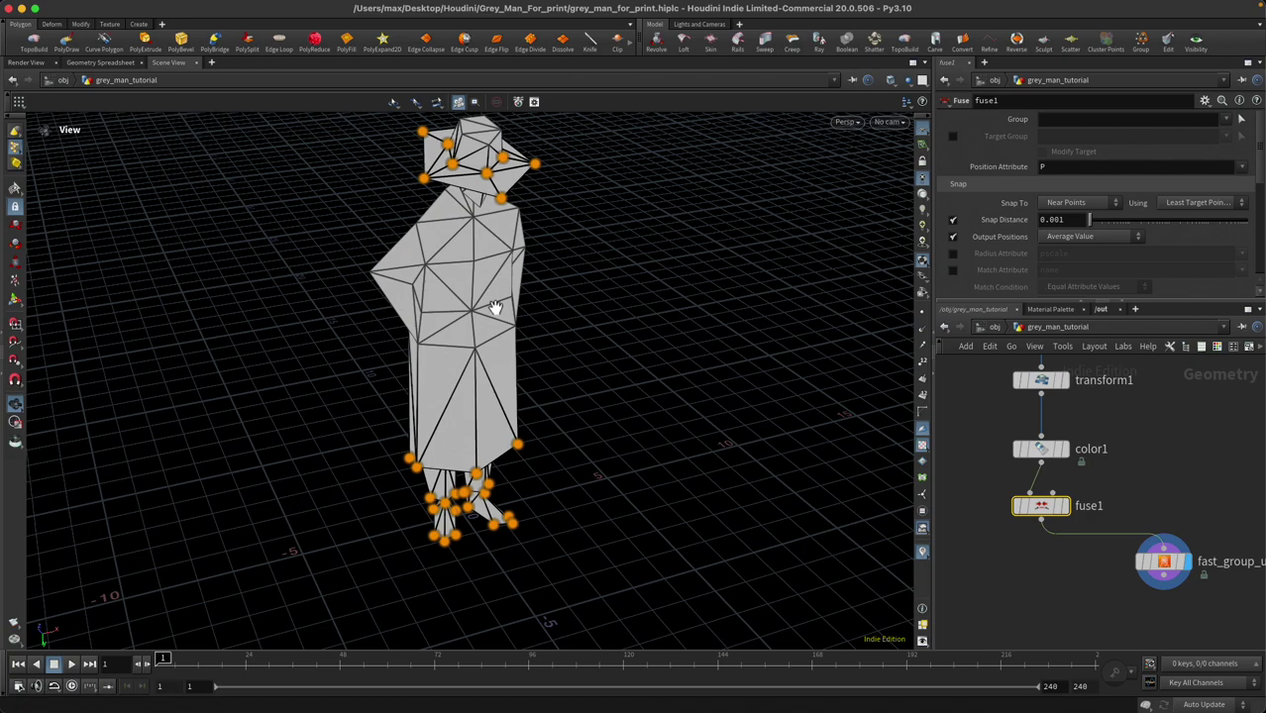
pyautogui.moveTo(507, 289); pyautogui.dragTo(490, 330)
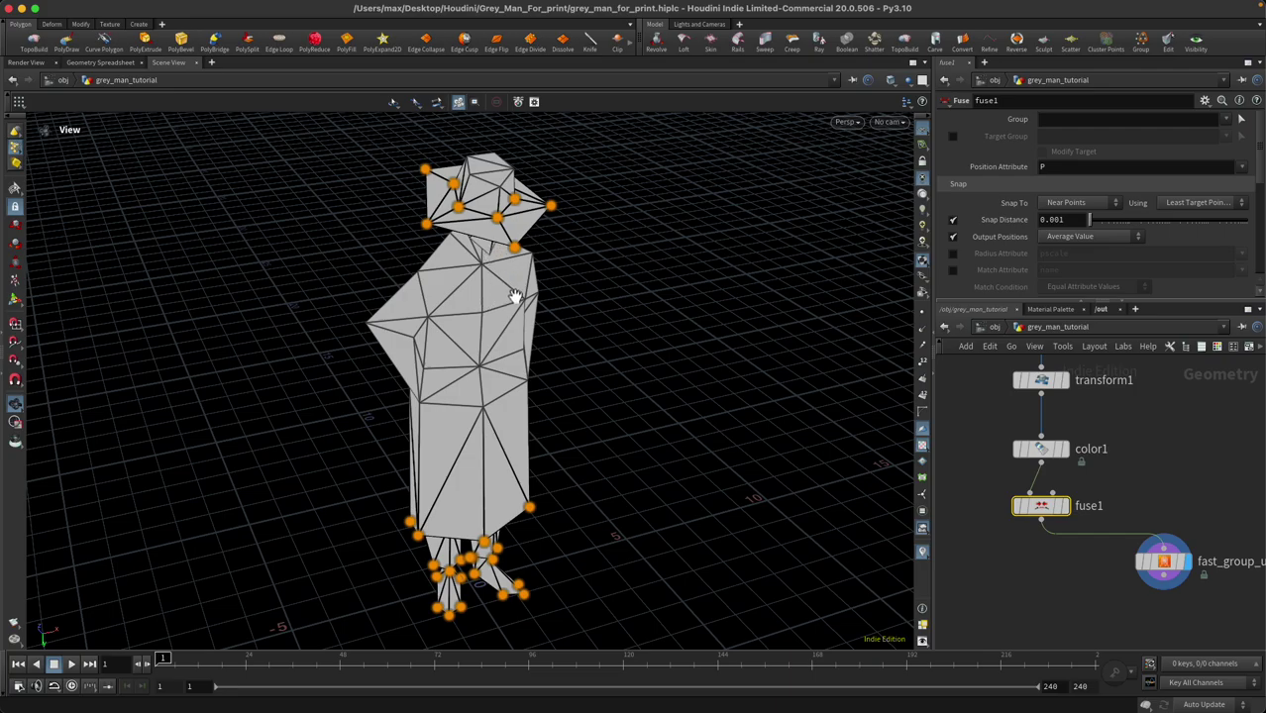
# Save the scene file and inspect the unshared points around the hat brim up close
pyautogui.press('super+s')
pyautogui.scroll(6, 528, 279)
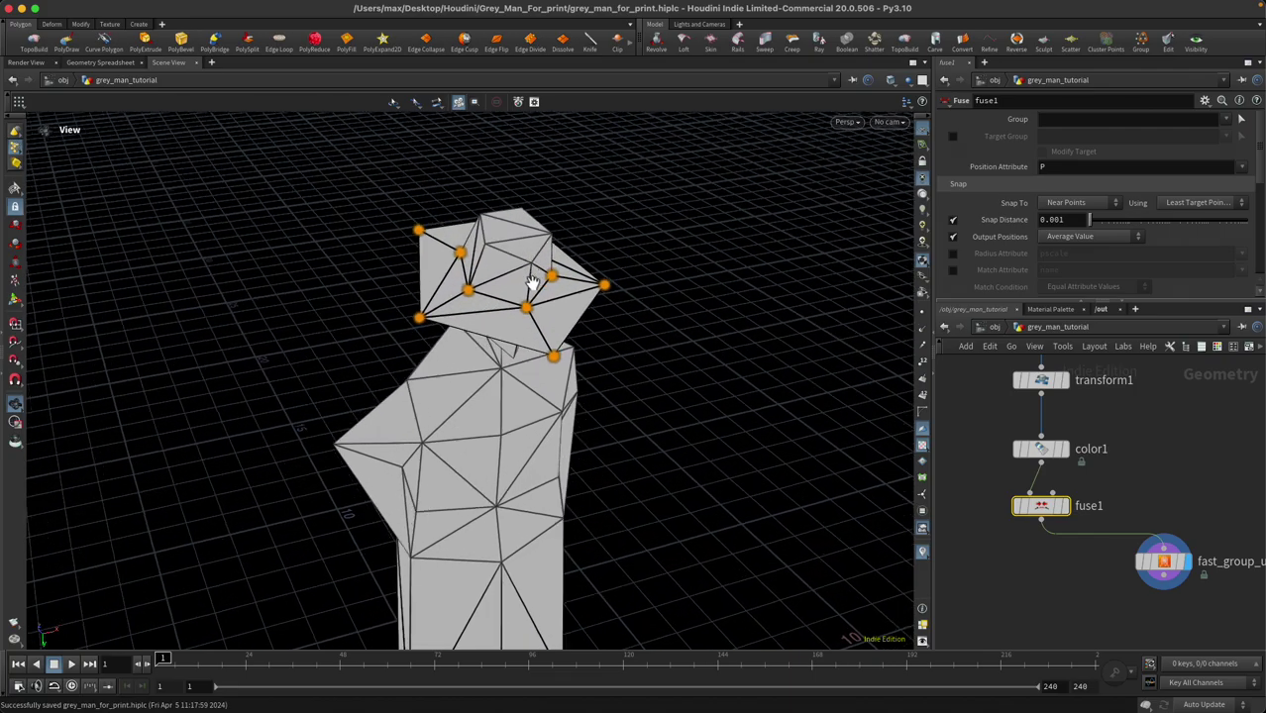
pyautogui.scroll(5, 533, 284)
pyautogui.moveTo(531, 325); pyautogui.dragTo(544, 350)
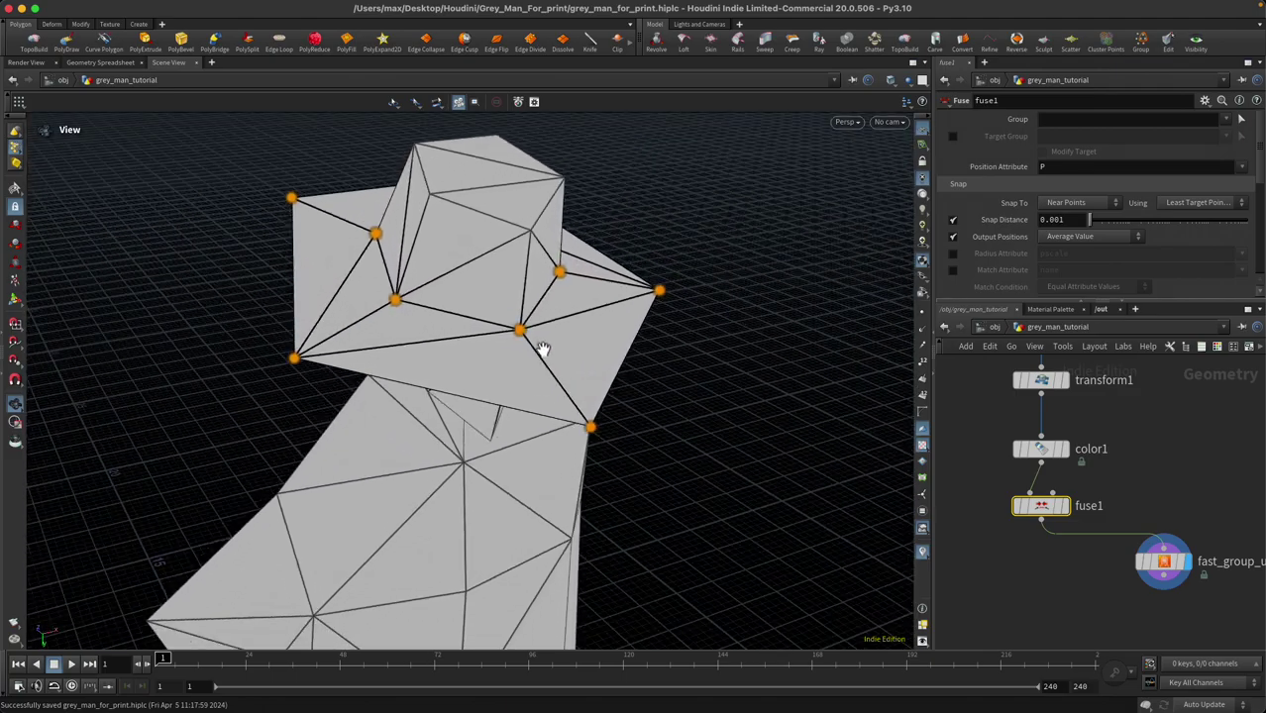
pyautogui.scroll(-3, 543, 349)
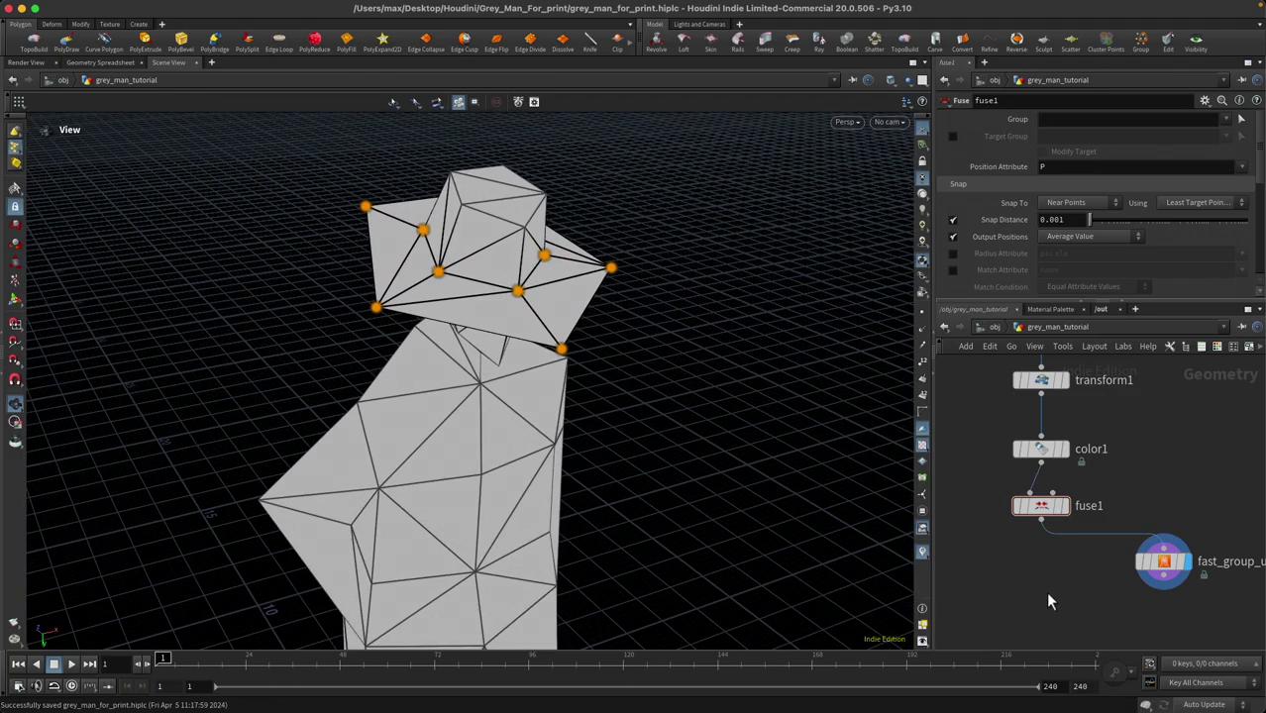
# Add a PolyExtrude node below fuse1, wire fuse1 into it, and display its output
pyautogui.moveTo(1049, 594); pyautogui.dragTo(1043, 500, button='middle')
pyautogui.scroll(-3, 1040, 521)
pyautogui.scroll(2, 1043, 500)
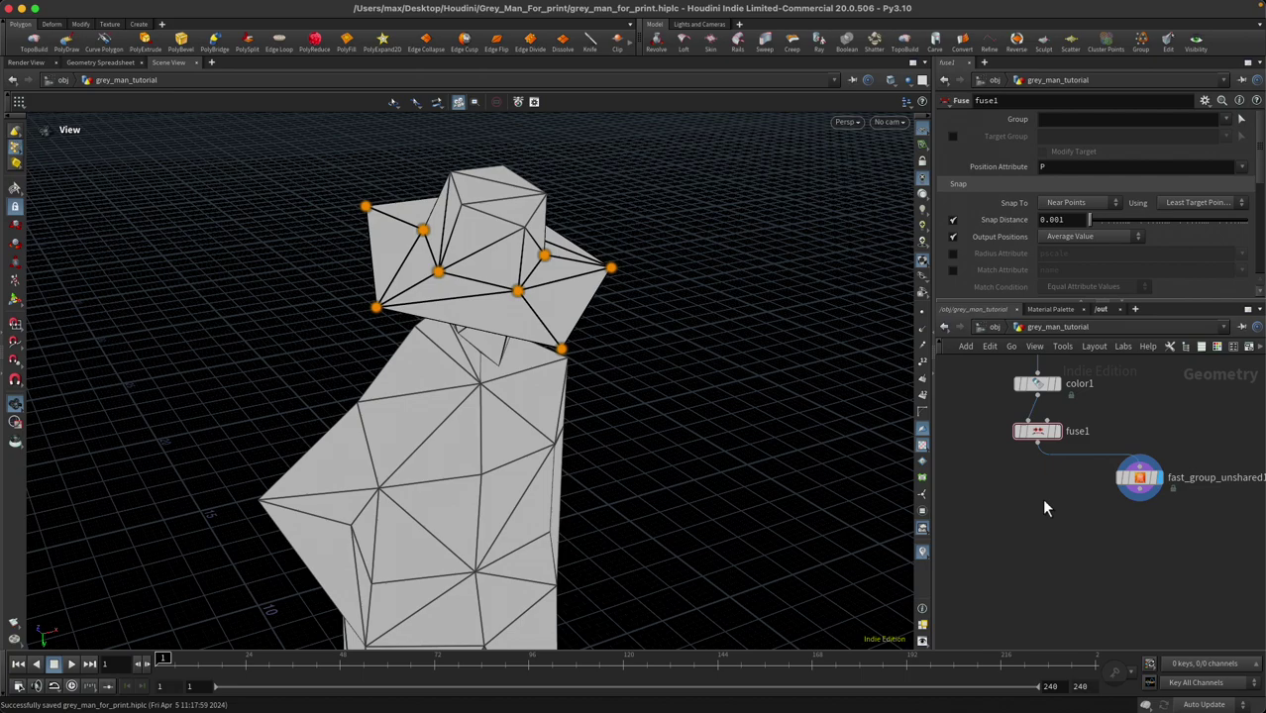
pyautogui.press('Tab')
pyautogui.write('poly')
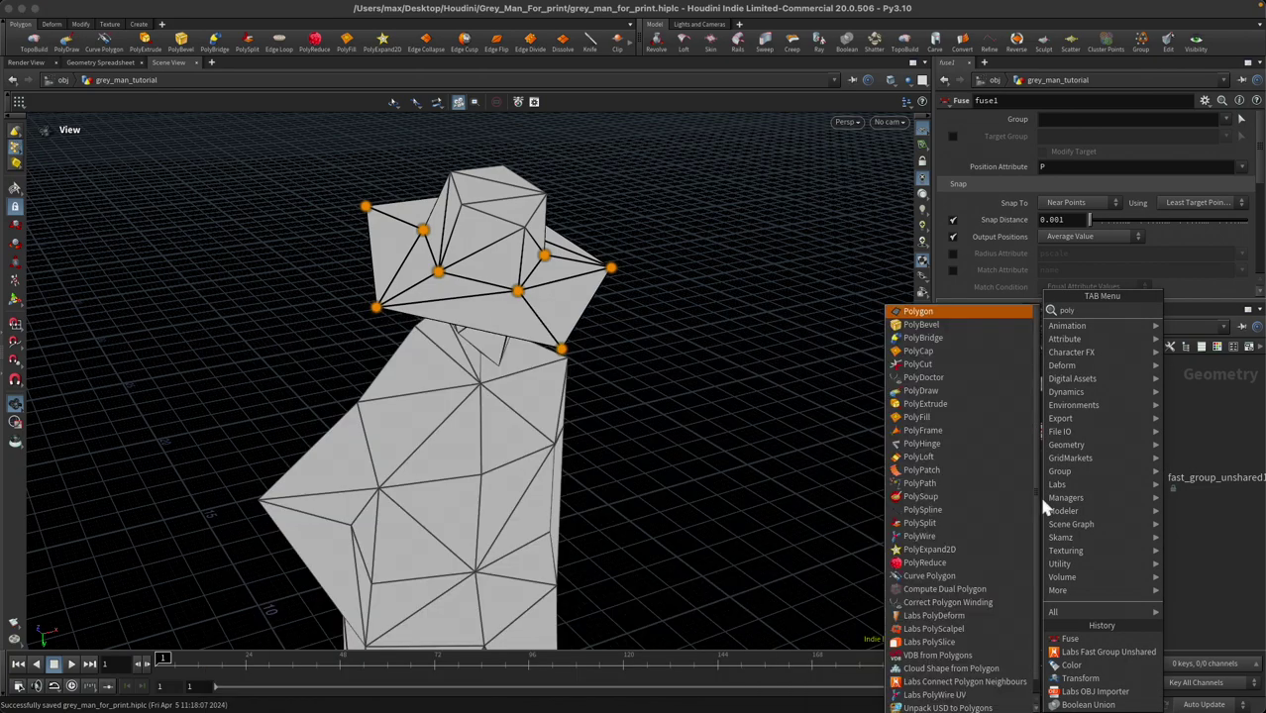
pyautogui.write('ex')
pyautogui.press('Return')
pyautogui.click(1046, 504)
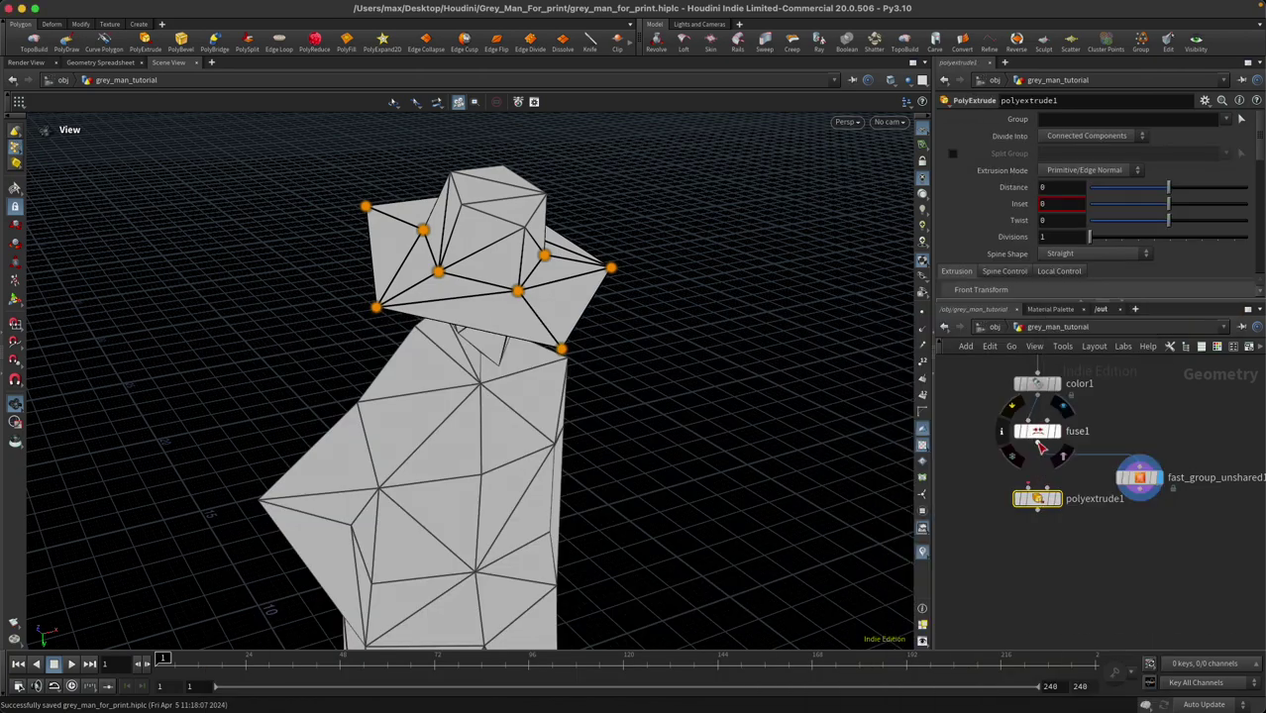
pyautogui.moveTo(1038, 443); pyautogui.dragTo(1030, 488)
pyautogui.click(1056, 499)
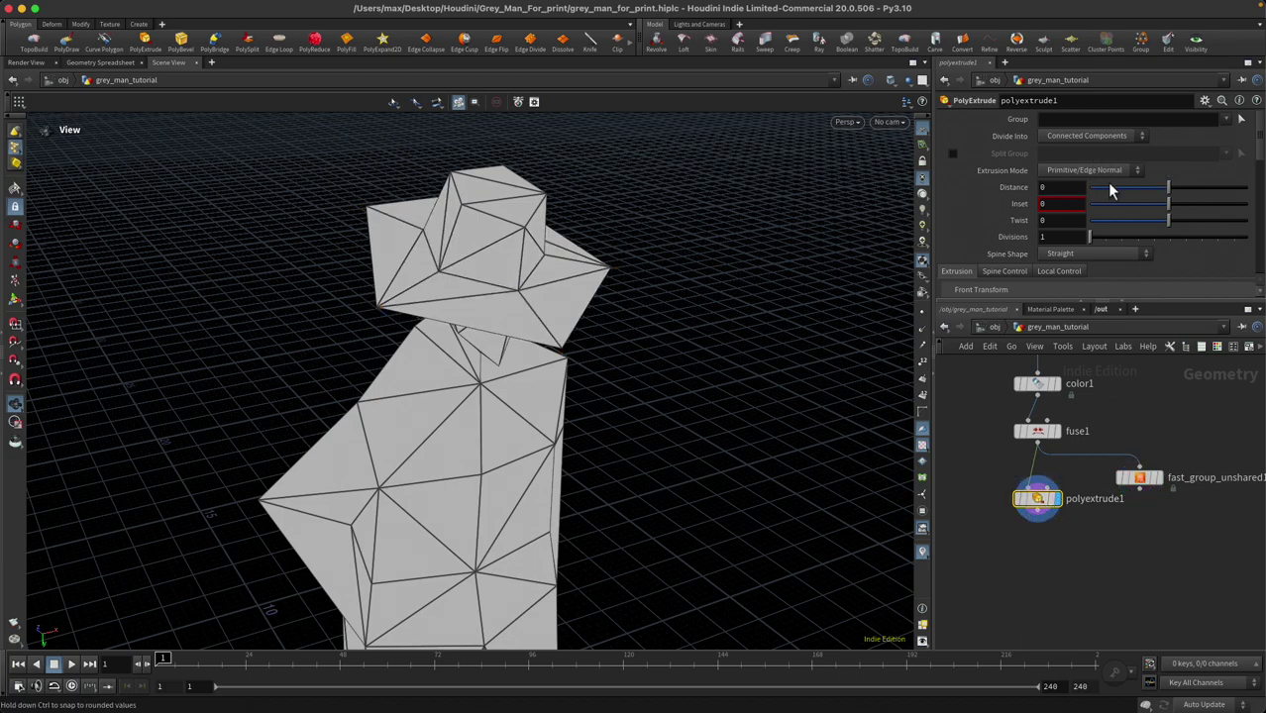
# Set the PolyExtrude group to the five outer edges of the hat brim
pyautogui.click(1241, 120)
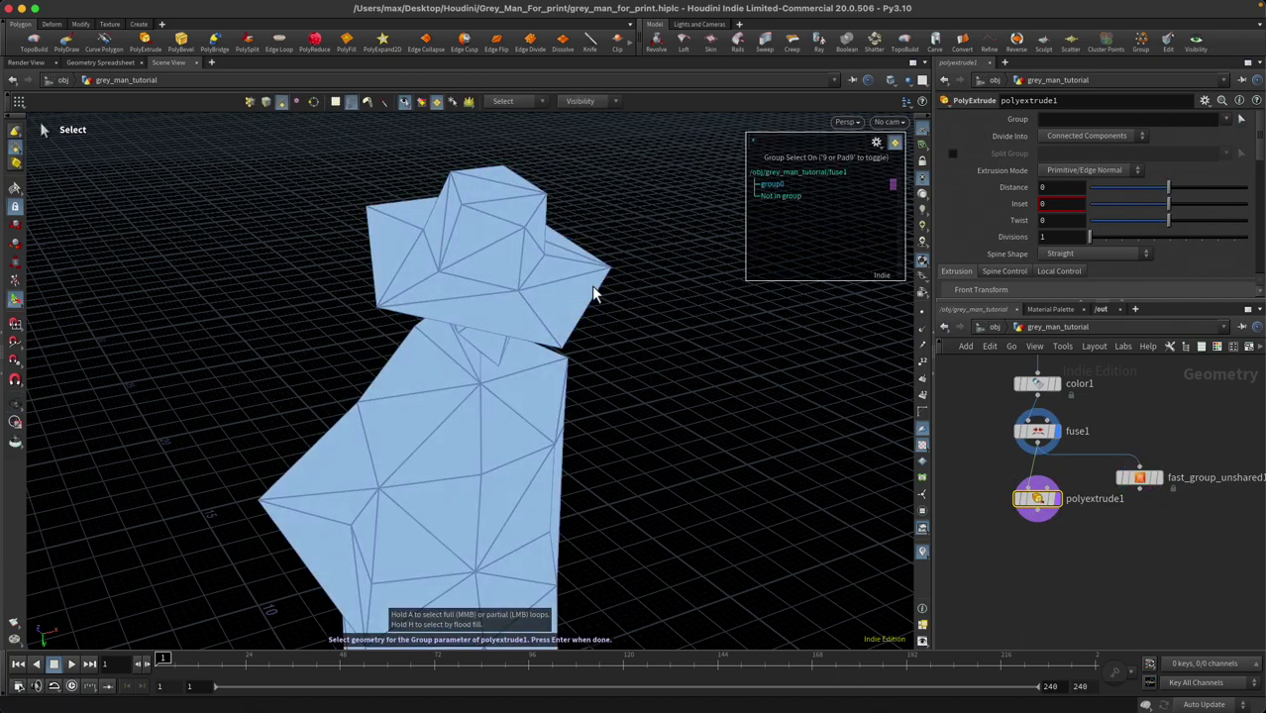
pyautogui.click(265, 101)
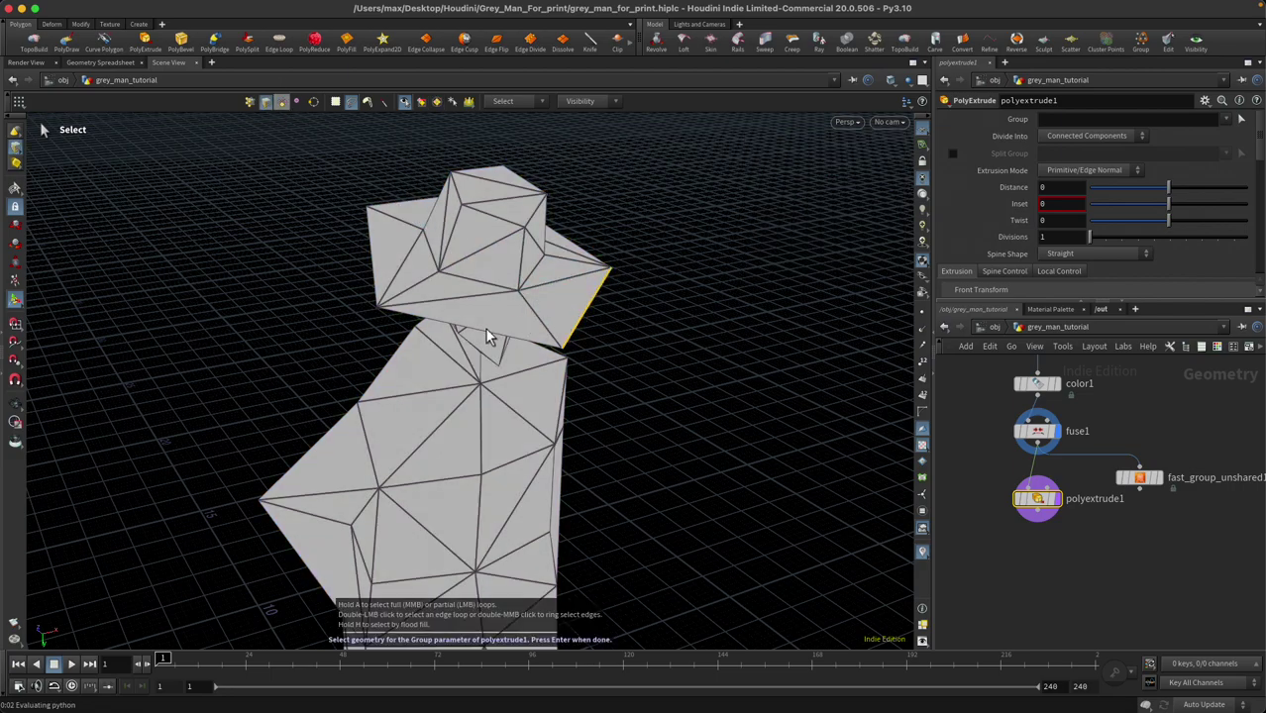
pyautogui.click(405, 103)
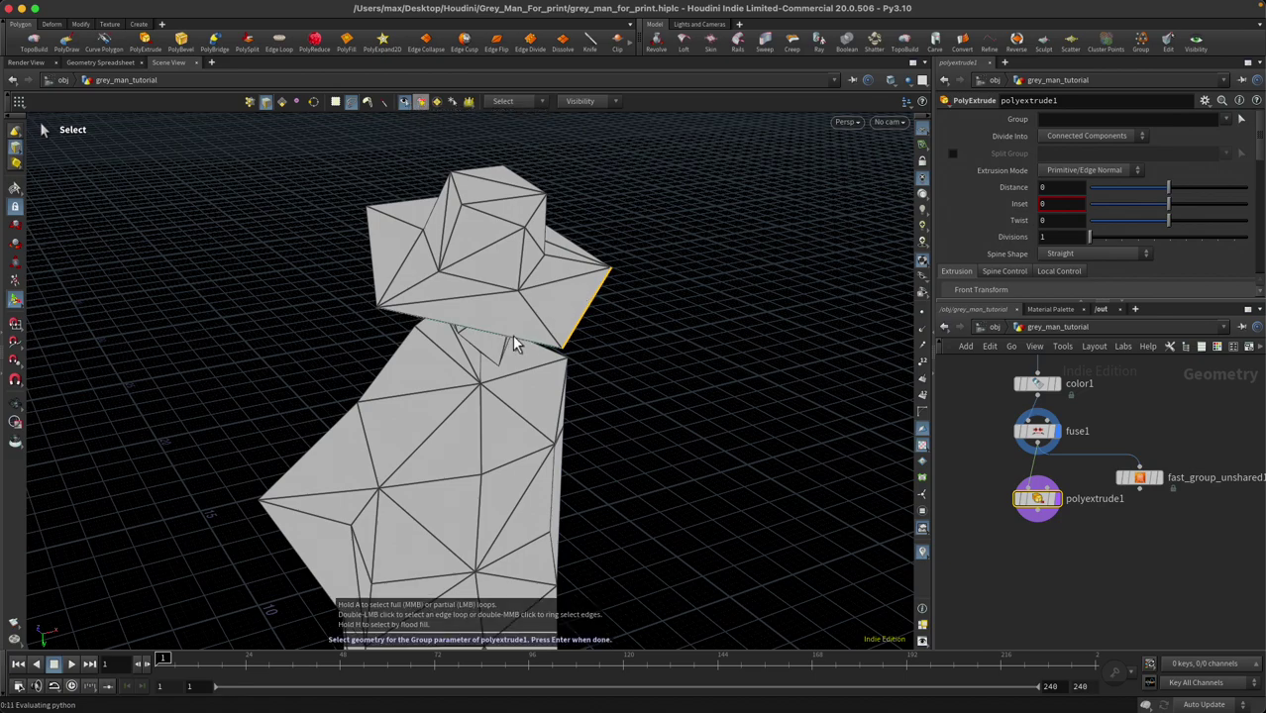
pyautogui.keyDown('shift'); pyautogui.click(513, 337); pyautogui.keyUp('shift')
pyautogui.keyDown('shift'); pyautogui.click(372, 281); pyautogui.keyUp('shift')
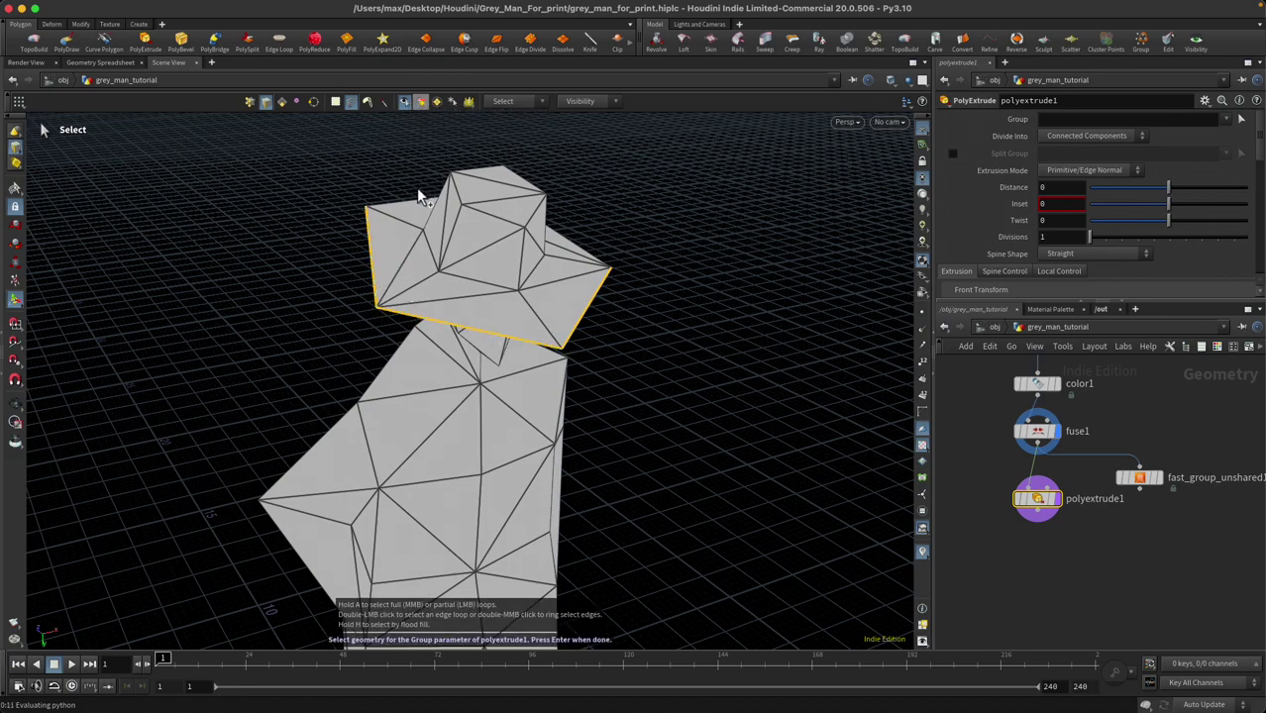
pyautogui.keyDown('alt'); pyautogui.moveTo(521, 238); pyautogui.dragTo(506, 283); pyautogui.keyUp('alt')
pyautogui.keyDown('alt'); pyautogui.moveTo(576, 203); pyautogui.dragTo(385, 232); pyautogui.keyUp('alt')
pyautogui.keyDown('alt'); pyautogui.moveTo(750, 296); pyautogui.dragTo(641, 332); pyautogui.keyUp('alt')
pyautogui.press('Return')
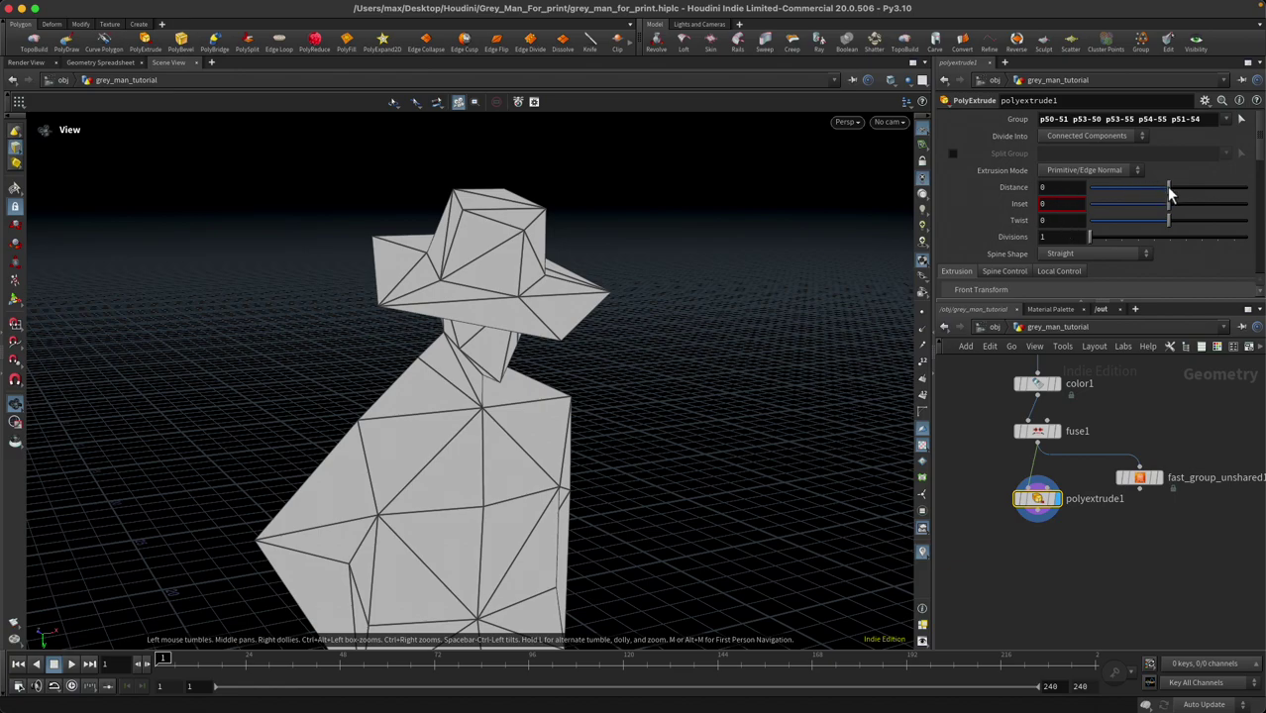
# Try an extrusion distance of about 0.27 on the brim edges and reset it to 0
pyautogui.moveTo(1168, 186)
pyautogui.mouseDown()
pyautogui.moveTo(1189, 187)
pyautogui.moveTo(1173, 187)
pyautogui.mouseUp()
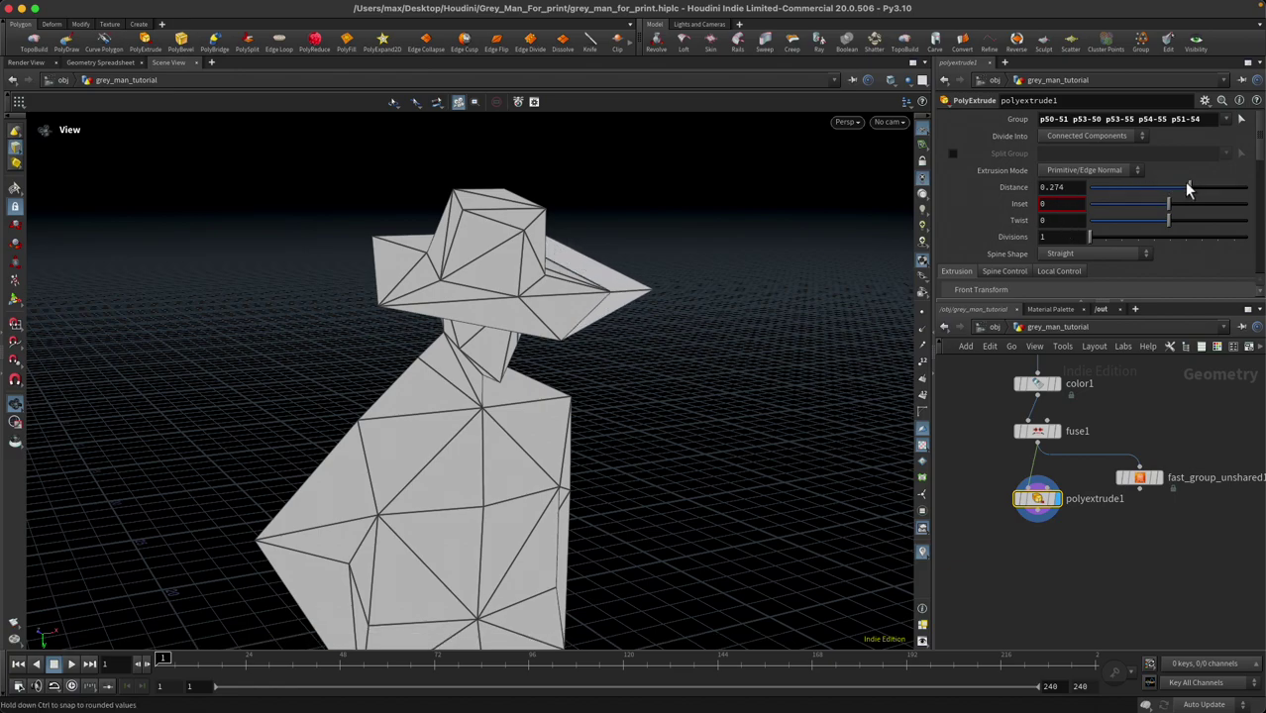
pyautogui.doubleClick(1078, 186)
pyautogui.write('0')
pyautogui.press('Return')
# Enable Transform Extruded Front for the PolyExtrude and move the extruded brim edges slightly upward to give the brim thickness
pyautogui.scroll(-2, 1046, 216)
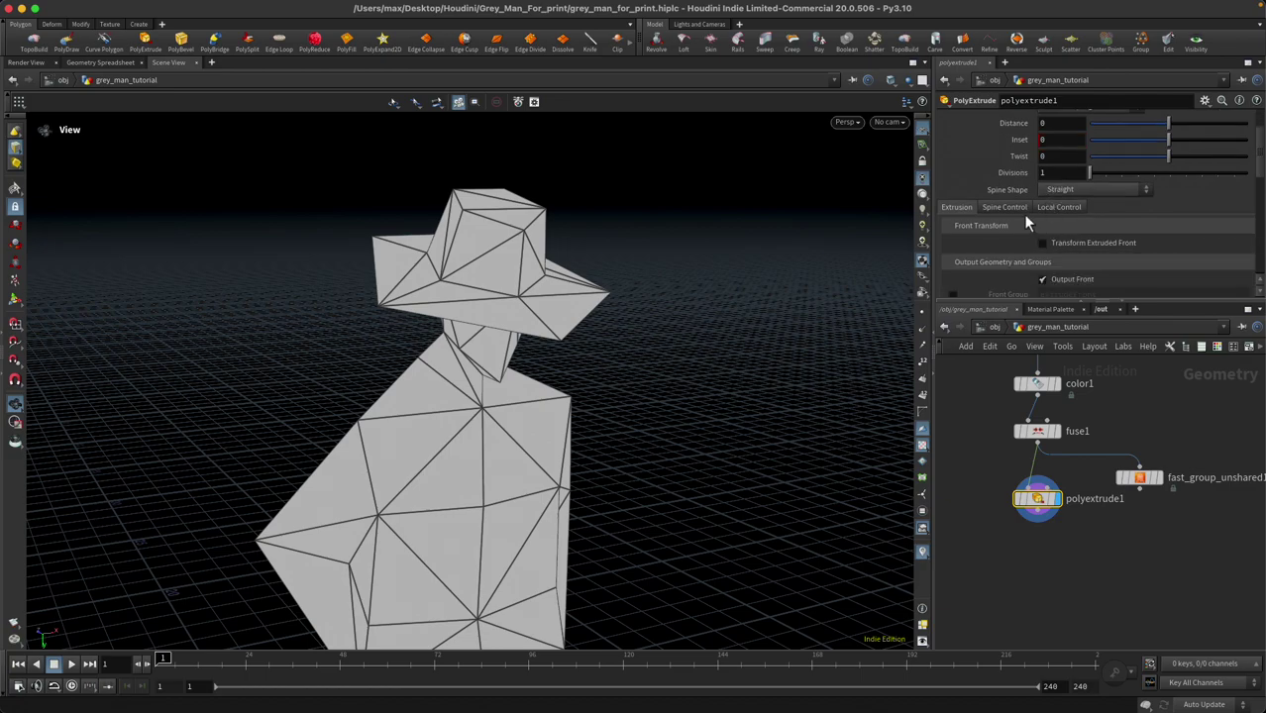
pyautogui.click(1026, 224)
pyautogui.click(1042, 242)
pyautogui.moveTo(535, 256); pyautogui.dragTo(558, 258)
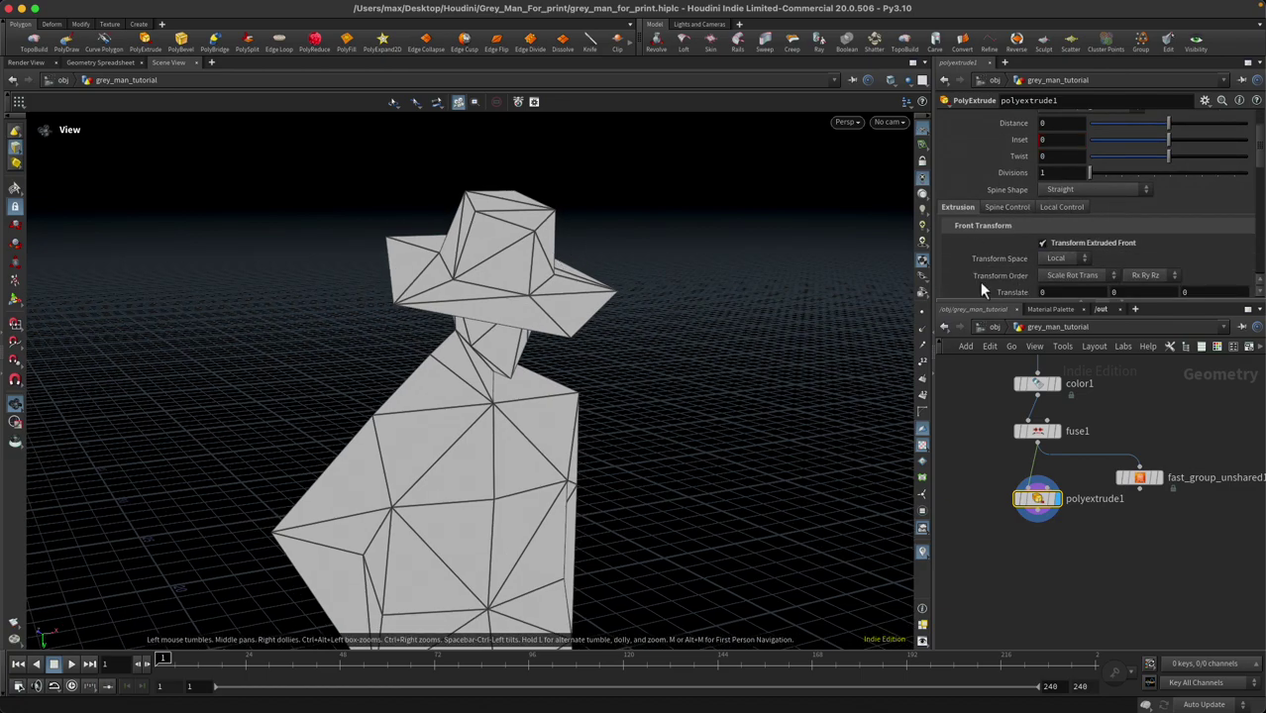
pyautogui.press('Return')
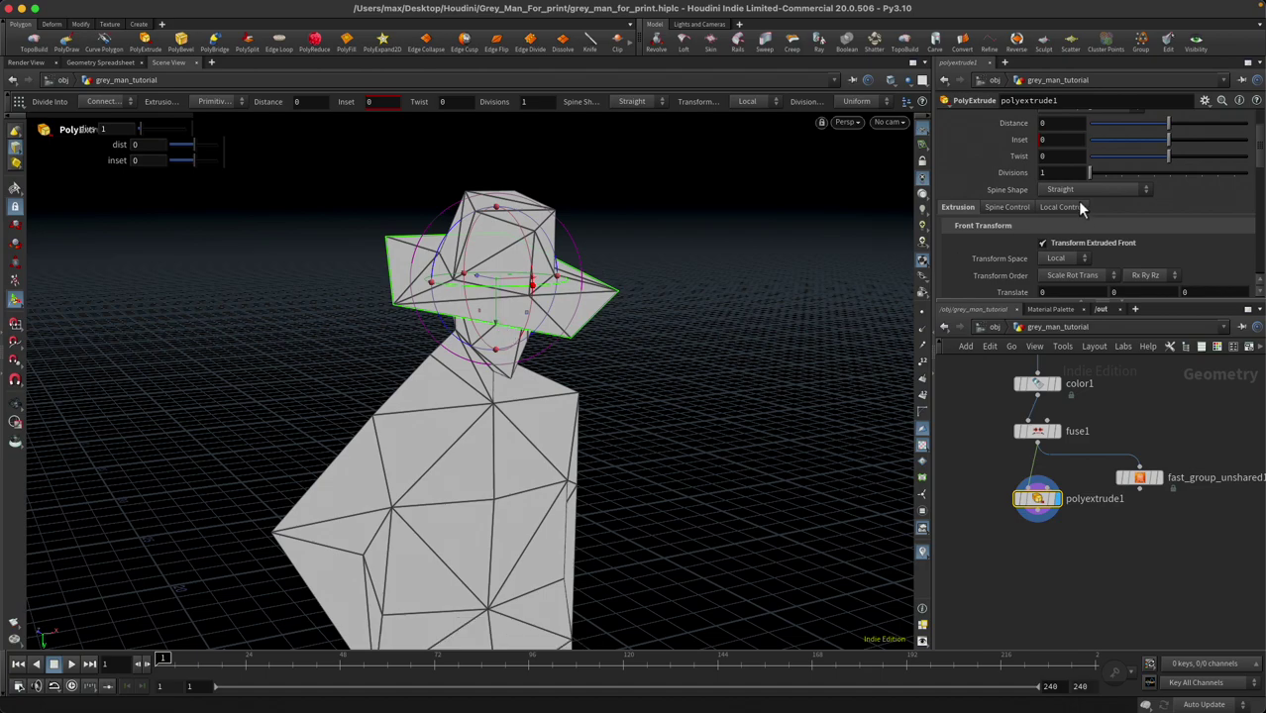
pyautogui.scroll(2, 1077, 200)
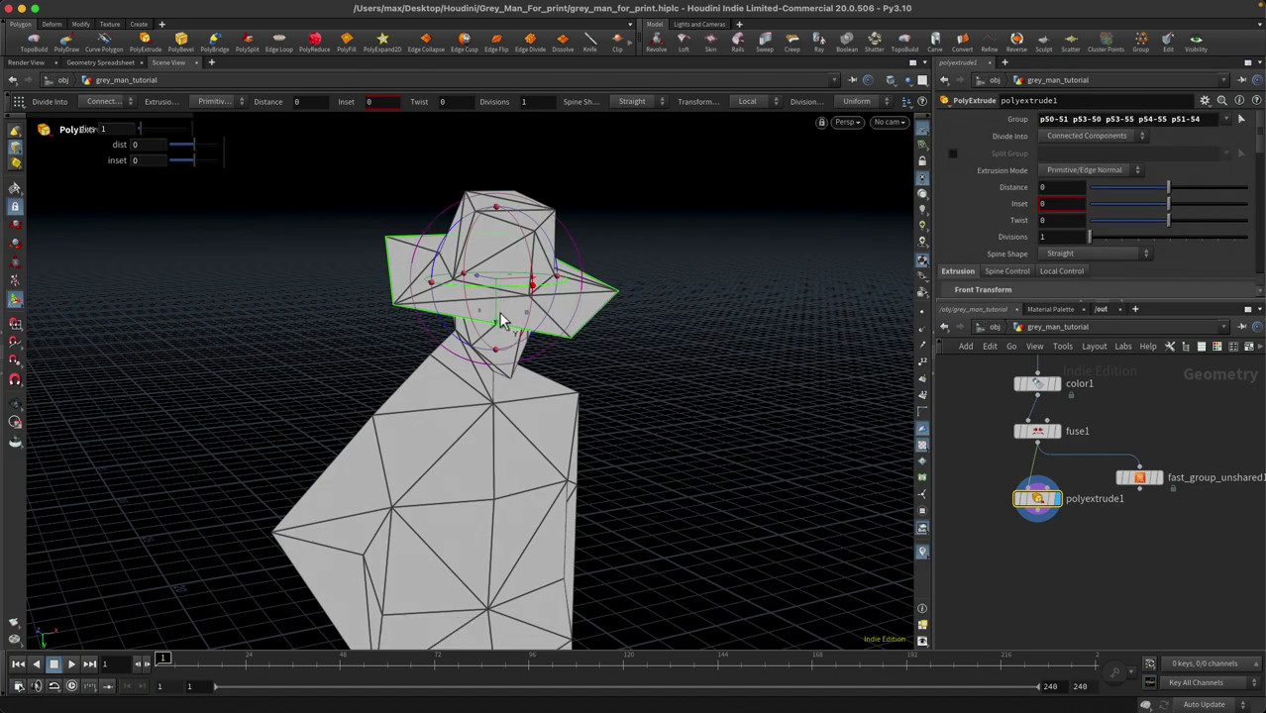
pyautogui.moveTo(500, 313); pyautogui.dragTo(508, 299)
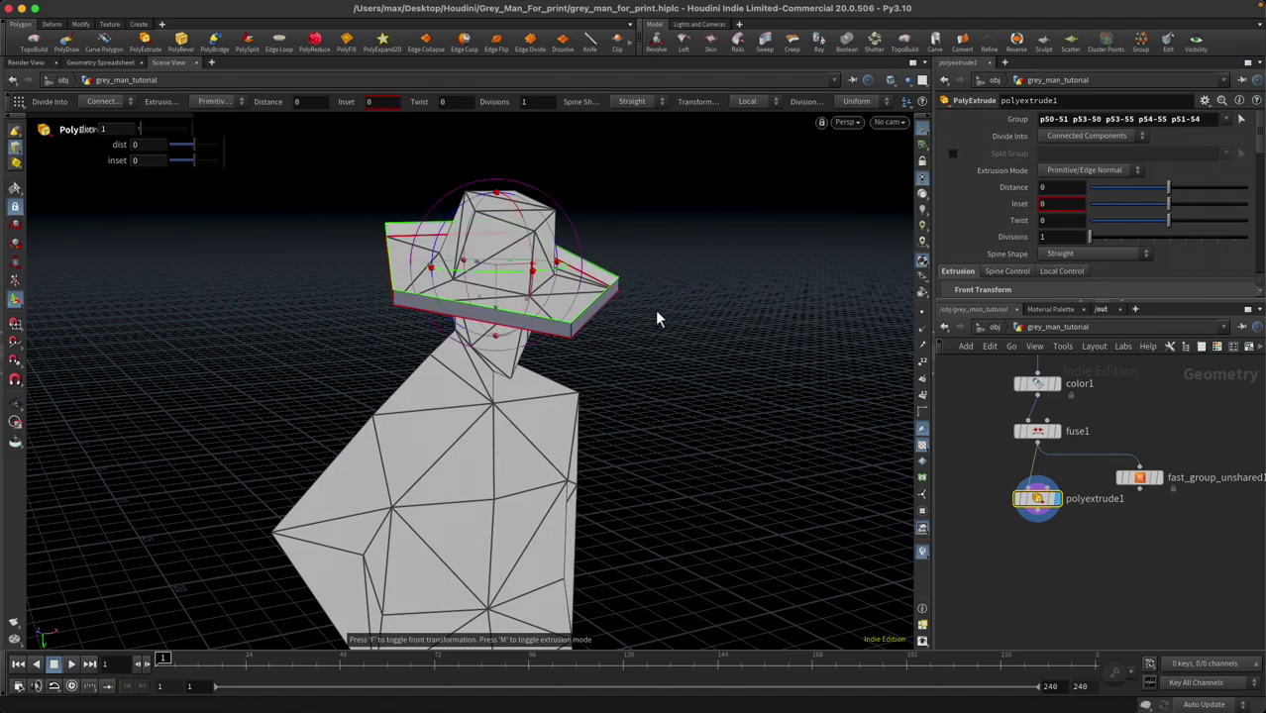
# Examine the extruded hat brim from the side and front
pyautogui.press('Escape')
pyautogui.moveTo(644, 305)
pyautogui.mouseDown()
pyautogui.moveTo(532, 227)
pyautogui.moveTo(666, 315)
pyautogui.mouseUp()
pyautogui.press('Return')
pyautogui.keyDown('alt'); pyautogui.moveTo(687, 359); pyautogui.dragTo(710, 343); pyautogui.keyUp('alt')
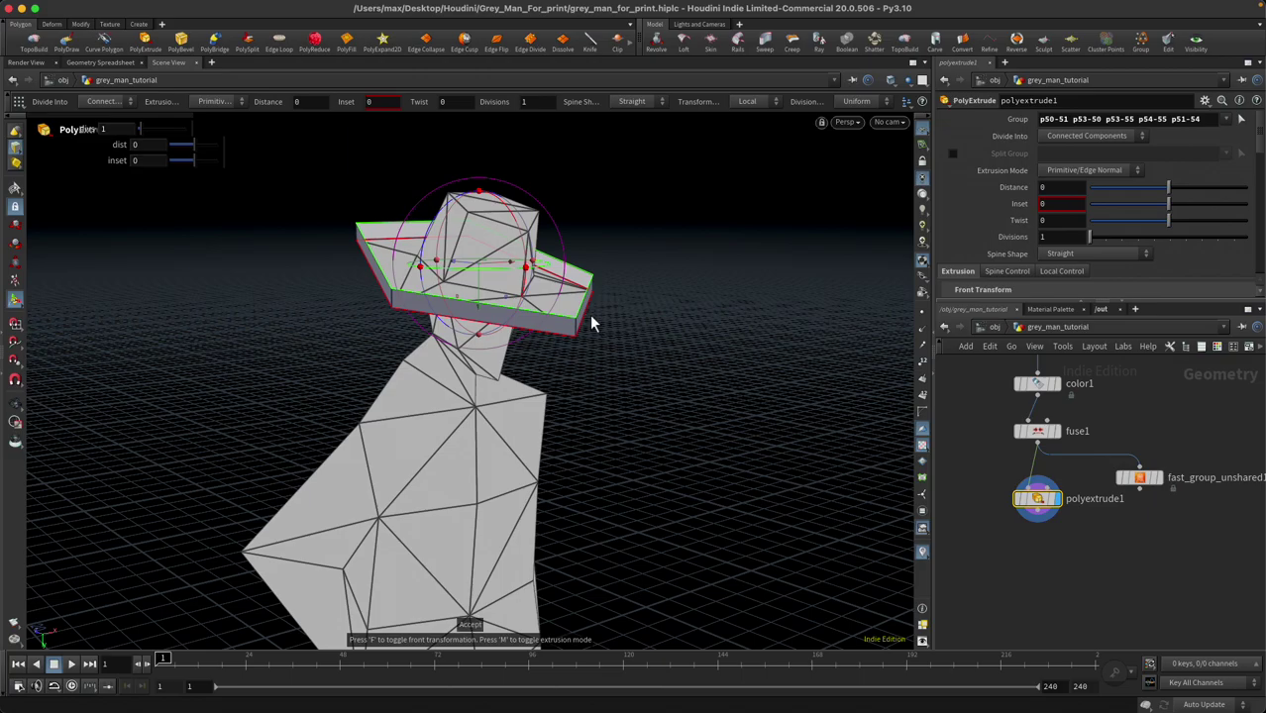
pyautogui.moveTo(1041, 505); pyautogui.dragTo(1042, 496)
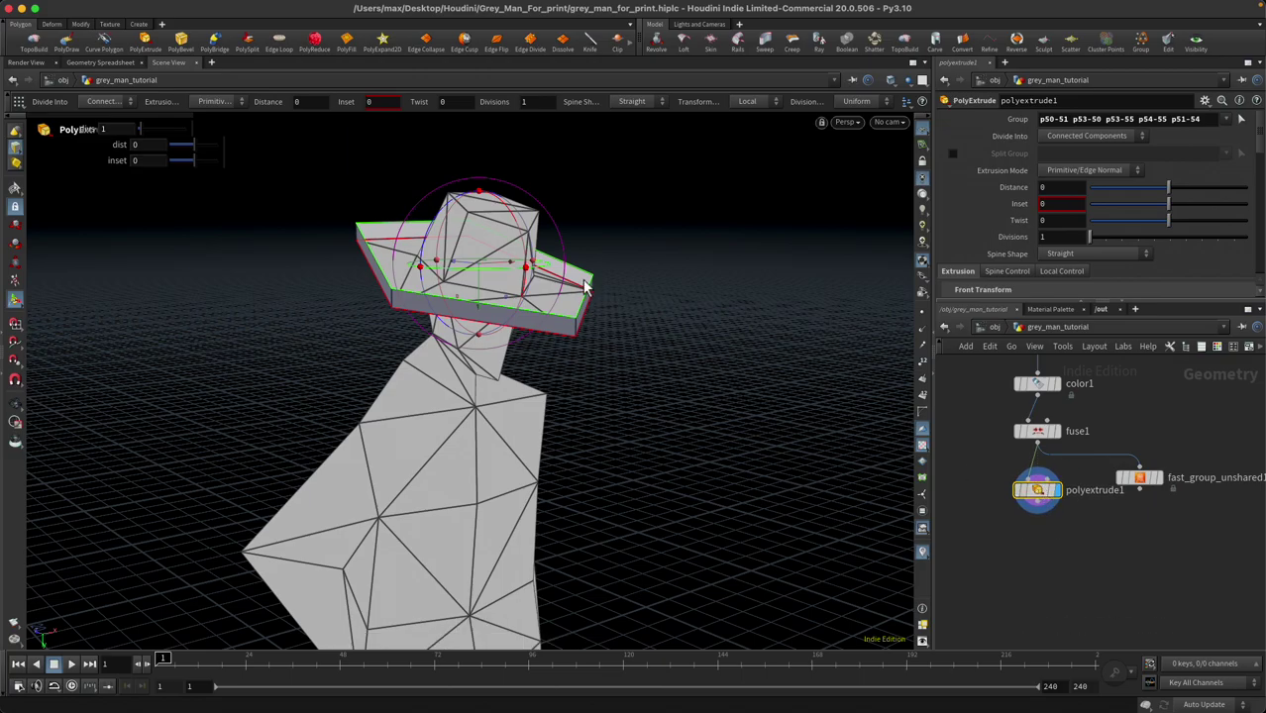
pyautogui.moveTo(585, 286)
pyautogui.mouseDown()
pyautogui.moveTo(555, 297)
pyautogui.moveTo(580, 302)
pyautogui.mouseUp()
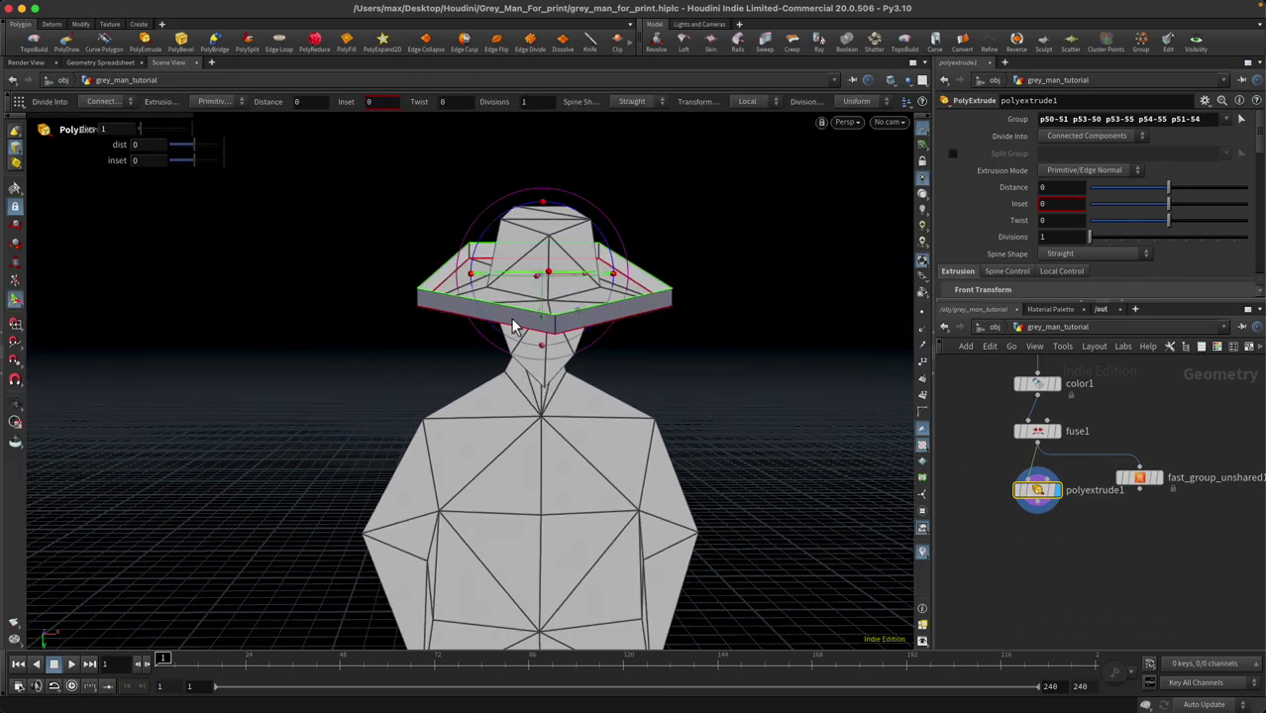
pyautogui.moveTo(387, 299); pyautogui.dragTo(495, 302)
pyautogui.moveTo(530, 341); pyautogui.dragTo(620, 346)
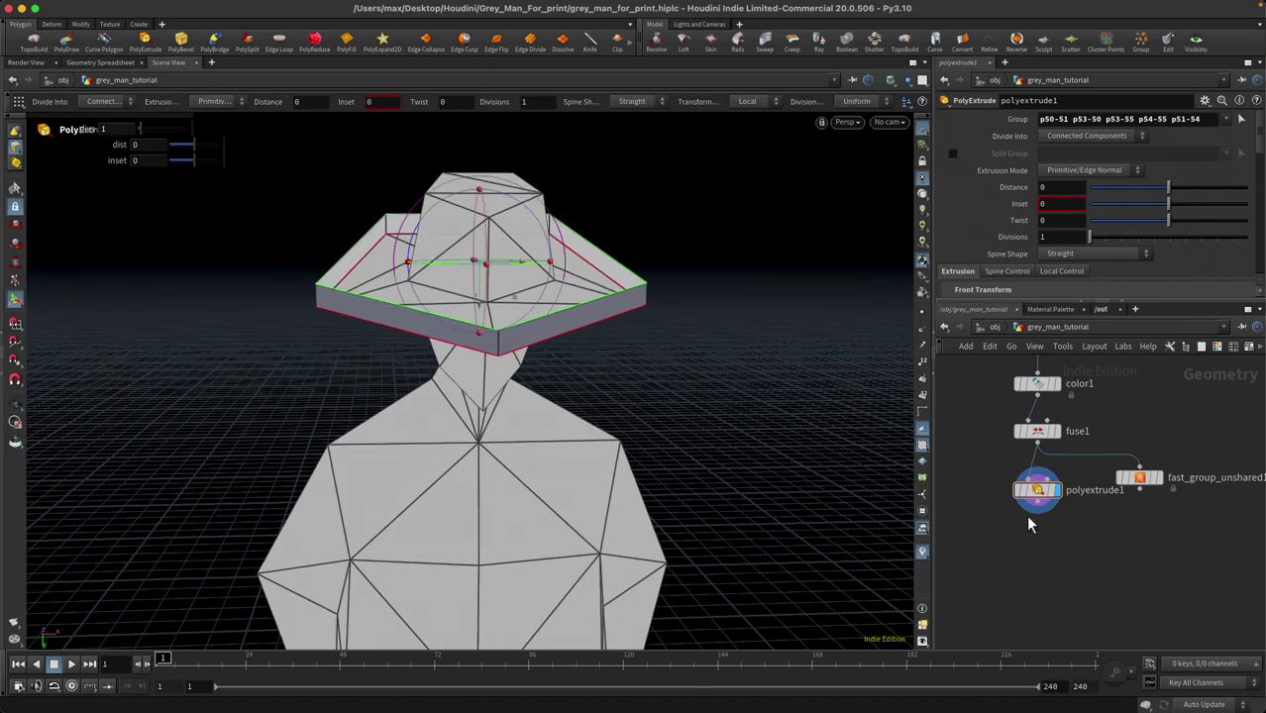
# Add a PolyFill node below polyextrude1, connected to it, and display its output
pyautogui.moveTo(1037, 495)
pyautogui.press('Tab')
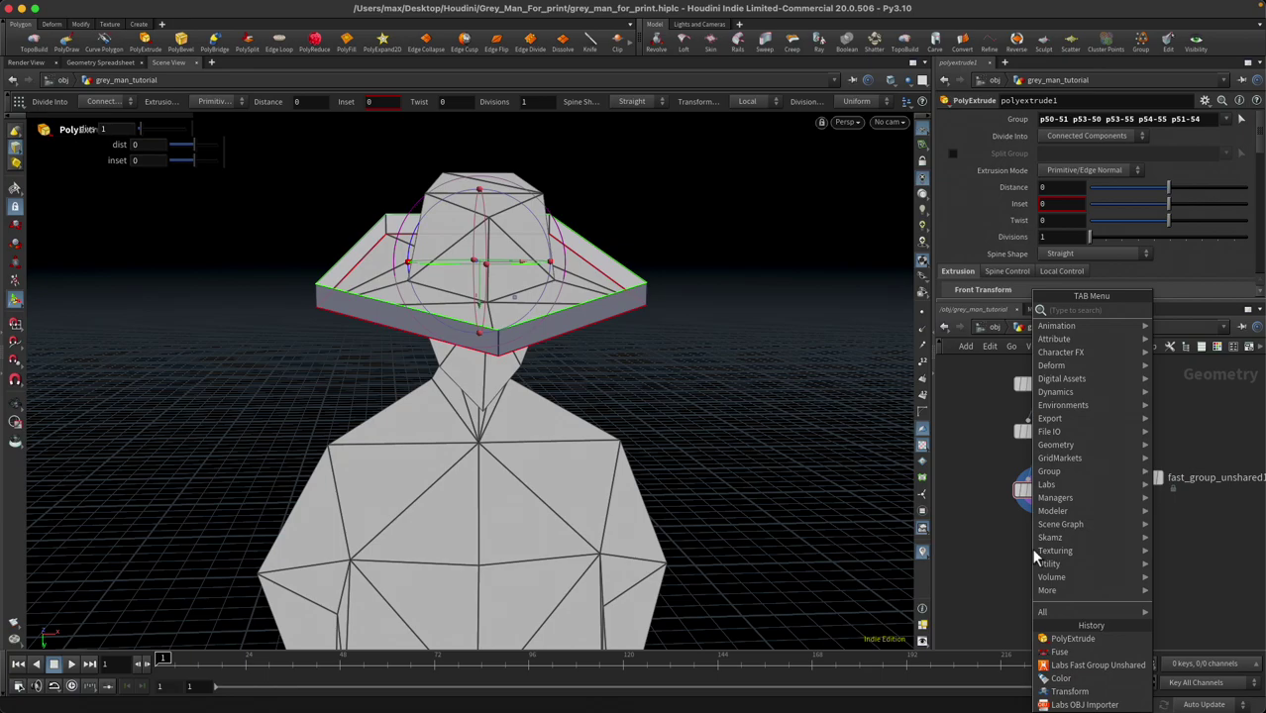
pyautogui.write('polyf')
pyautogui.press('Return')
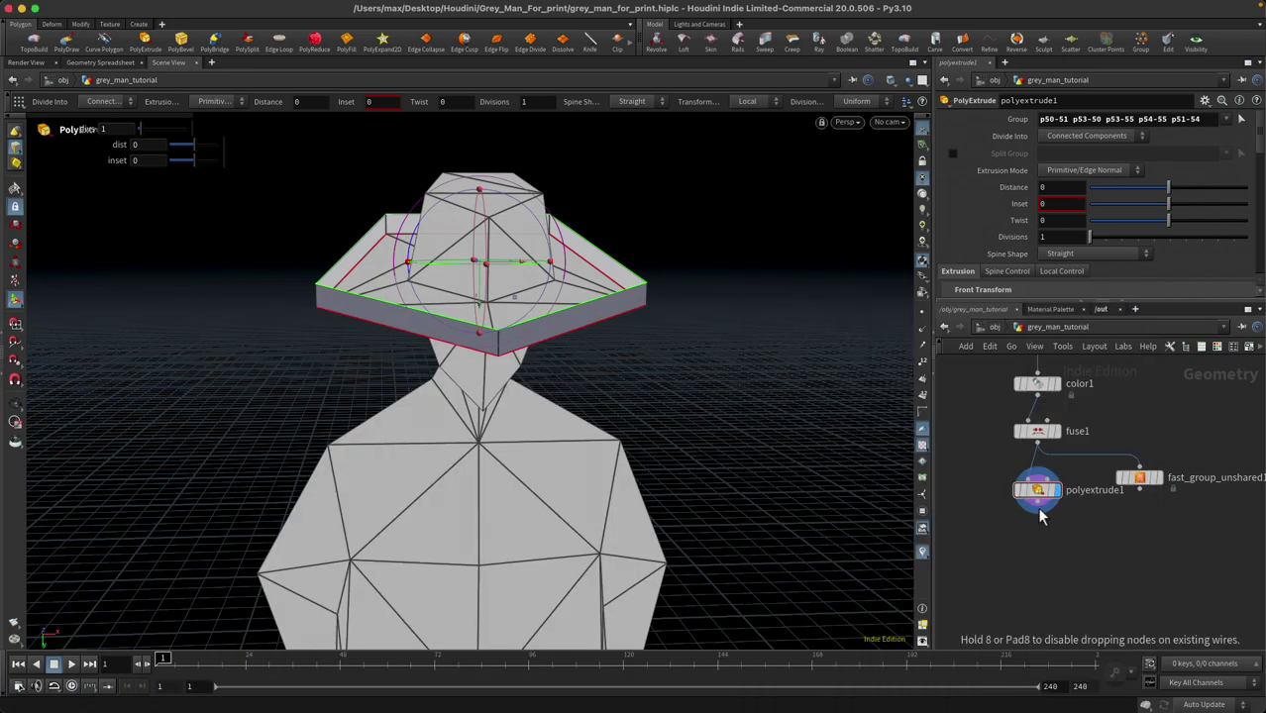
pyautogui.click(1038, 549)
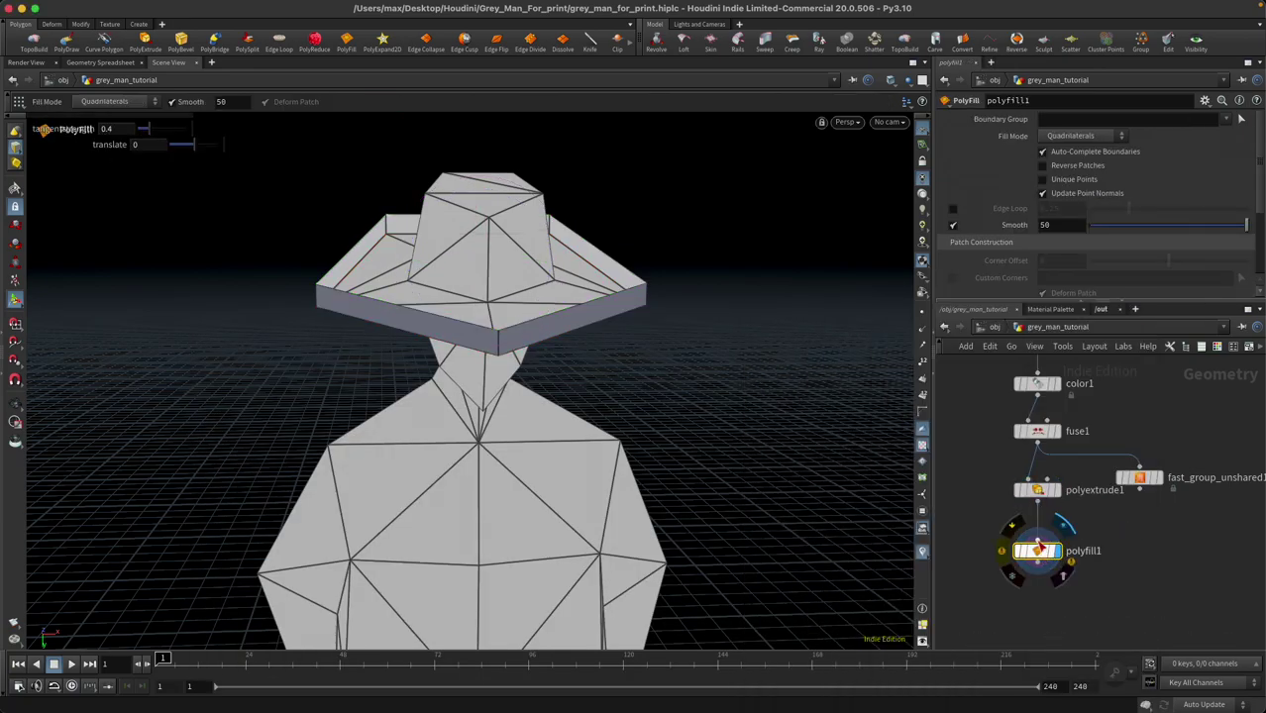
# Set polyfill1's boundary group to the open upper edge loop of the extruded hat brim
pyautogui.click(1241, 119)
pyautogui.click(586, 305)
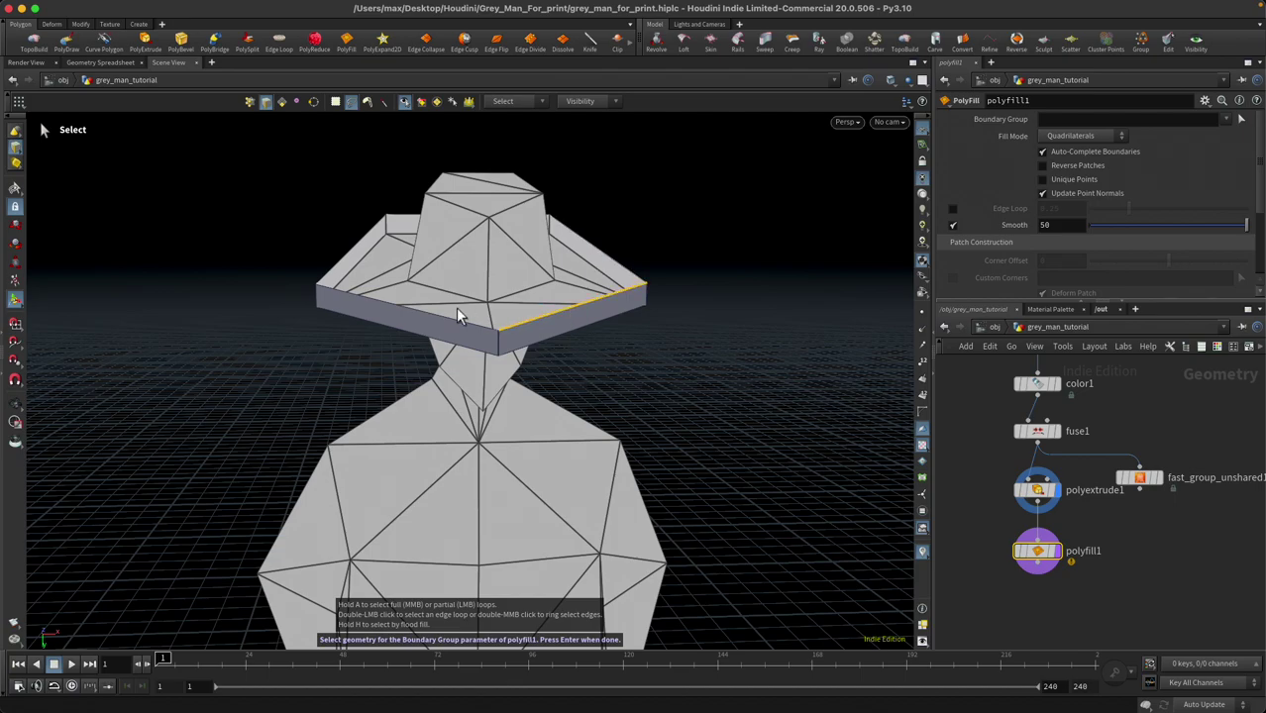
pyautogui.keyDown('shift'); pyautogui.click(435, 315); pyautogui.keyUp('shift')
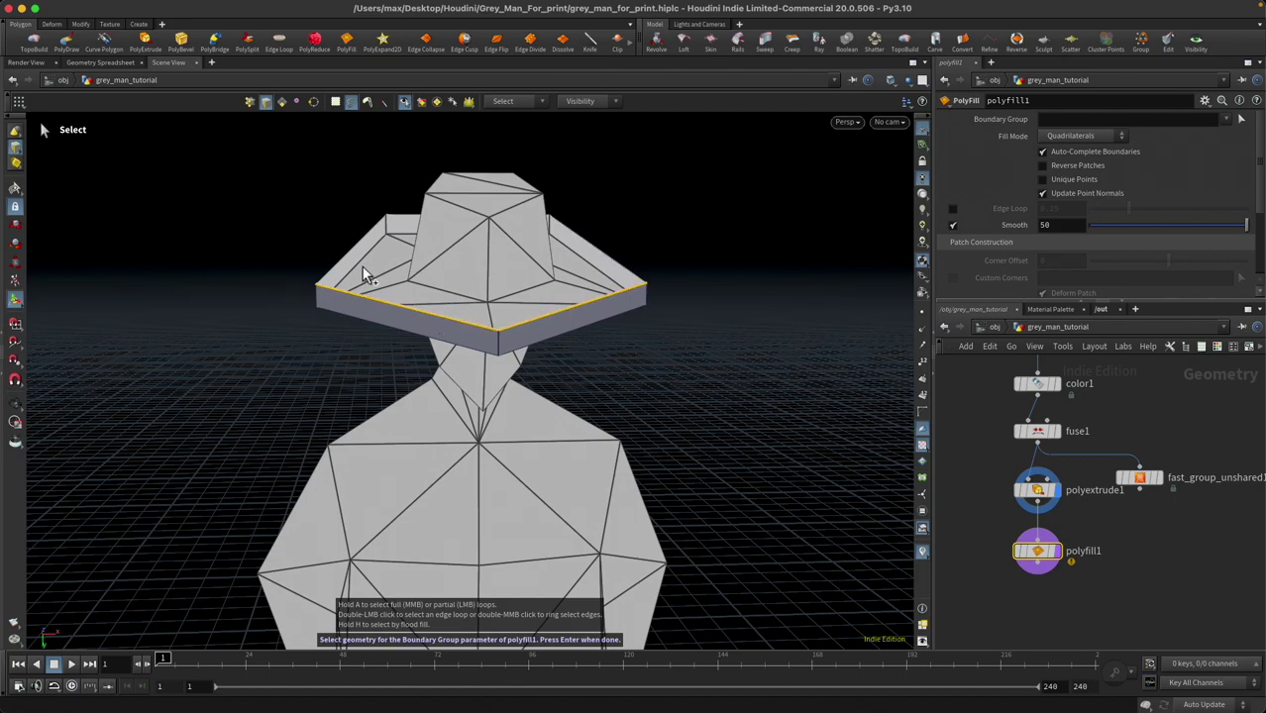
pyautogui.keyDown('shift'); pyautogui.click(411, 216); pyautogui.keyUp('shift')
pyautogui.keyDown('shift'); pyautogui.click(591, 247); pyautogui.keyUp('shift')
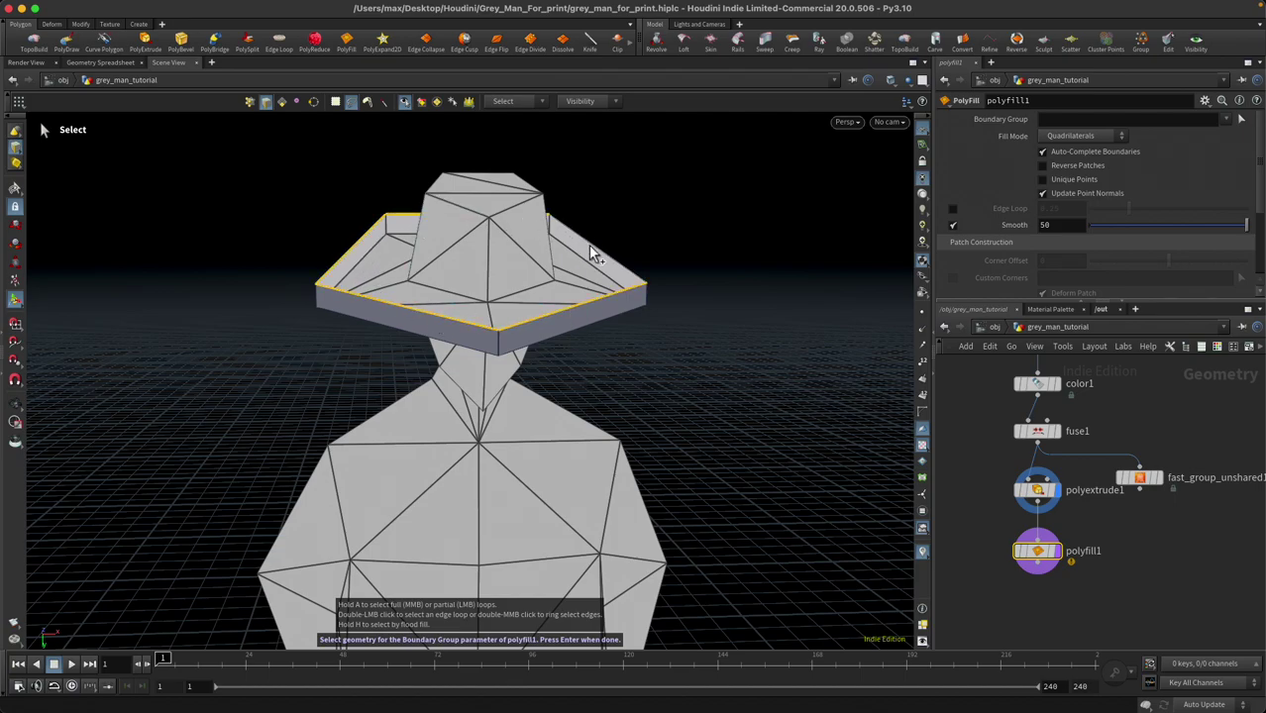
pyautogui.keyDown('alt'); pyautogui.moveTo(262, 213); pyautogui.dragTo(238, 249); pyautogui.keyUp('alt')
pyautogui.press('Return')
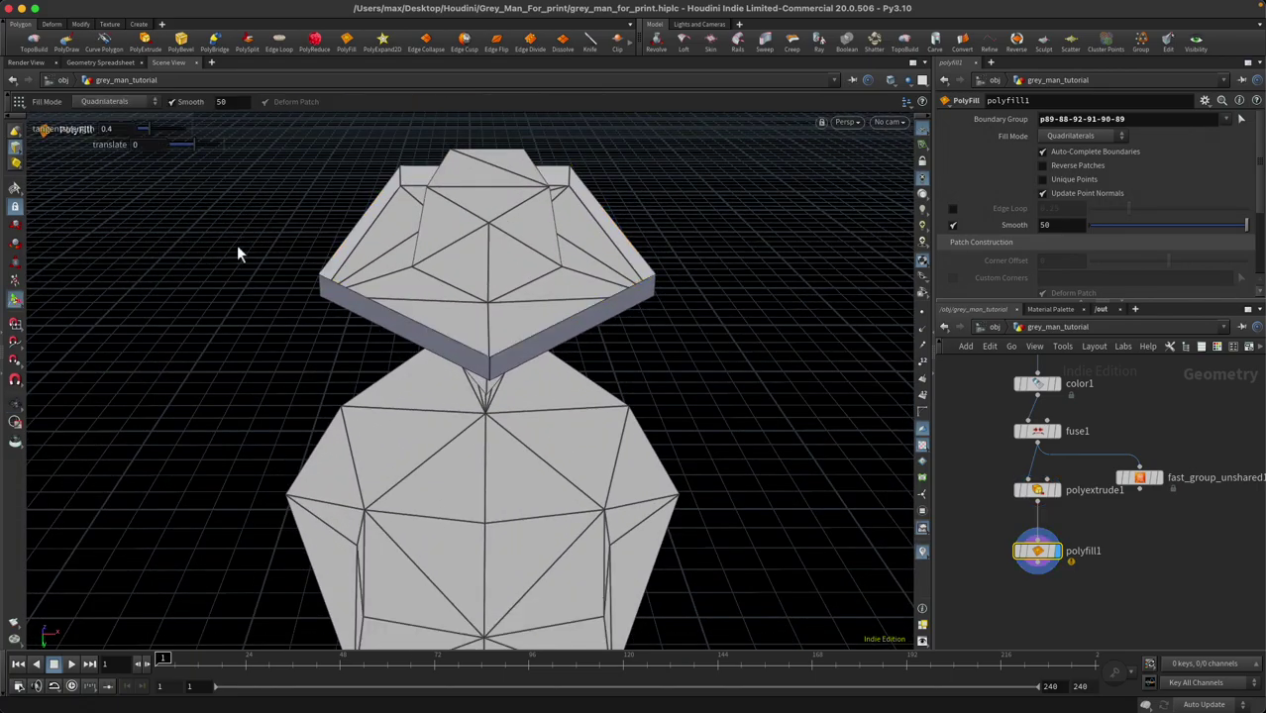
# Set the PolyFill fill mode to Triangles and check the closed brim top
pyautogui.click(1069, 137)
pyautogui.click(1066, 162)
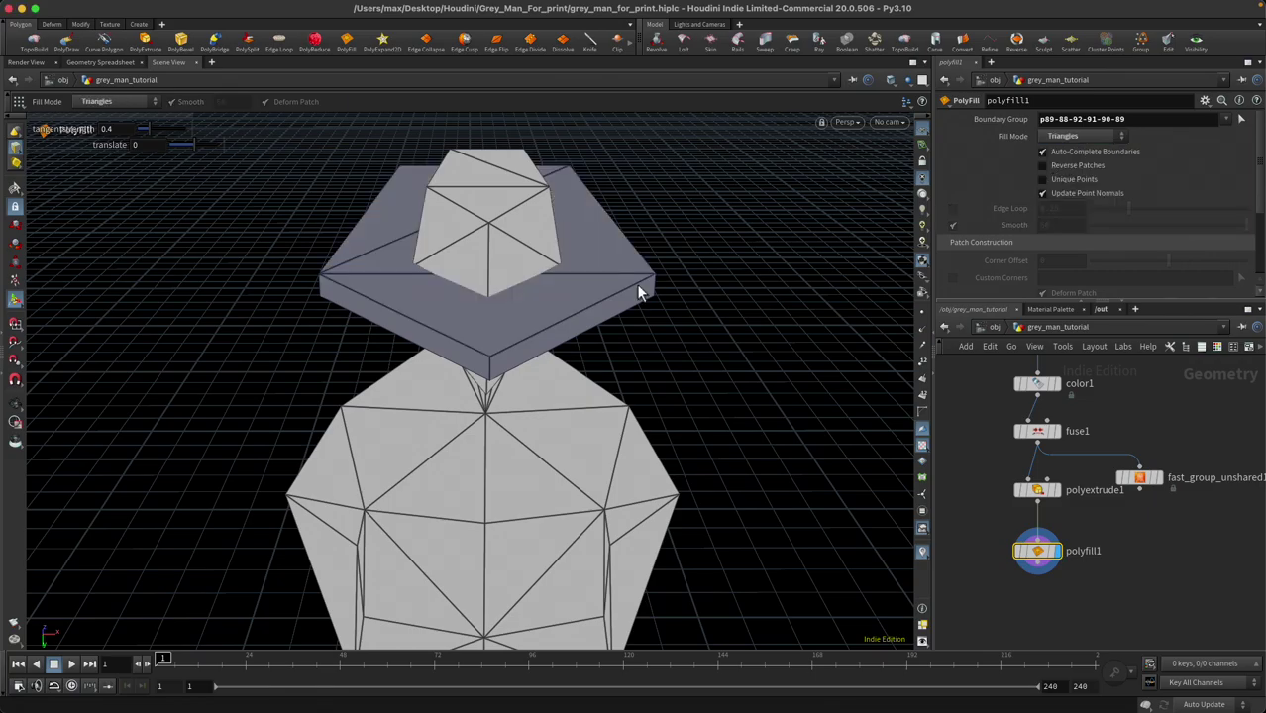
pyautogui.press('space')
pyautogui.moveTo(667, 294); pyautogui.dragTo(680, 252)
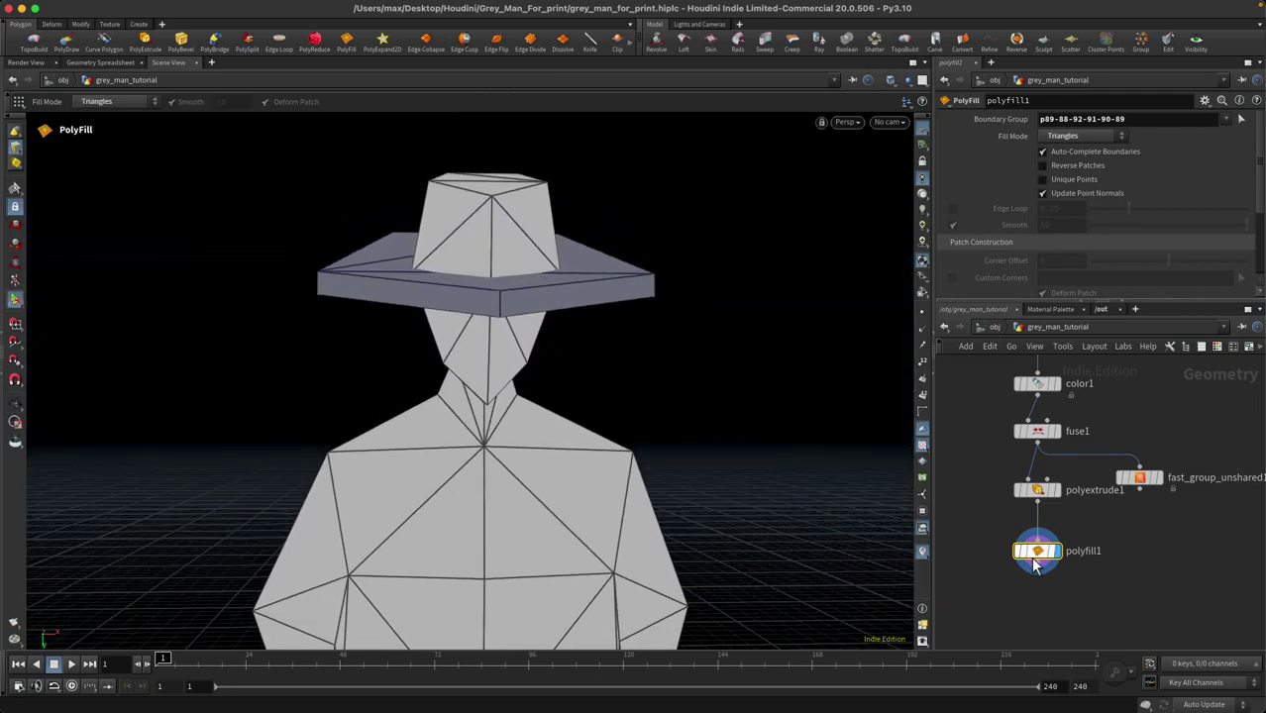
pyautogui.press('space')
pyautogui.moveTo(652, 352); pyautogui.dragTo(688, 382)
# Add a Reverse node below polyfill1, connected to its output
pyautogui.click(1098, 601)
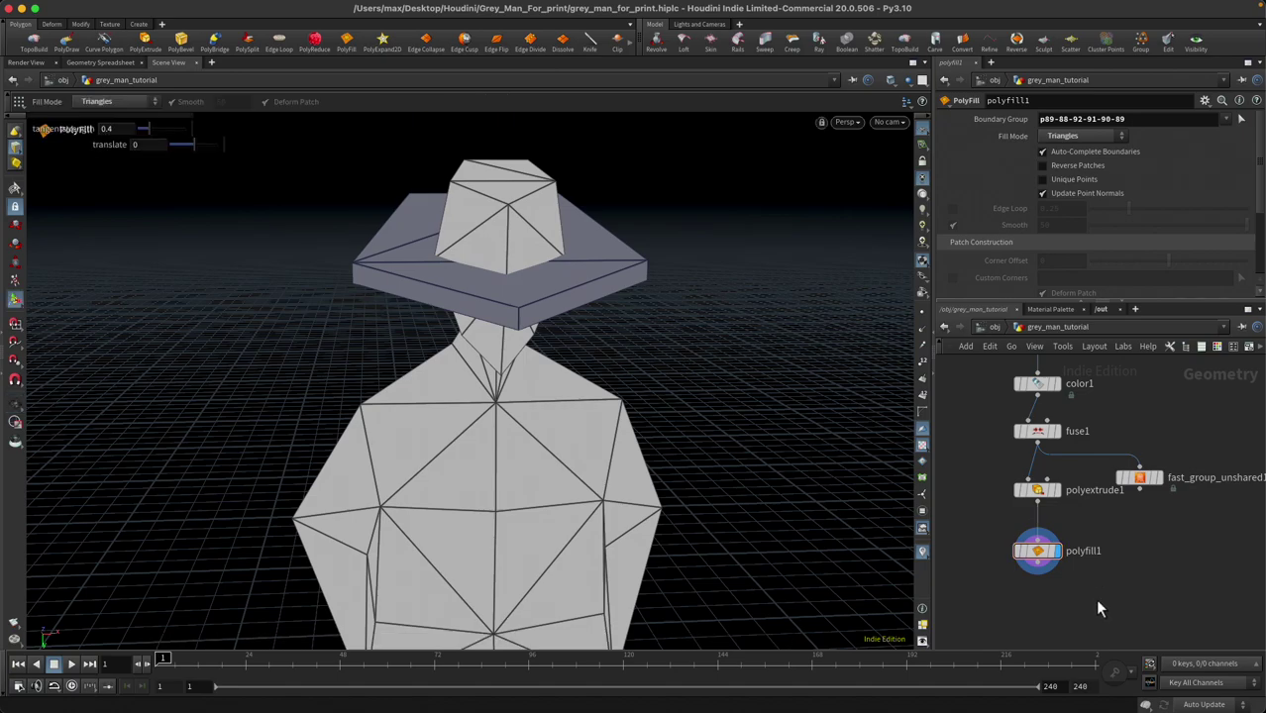
pyautogui.moveTo(1069, 601); pyautogui.dragTo(1081, 503, button='middle')
pyautogui.press('Tab')
pyautogui.write('reve')
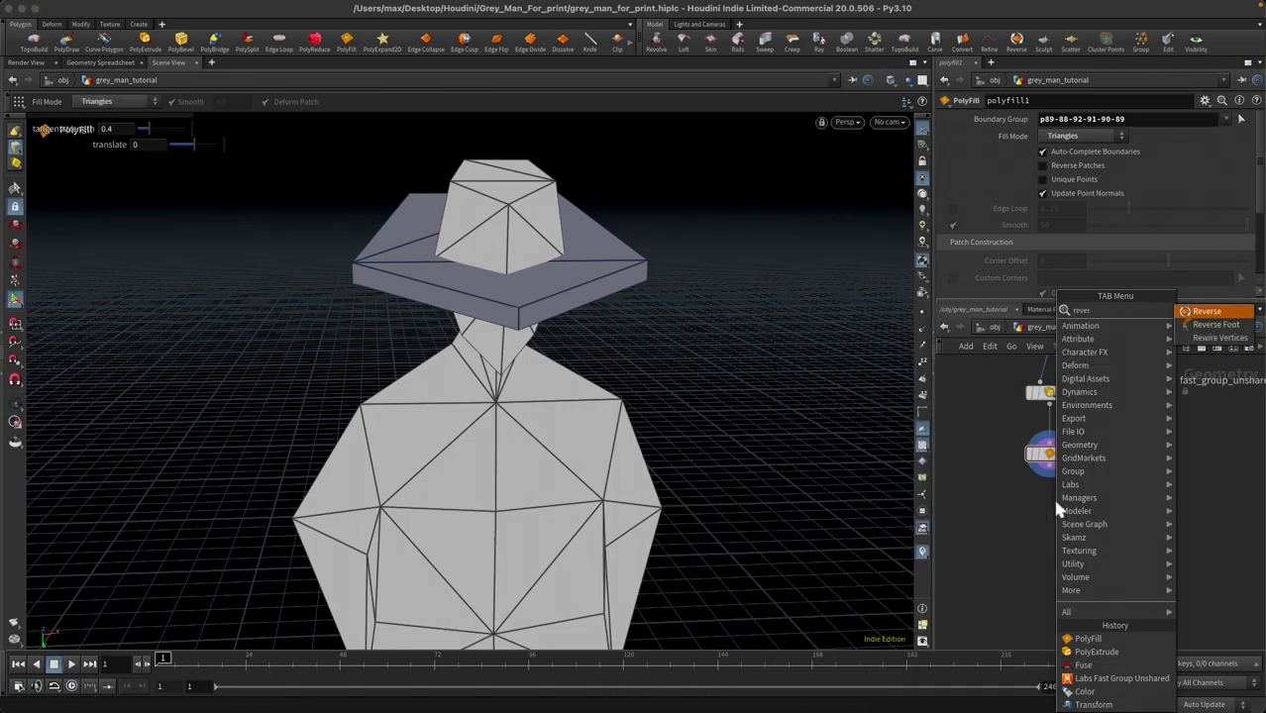
pyautogui.press('Return')
pyautogui.click(1055, 500)
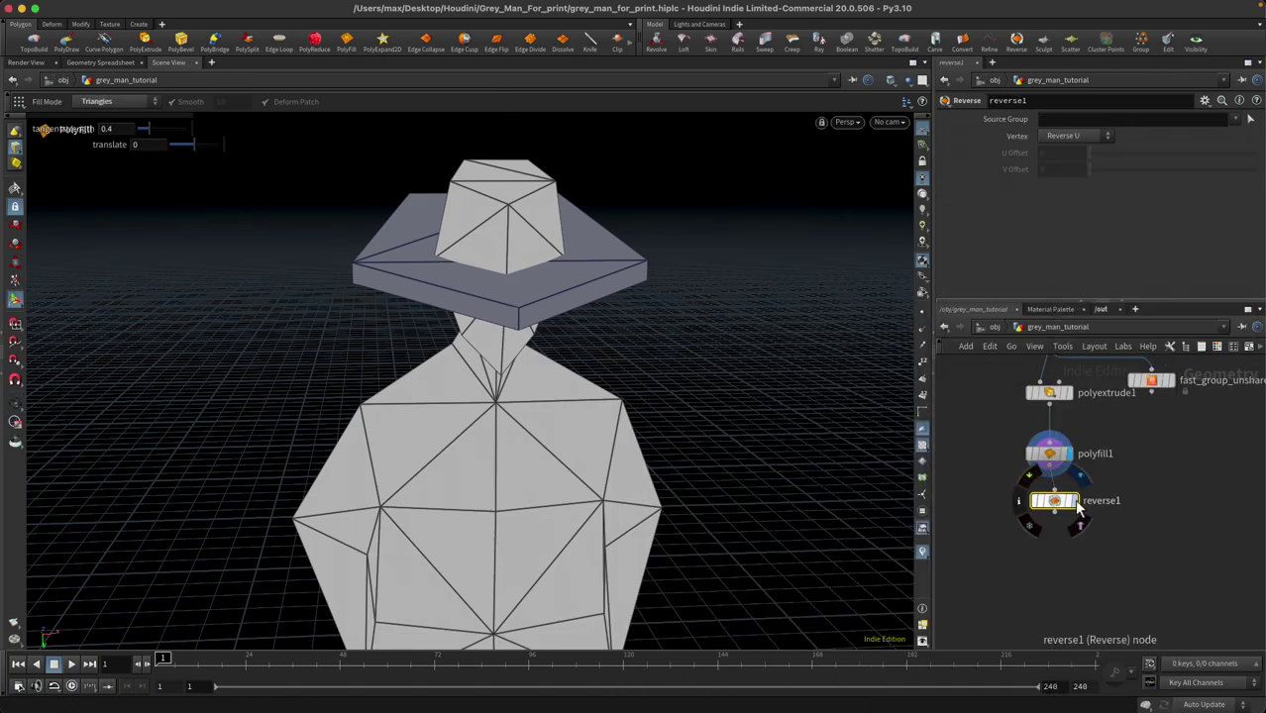
# Limit reverse1's source group to the dark, flipped top and side faces of the hat brim
pyautogui.click(1251, 118)
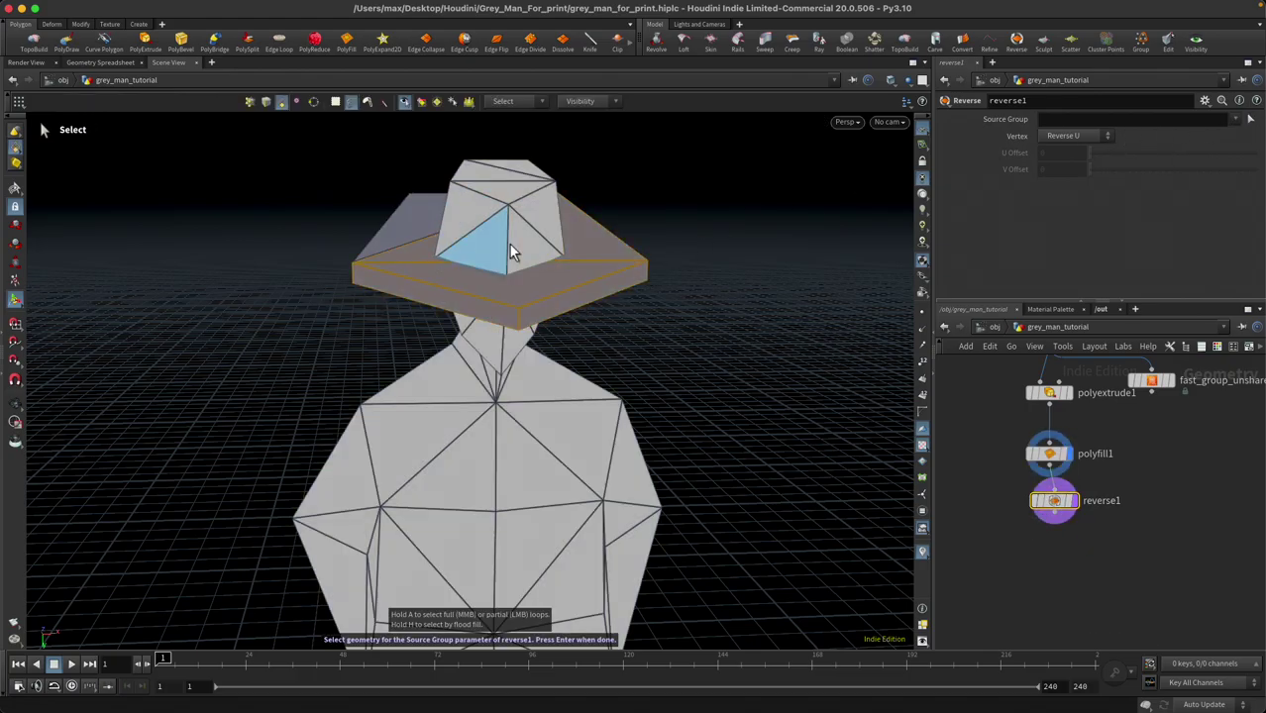
pyautogui.keyDown('alt'); pyautogui.moveTo(438, 214); pyautogui.dragTo(734, 257); pyautogui.keyUp('alt')
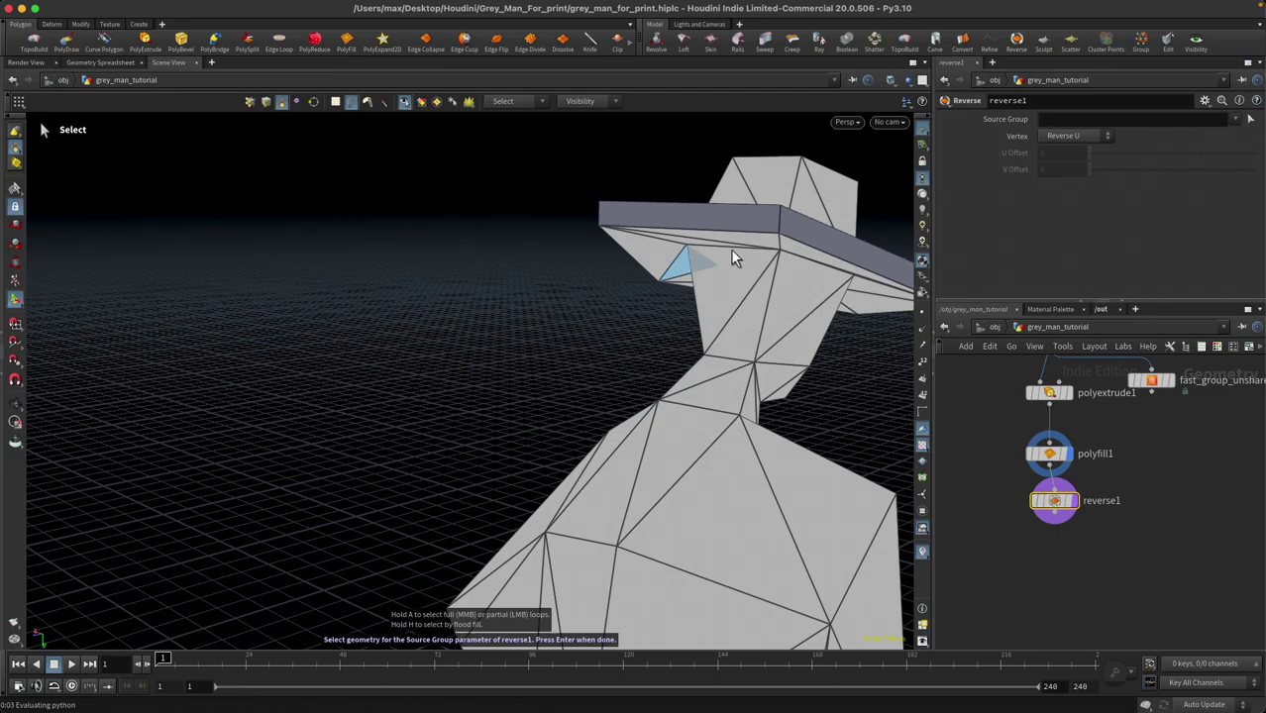
pyautogui.click(678, 218)
pyautogui.keyDown('alt'); pyautogui.moveTo(679, 218); pyautogui.dragTo(753, 283); pyautogui.keyUp('alt')
pyautogui.press('Return')
# Rewire the Labs Fast Group Unshared node to reverse1's output and display it to check the brim for unshared points
pyautogui.moveTo(1131, 385); pyautogui.dragTo(1169, 549)
pyautogui.click(1188, 557)
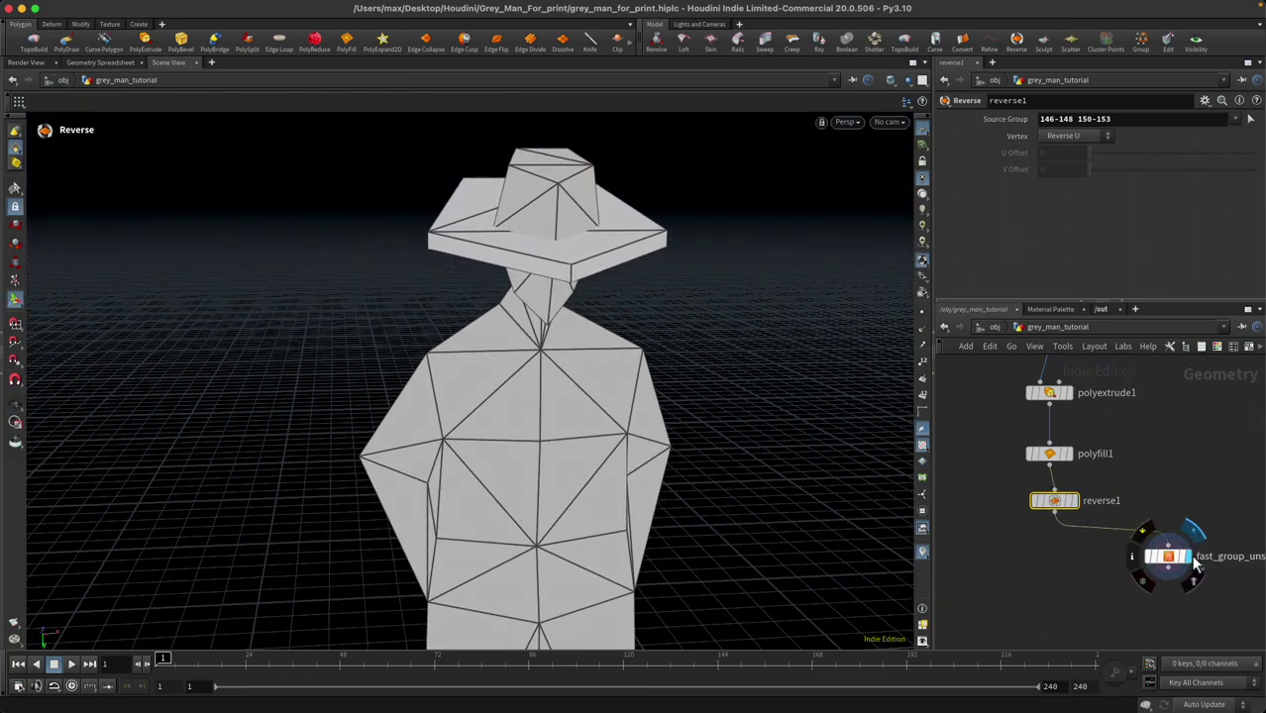
pyautogui.keyDown('alt'); pyautogui.moveTo(633, 308); pyautogui.dragTo(558, 286); pyautogui.keyUp('alt')
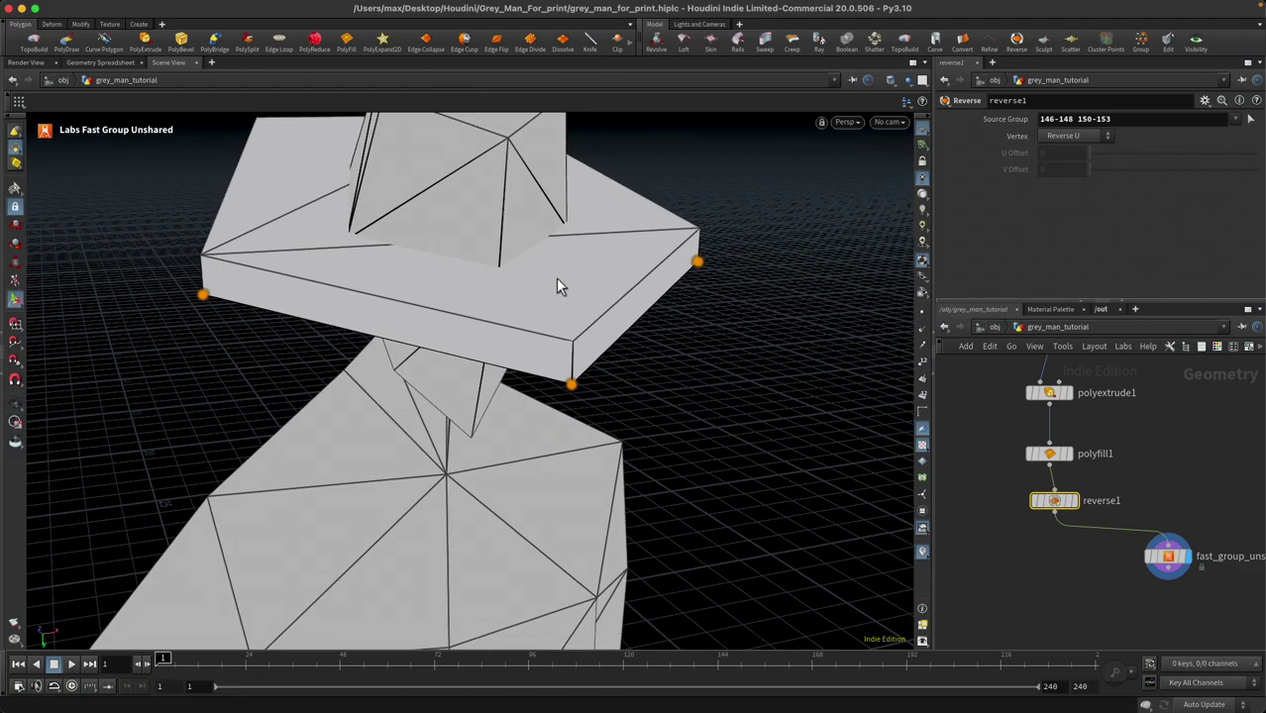
pyautogui.keyDown('alt'); pyautogui.moveTo(402, 243); pyautogui.dragTo(513, 329); pyautogui.keyUp('alt')
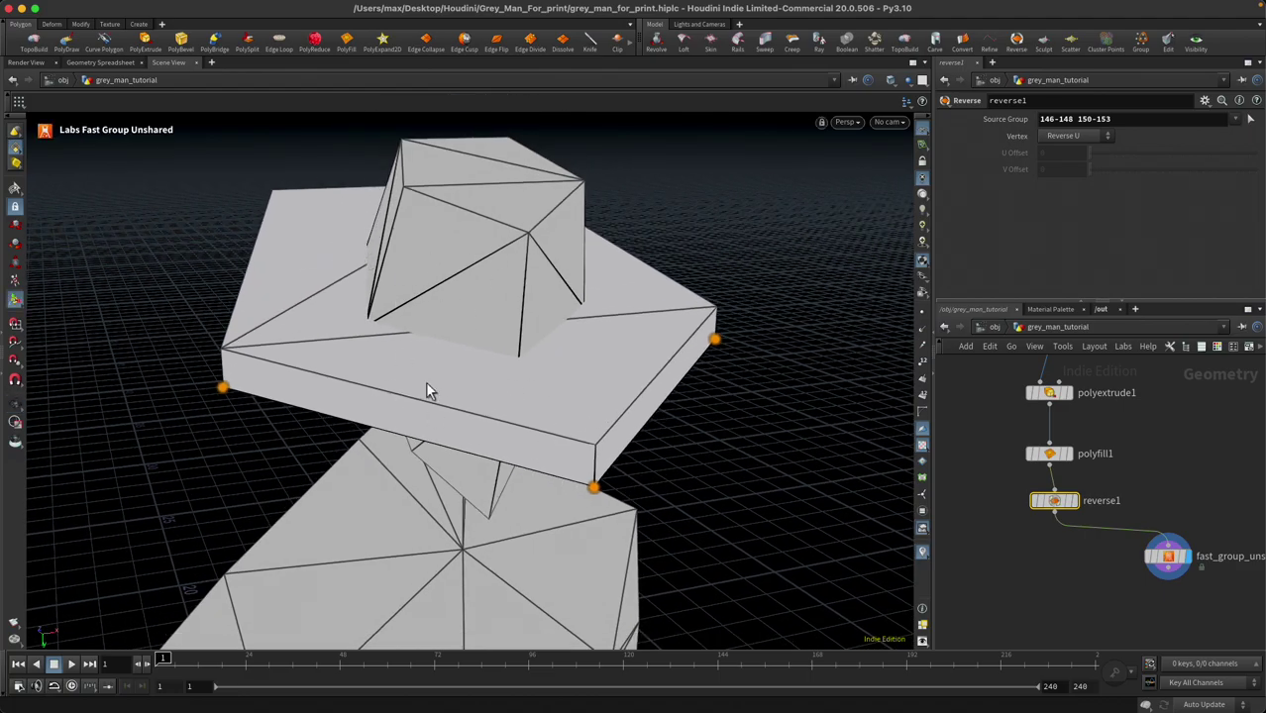
pyautogui.keyDown('alt'); pyautogui.moveTo(427, 390); pyautogui.dragTo(604, 344); pyautogui.keyUp('alt')
# Move the Fast Group Unshared node further aside in the network and save the scene file
pyautogui.moveTo(1170, 562); pyautogui.dragTo(1196, 559)
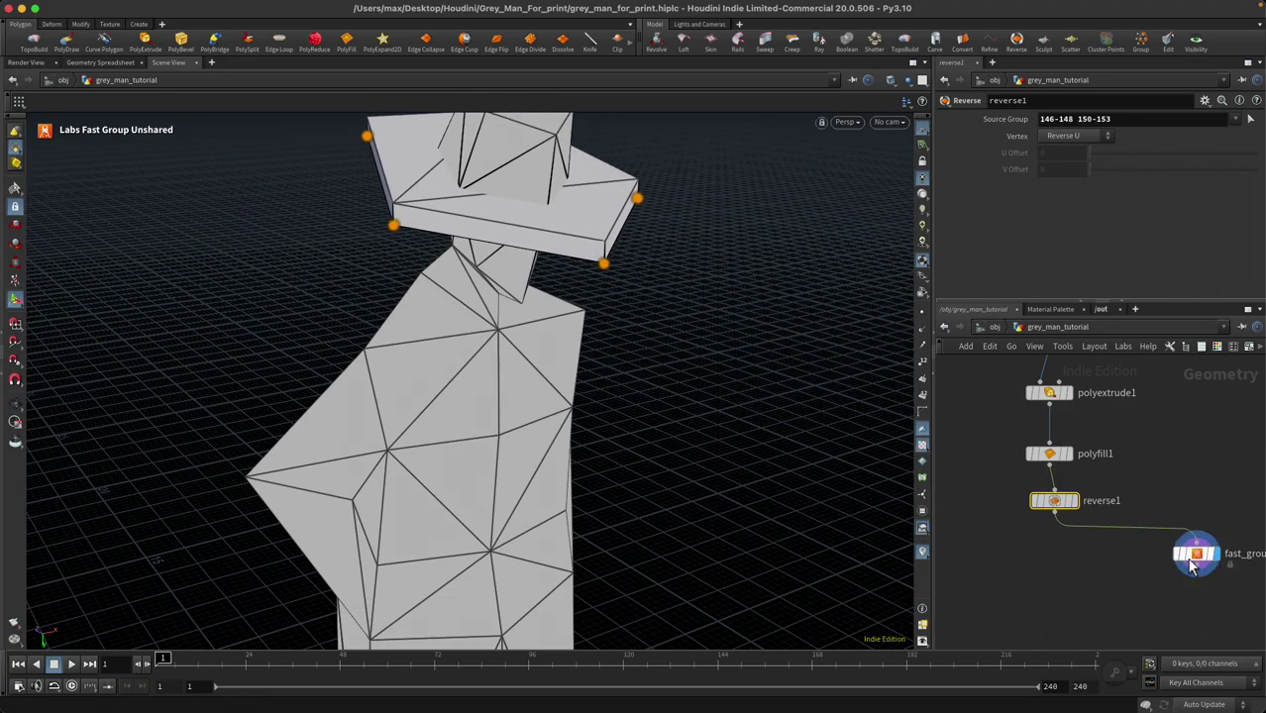
pyautogui.click(1093, 576)
pyautogui.press('super+s')
# Add a Split node below reverse1, connect it to reverse1's output and display it
pyautogui.moveTo(1062, 561); pyautogui.dragTo(1059, 526, button='middle')
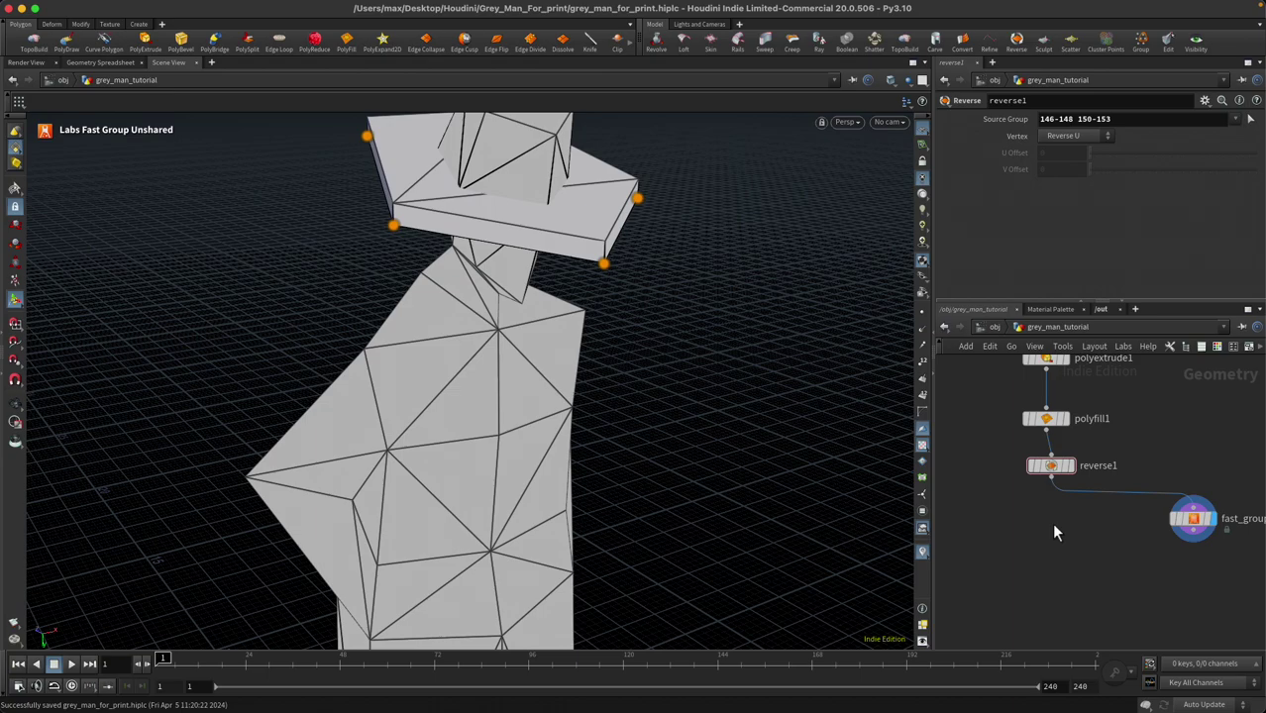
pyautogui.press('Tab')
pyautogui.press('Escape')
pyautogui.press('Tab')
pyautogui.write('split')
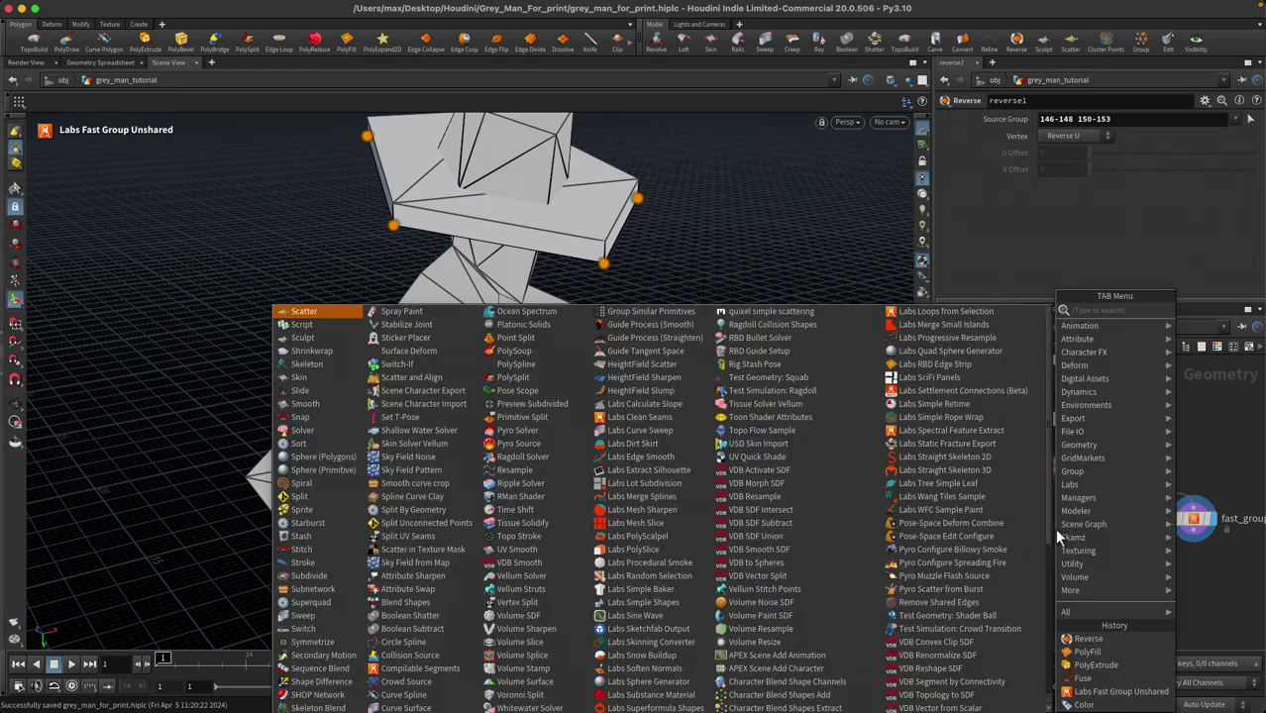
pyautogui.press('Return')
pyautogui.click(1059, 527)
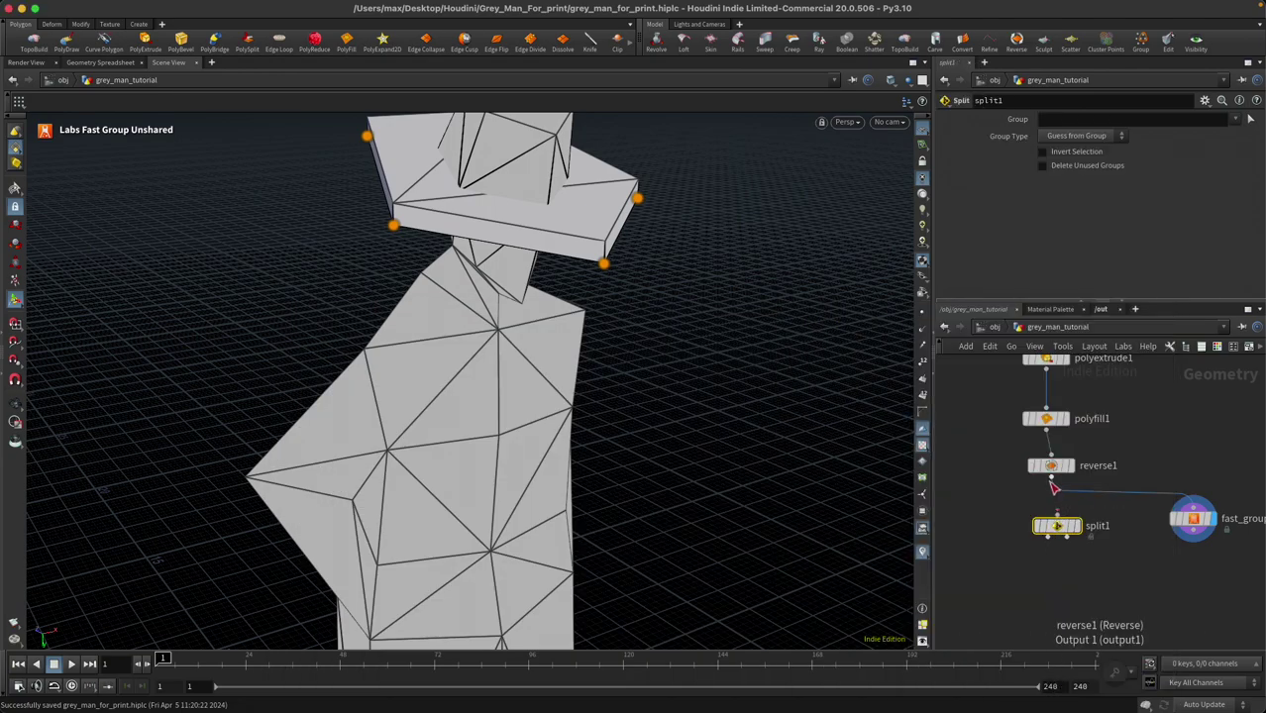
pyautogui.moveTo(1051, 479); pyautogui.dragTo(1058, 522)
pyautogui.click(1076, 526)
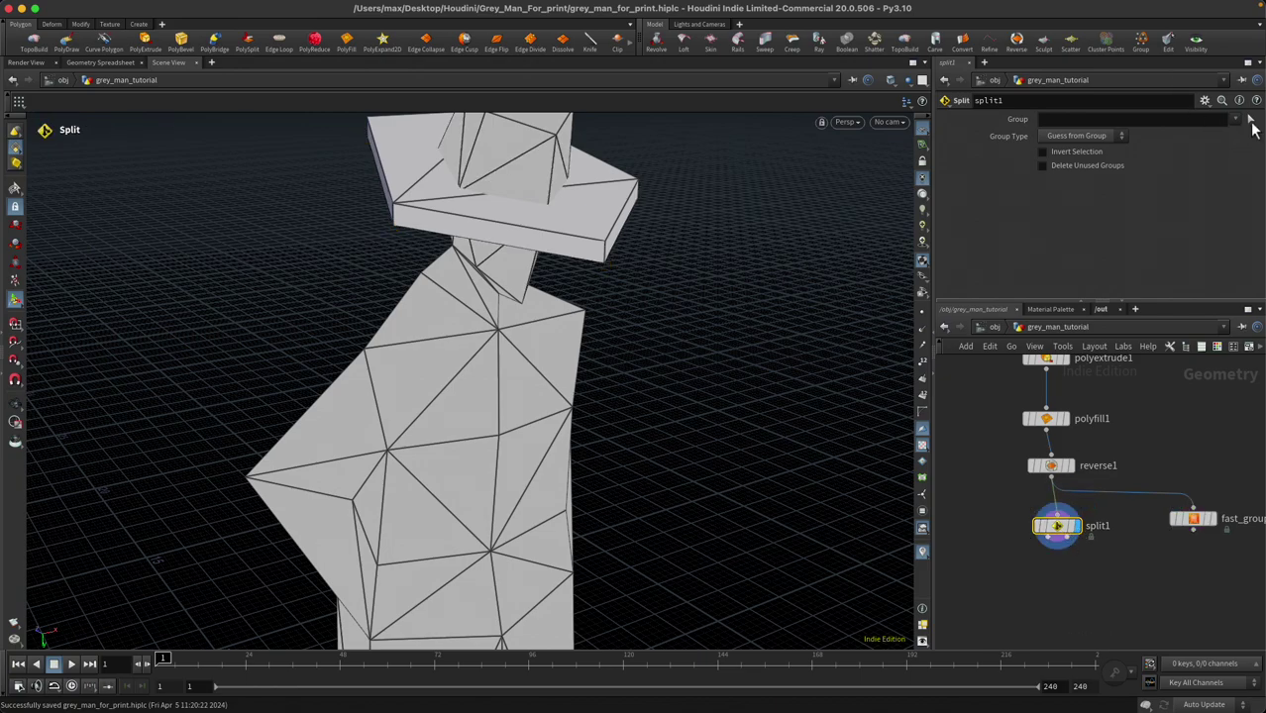
# Start picking split1's group by selecting the hat brim's top faces and all its outer side faces
pyautogui.click(1250, 119)
pyautogui.click(590, 223)
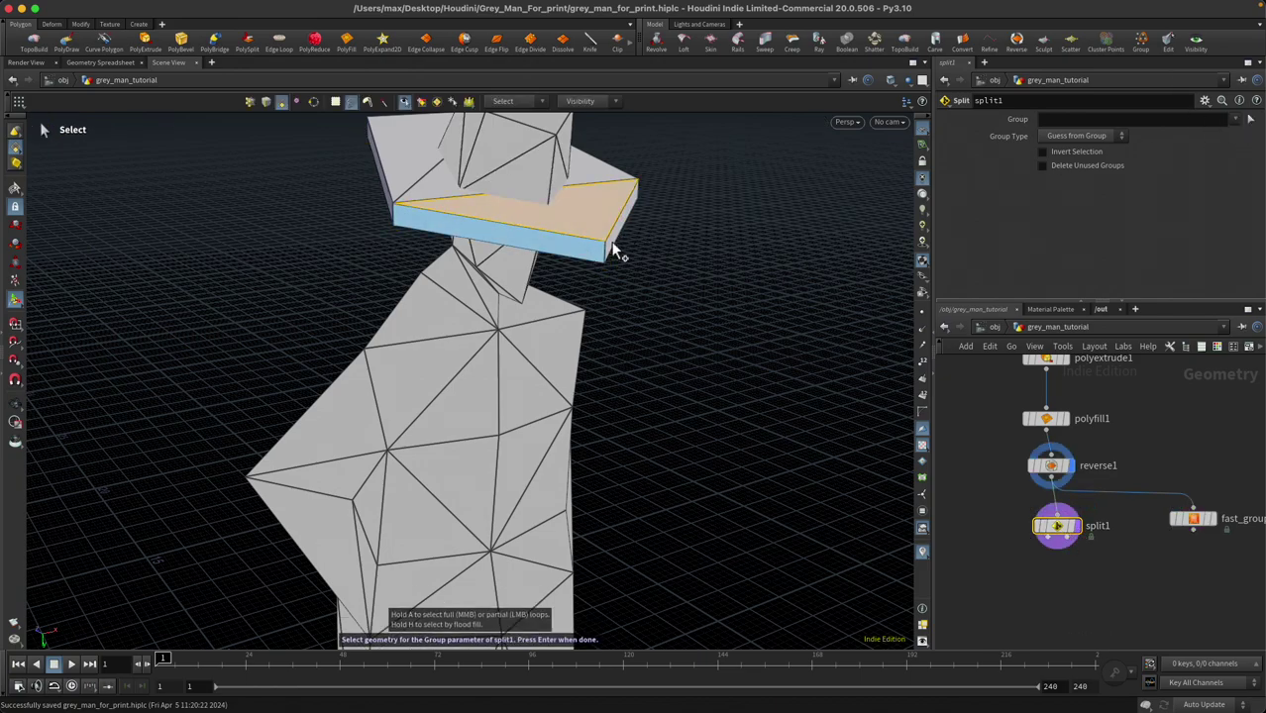
pyautogui.keyDown('shift'); pyautogui.click(598, 187); pyautogui.keyUp('shift')
pyautogui.keyDown('shift'); pyautogui.click(595, 169); pyautogui.keyUp('shift')
pyautogui.keyDown('shift'); pyautogui.click(411, 141); pyautogui.keyUp('shift')
pyautogui.keyDown('shift'); pyautogui.click(444, 220); pyautogui.keyUp('shift')
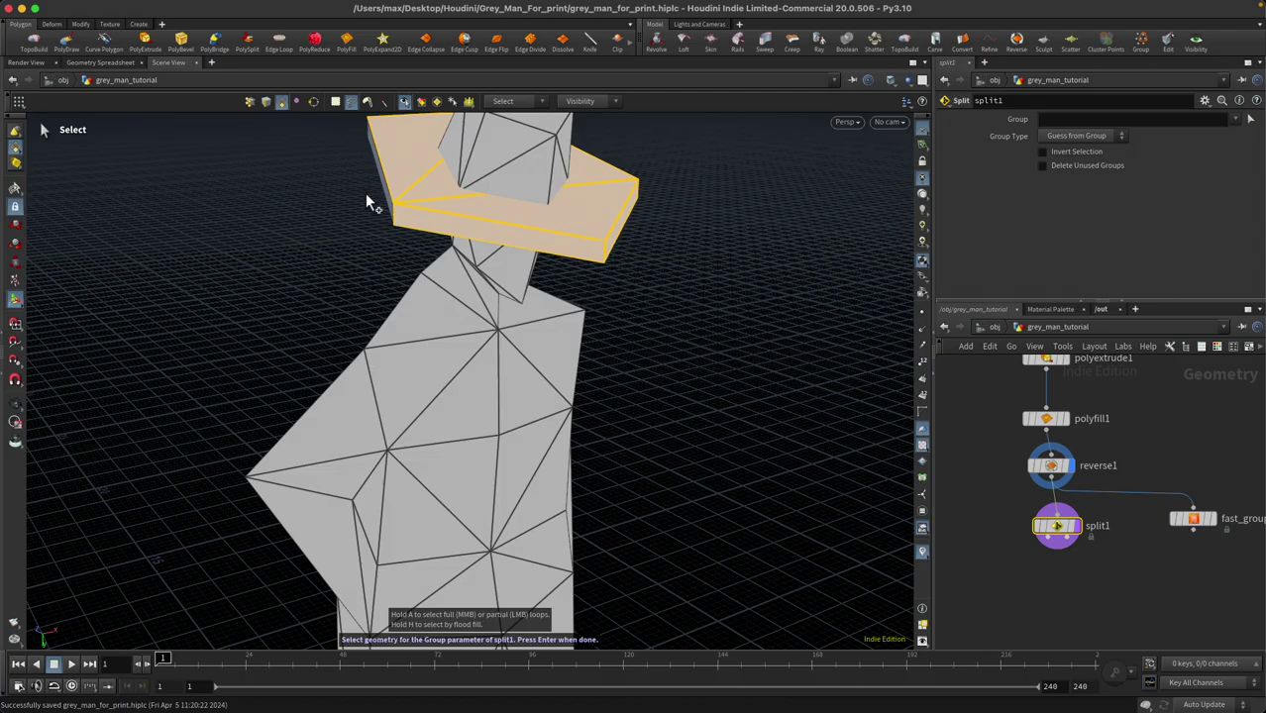
pyautogui.keyDown('shift'); pyautogui.click(392, 206); pyautogui.keyUp('shift')
pyautogui.keyDown('alt'); pyautogui.moveTo(394, 208); pyautogui.dragTo(681, 265); pyautogui.keyUp('alt')
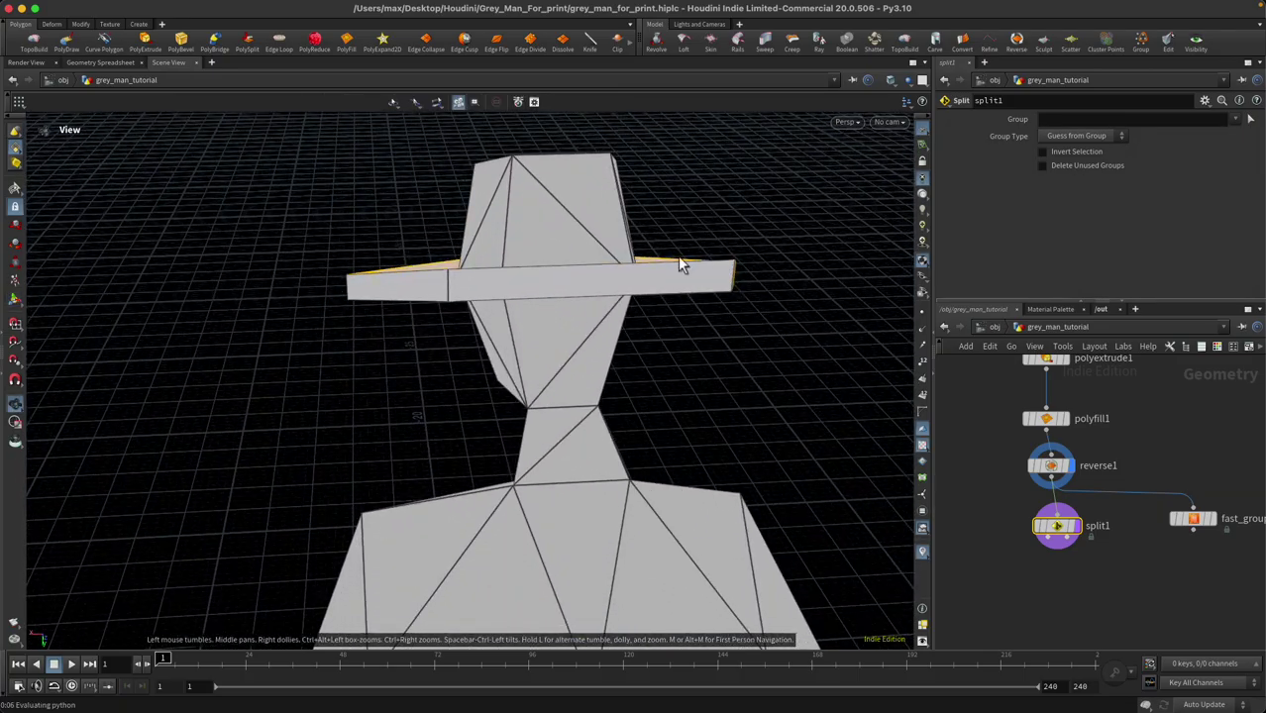
pyautogui.keyDown('shift'); pyautogui.click(662, 278); pyautogui.keyUp('shift')
pyautogui.keyDown('shift'); pyautogui.click(418, 282); pyautogui.keyUp('shift')
pyautogui.keyDown('alt'); pyautogui.moveTo(418, 282); pyautogui.dragTo(438, 153); pyautogui.keyUp('alt')
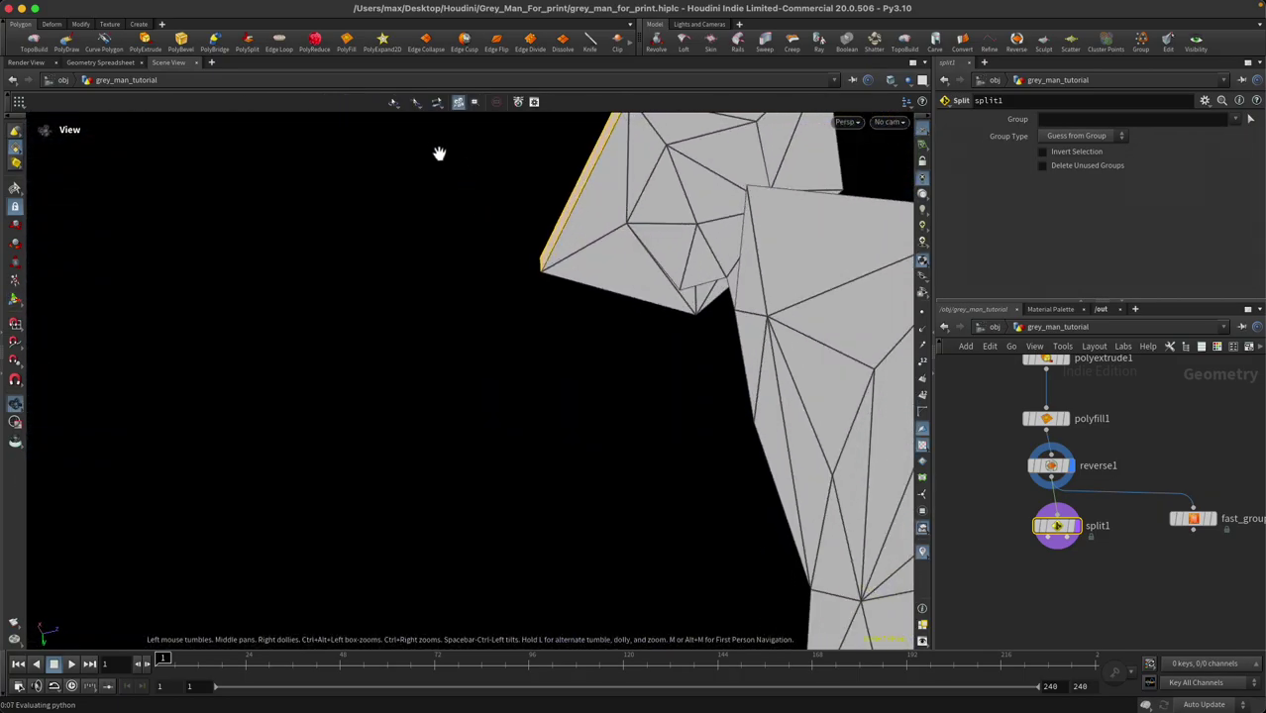
# Add the brim's underside faces to the selection and apply it as split1's group to isolate the brim
pyautogui.keyDown('shift'); pyautogui.click(609, 198); pyautogui.keyUp('shift')
pyautogui.moveTo(651, 278)
pyautogui.keyDown('alt'); pyautogui.mouseDown()
pyautogui.moveTo(475, 254)
pyautogui.moveTo(294, 263)
pyautogui.moveTo(640, 264)
pyautogui.mouseUp(); pyautogui.keyUp('alt')
pyautogui.keyDown('shift'); pyautogui.click(603, 263); pyautogui.keyUp('shift')
pyautogui.keyDown('shift'); pyautogui.click(566, 243); pyautogui.keyUp('shift')
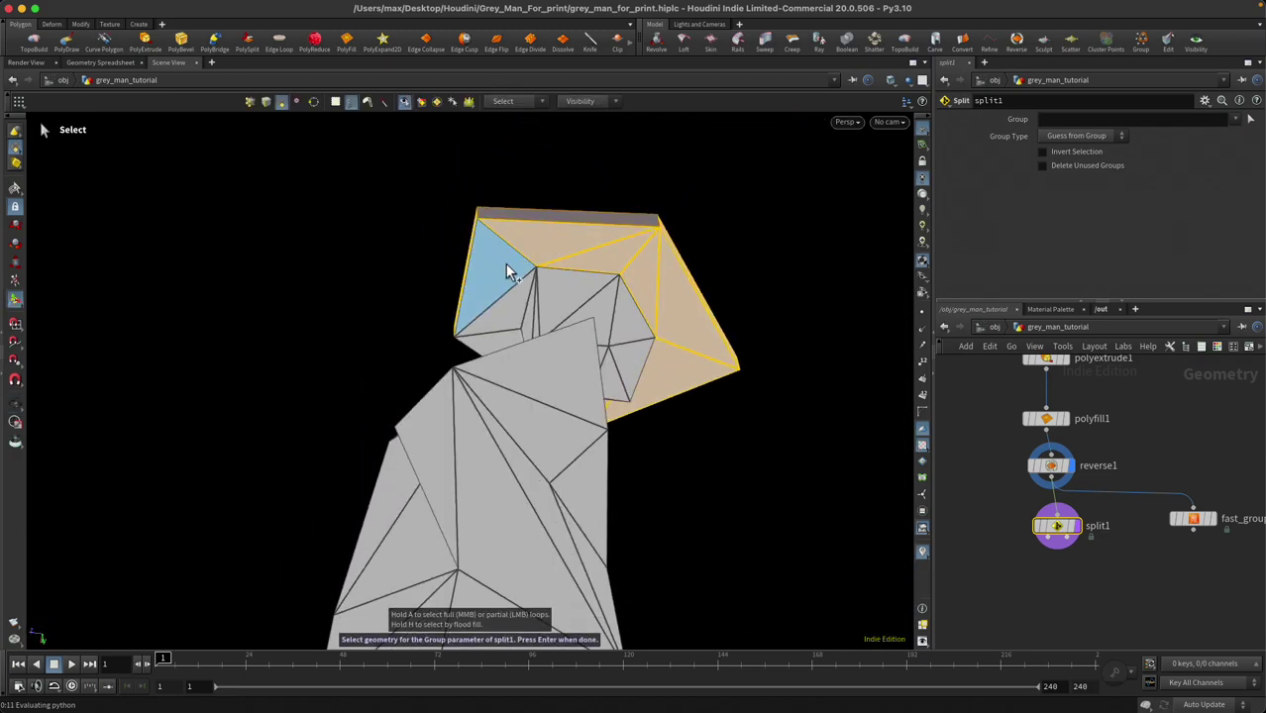
pyautogui.keyDown('shift'); pyautogui.click(505, 265); pyautogui.keyUp('shift')
pyautogui.keyDown('alt'); pyautogui.moveTo(446, 323); pyautogui.dragTo(690, 340); pyautogui.keyUp('alt')
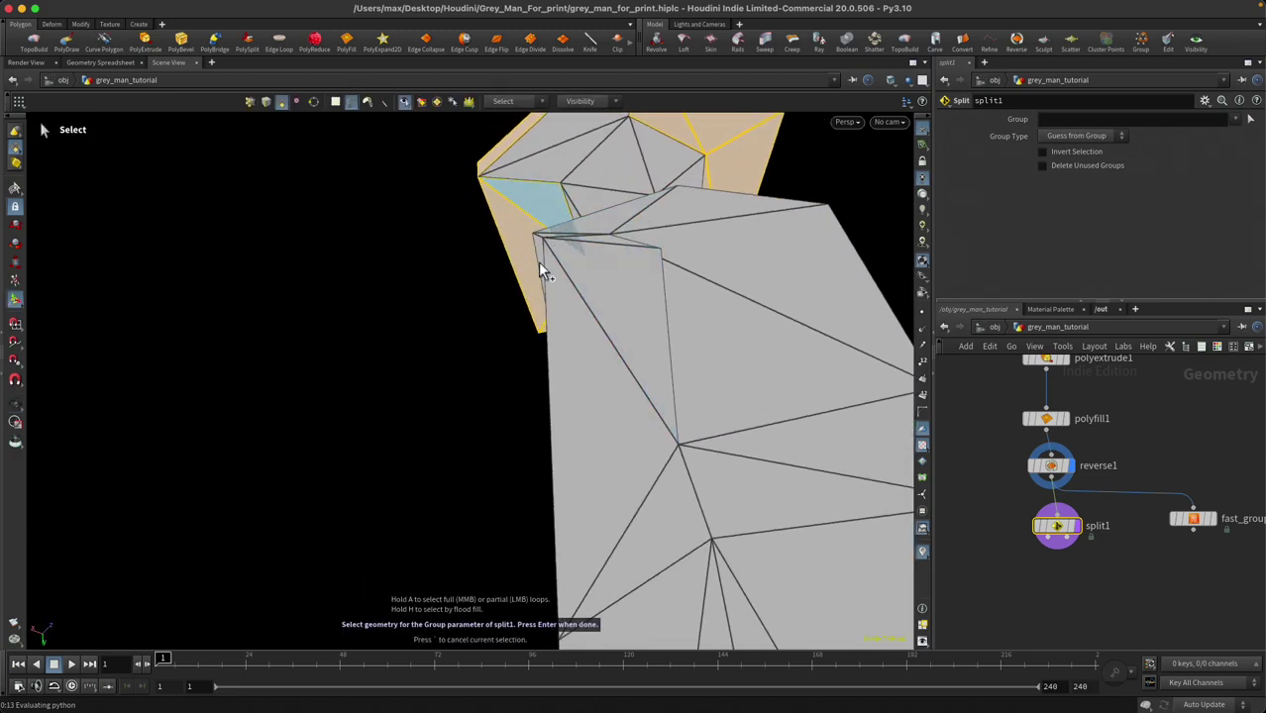
pyautogui.keyDown('shift'); pyautogui.click(507, 377); pyautogui.keyUp('shift')
pyautogui.hotkey('ctrl', 'z')
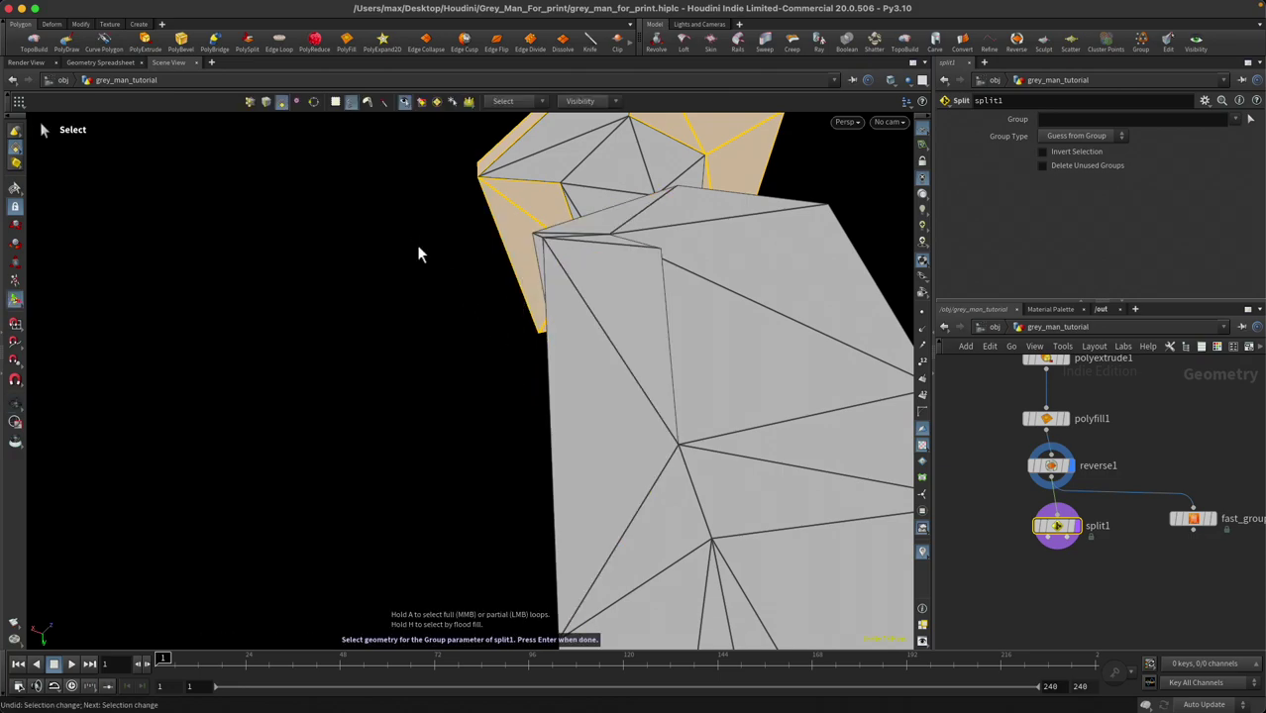
pyautogui.keyDown('alt'); pyautogui.moveTo(424, 240); pyautogui.dragTo(494, 295); pyautogui.keyUp('alt')
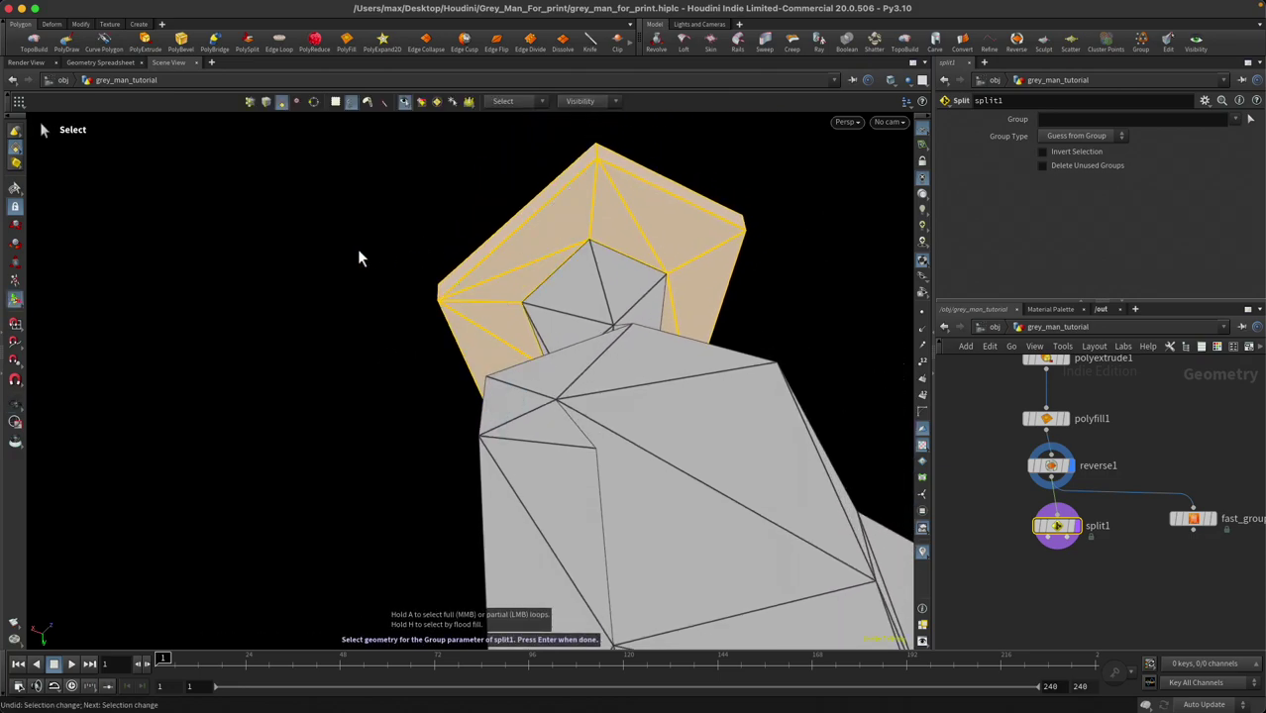
pyautogui.keyDown('alt'); pyautogui.moveTo(359, 254); pyautogui.dragTo(704, 365); pyautogui.keyUp('alt')
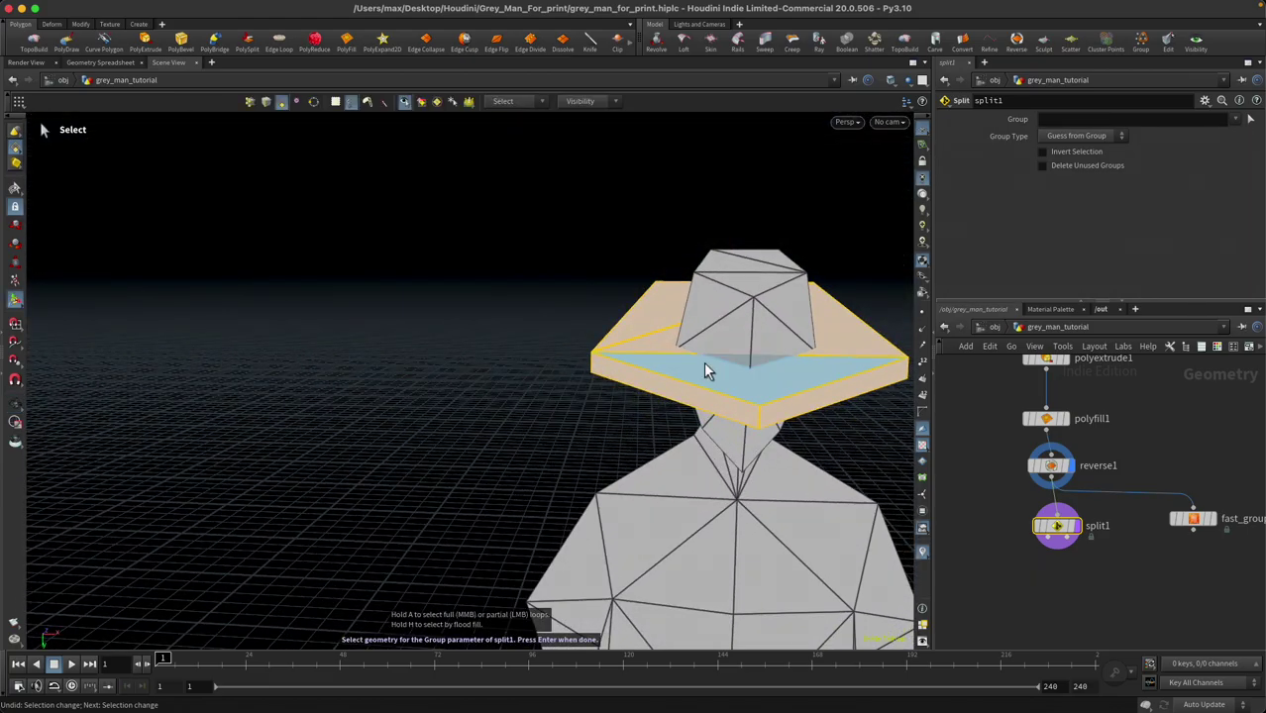
pyautogui.press('Return')
pyautogui.press('Escape')
pyautogui.moveTo(806, 418); pyautogui.dragTo(581, 395)
# Add a Boolean Union node below split1, connect both Split outputs to its two inputs and display it
pyautogui.moveTo(1069, 546); pyautogui.dragTo(1078, 441, button='middle')
pyautogui.moveTo(1063, 437); pyautogui.dragTo(1053, 525)
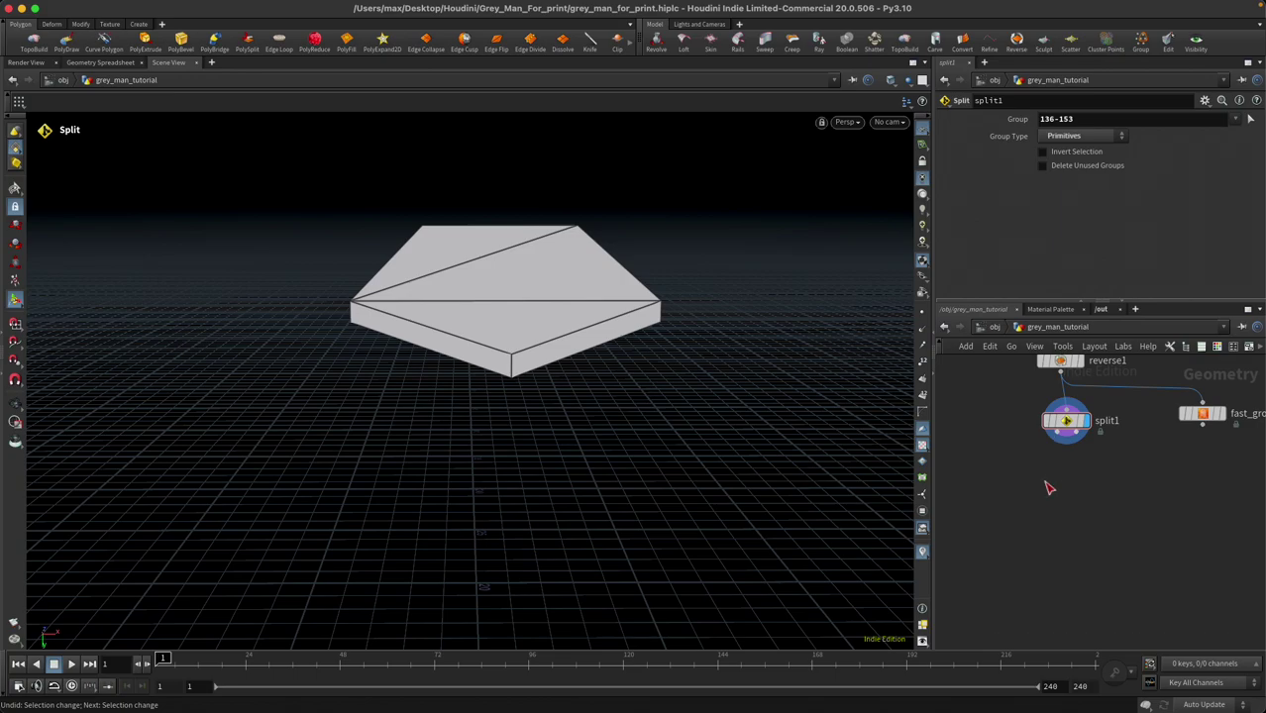
pyautogui.moveTo(1068, 437); pyautogui.dragTo(1105, 508)
pyautogui.press('Tab')
pyautogui.write('boolea')
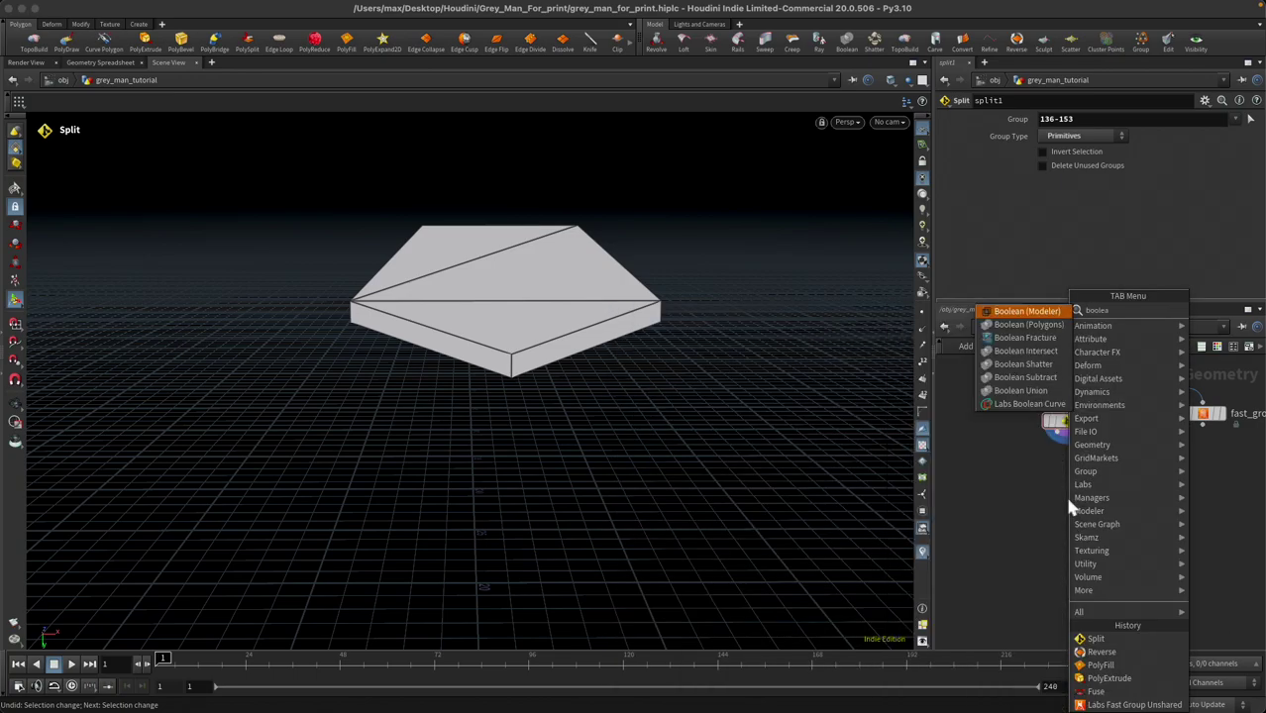
pyautogui.press('Down')
pyautogui.press('Down')
pyautogui.press('Down')
pyautogui.press('Down')
pyautogui.press('Down')
pyautogui.press('Down')
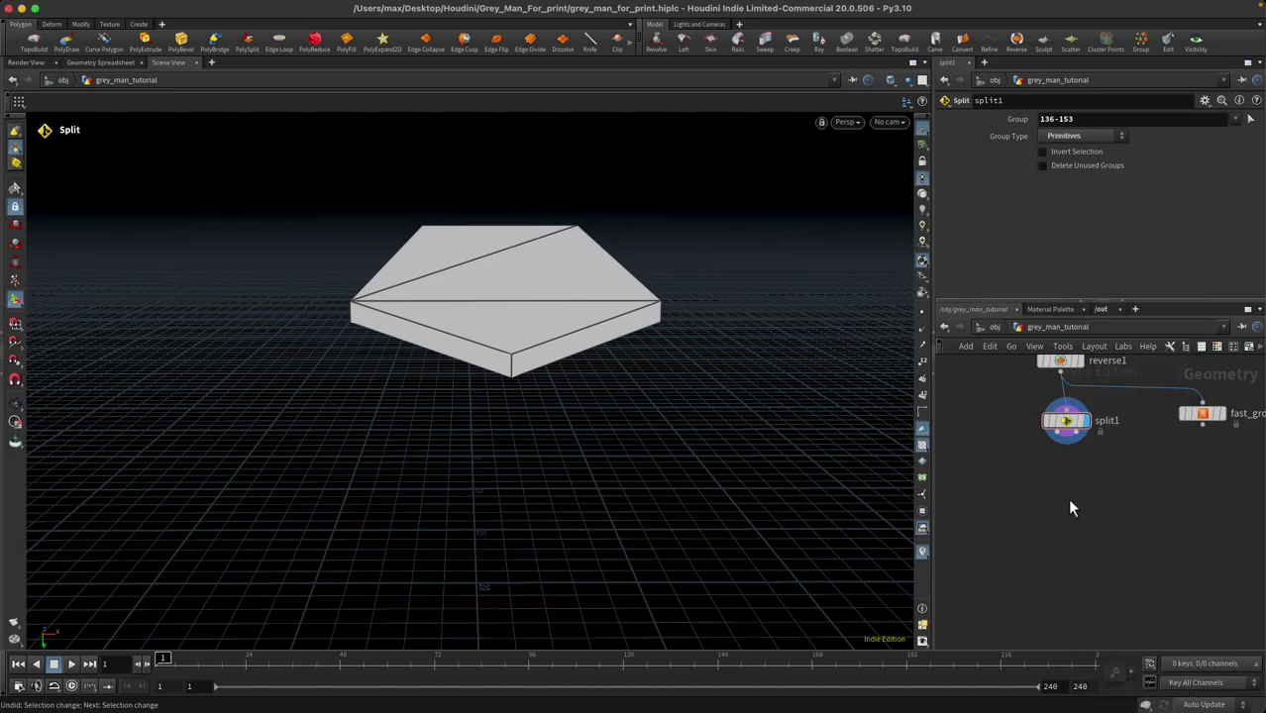
pyautogui.press('Return')
pyautogui.click(1070, 509)
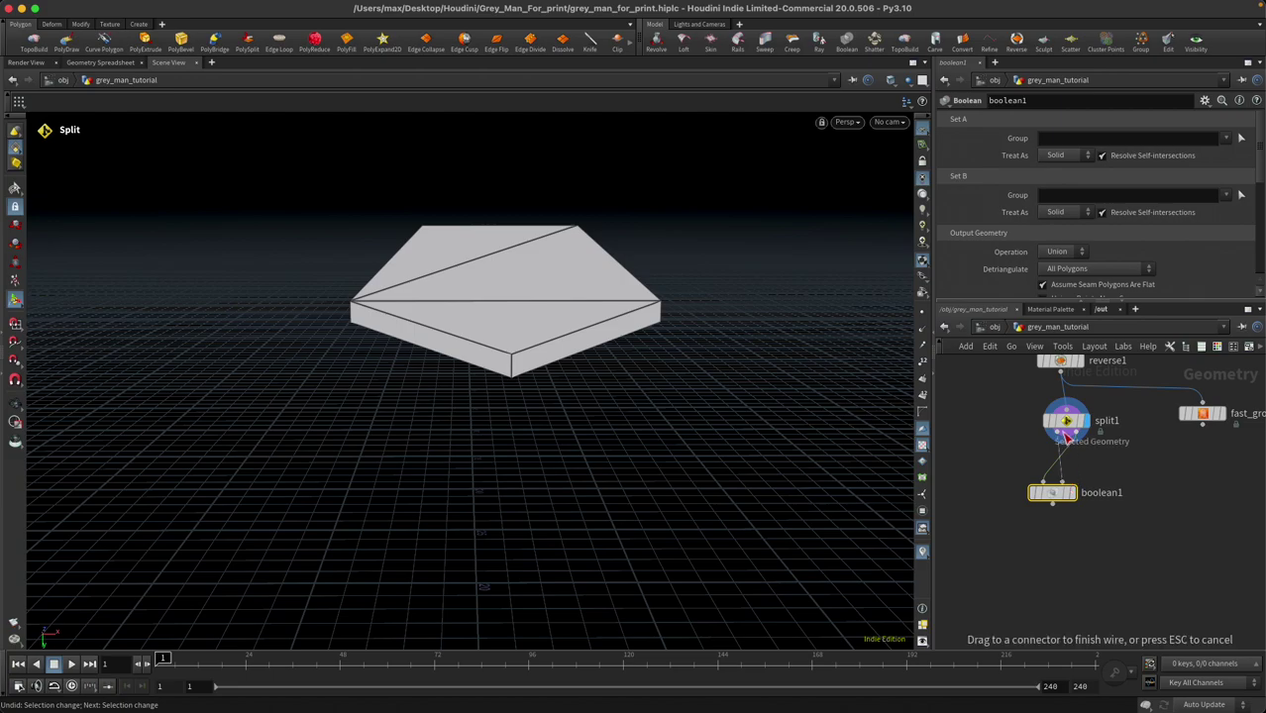
pyautogui.click(1073, 495)
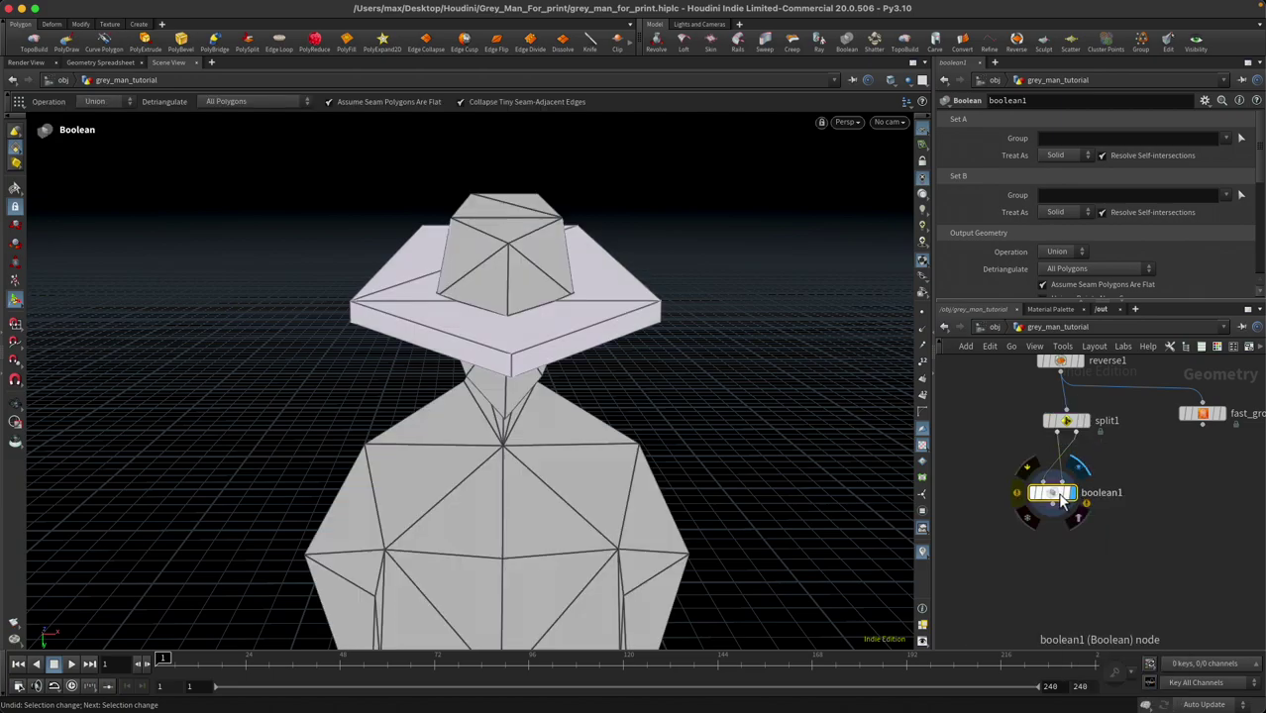
# Examine in wireframe and shaded view how the Boolean joins the hat crown and brim
pyautogui.moveTo(638, 390)
pyautogui.keyDown('alt'); pyautogui.mouseDown()
pyautogui.moveTo(656, 249)
pyautogui.moveTo(660, 348)
pyautogui.mouseUp(); pyautogui.keyUp('alt')
pyautogui.press('w')
pyautogui.keyDown('alt'); pyautogui.moveTo(586, 305); pyautogui.dragTo(624, 345); pyautogui.keyUp('alt')
pyautogui.moveTo(624, 345)
pyautogui.mouseDown(button='right')
pyautogui.moveTo(526, 262)
pyautogui.moveTo(639, 334)
pyautogui.mouseUp(button='right')
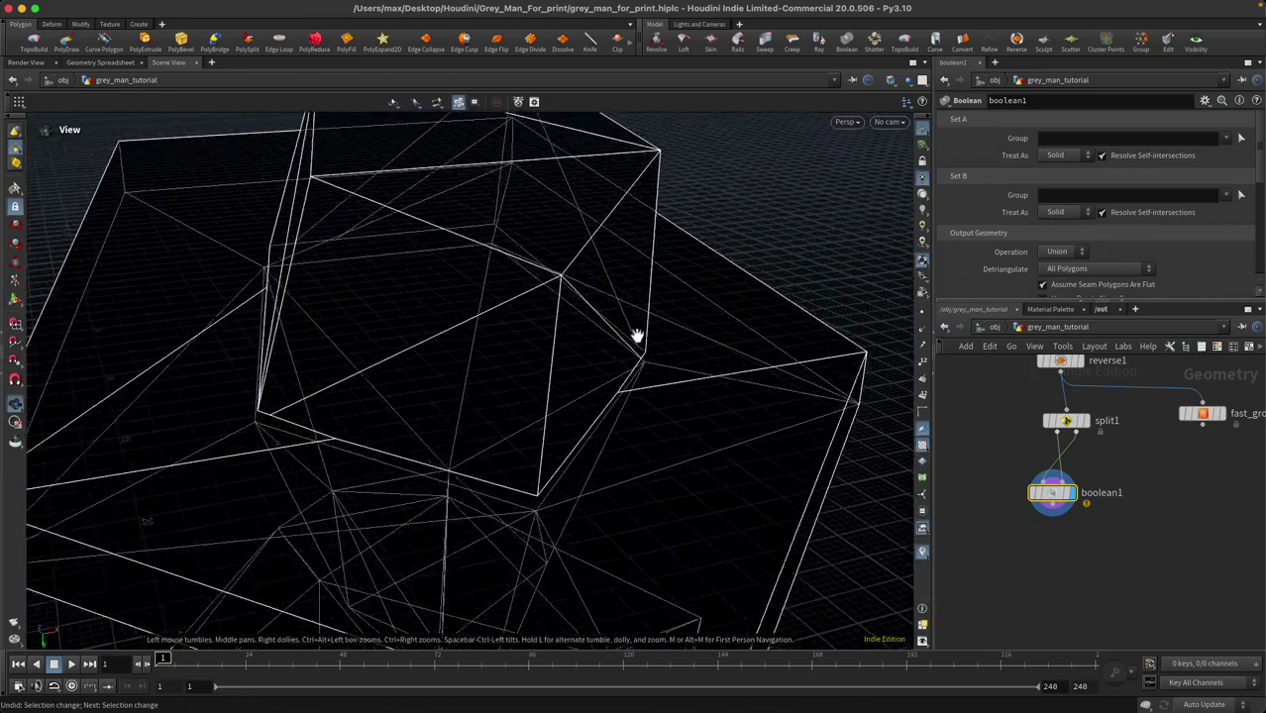
pyautogui.moveTo(639, 334)
pyautogui.mouseDown()
pyautogui.moveTo(546, 312)
pyautogui.moveTo(540, 346)
pyautogui.moveTo(648, 370)
pyautogui.mouseUp()
pyautogui.press('w')
pyautogui.moveTo(648, 371)
pyautogui.keyDown('alt'); pyautogui.mouseDown(button='right')
pyautogui.moveTo(642, 410)
pyautogui.moveTo(619, 432)
pyautogui.mouseUp(button='right'); pyautogui.keyUp('alt')
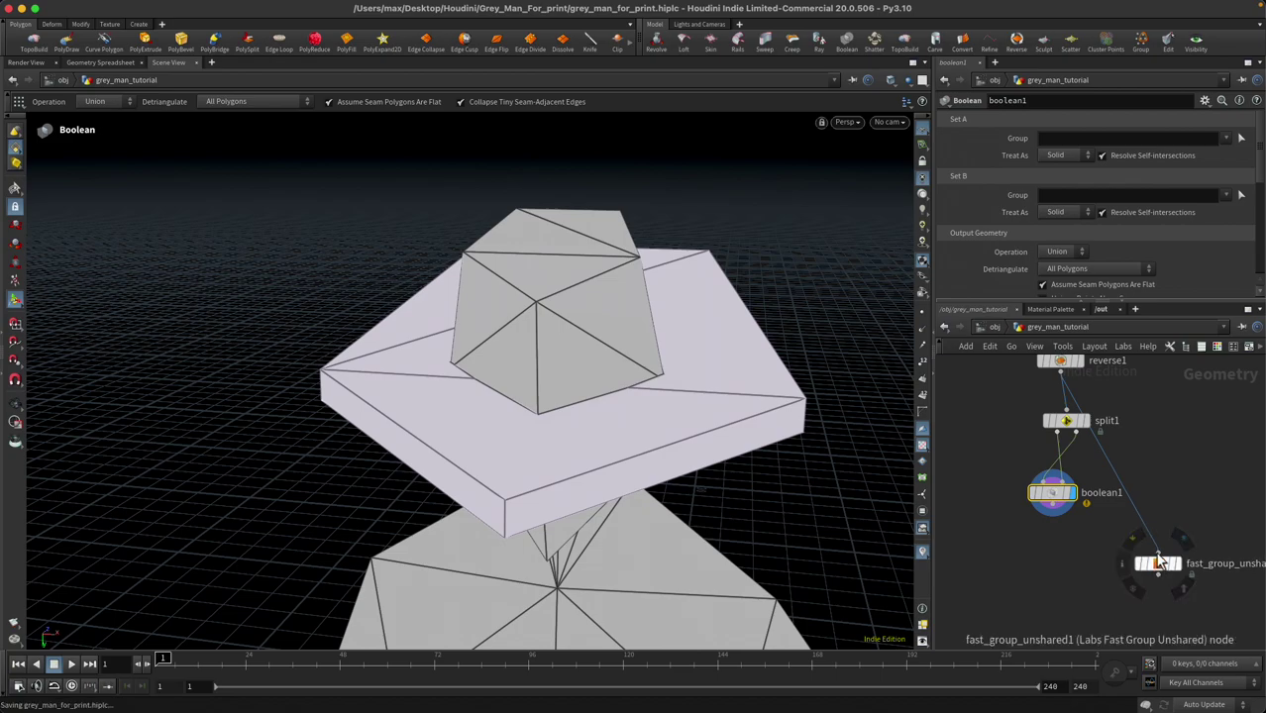
# Connect boolean1's output to fast_group_unshared1, display that node and highlight its unshared point group around the brim
pyautogui.click(1180, 573)
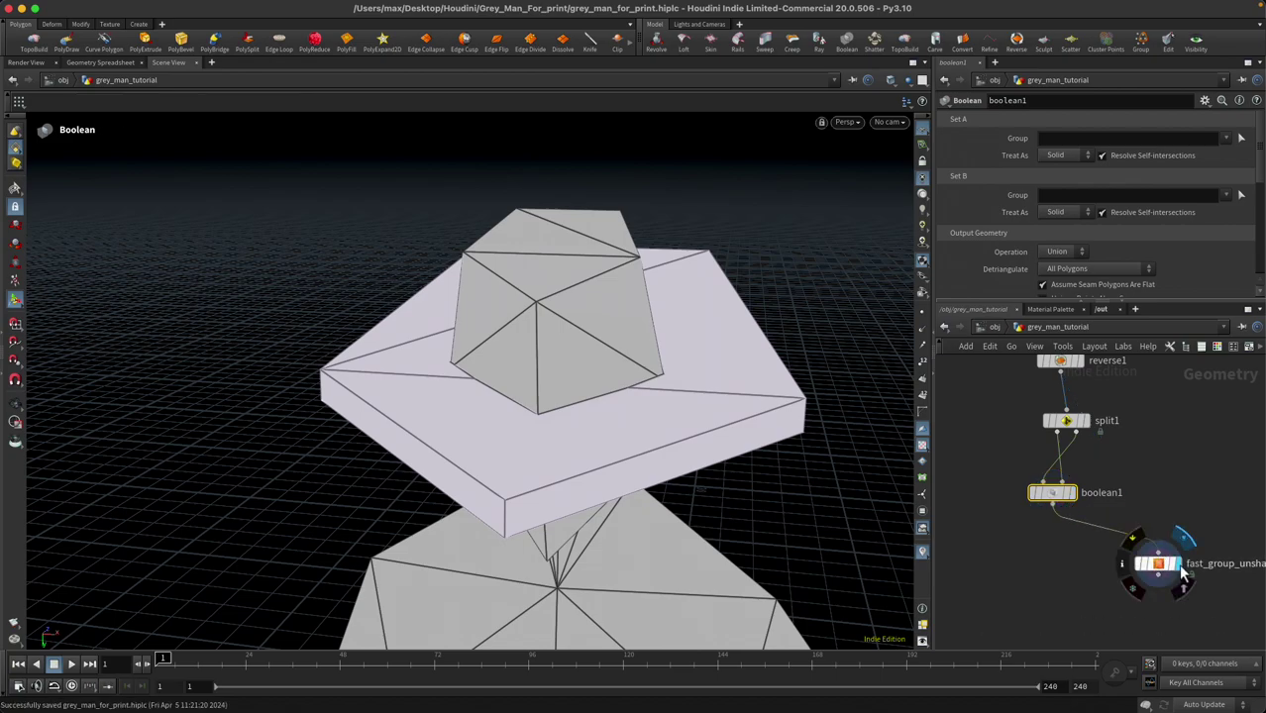
pyautogui.press('s')
pyautogui.press('Return')
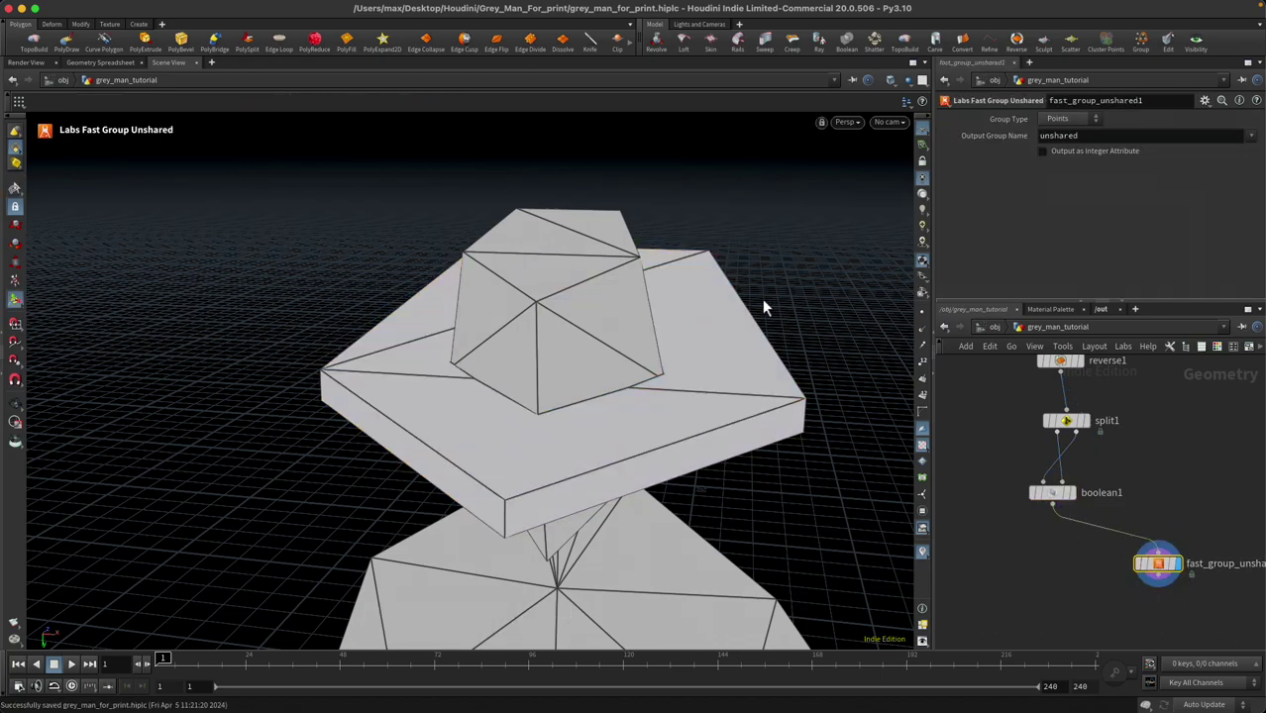
pyautogui.press('Escape')
pyautogui.press('s')
pyautogui.press('Escape')
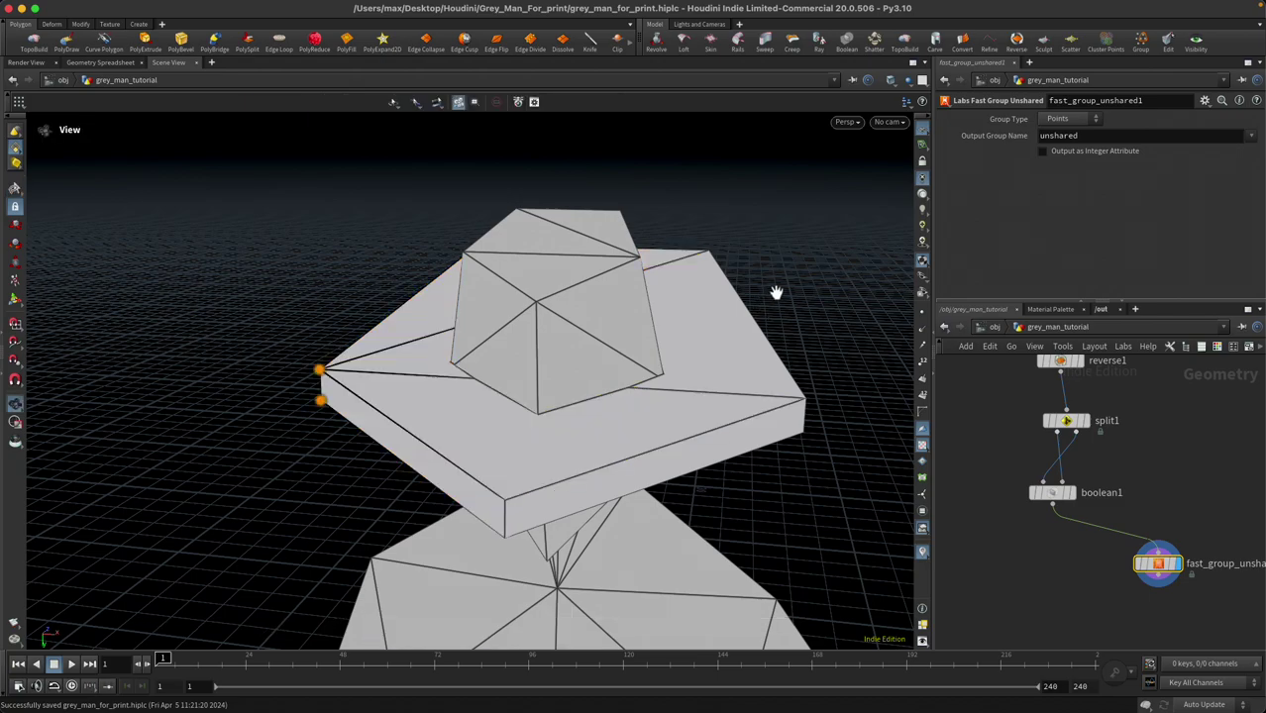
pyautogui.press('s')
pyautogui.press('9')
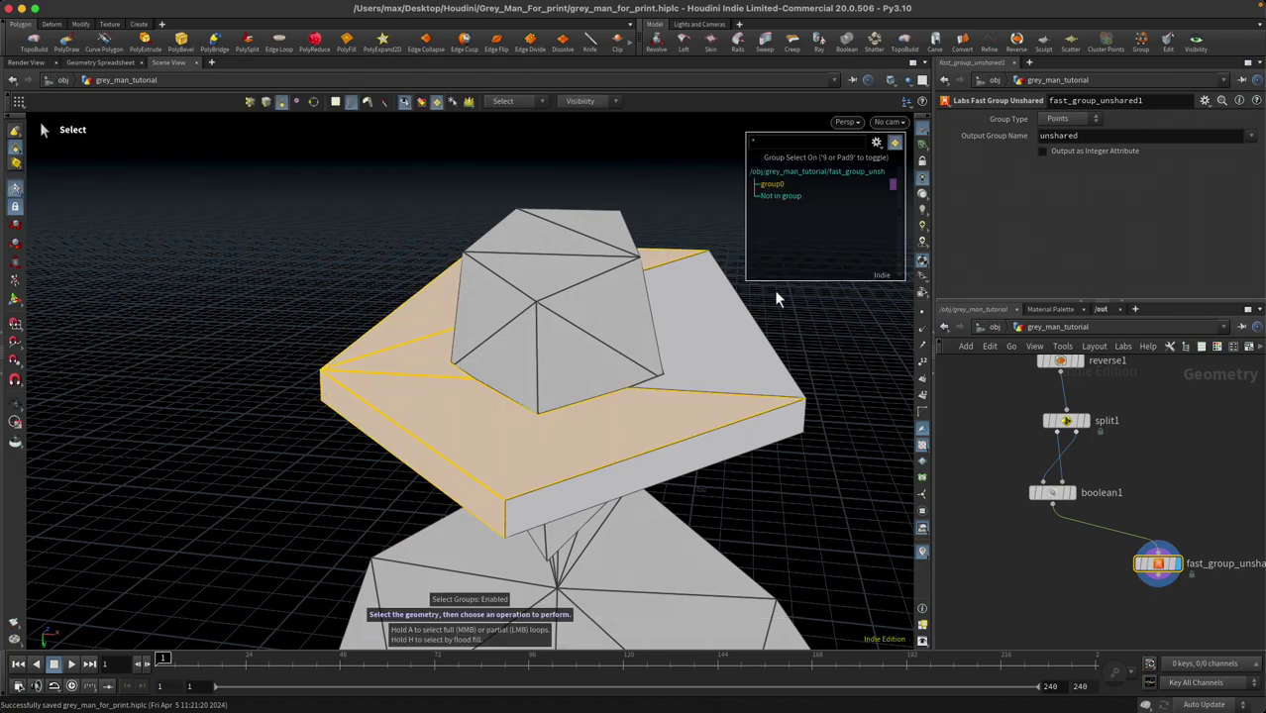
pyautogui.press('2')
pyautogui.click(766, 185)
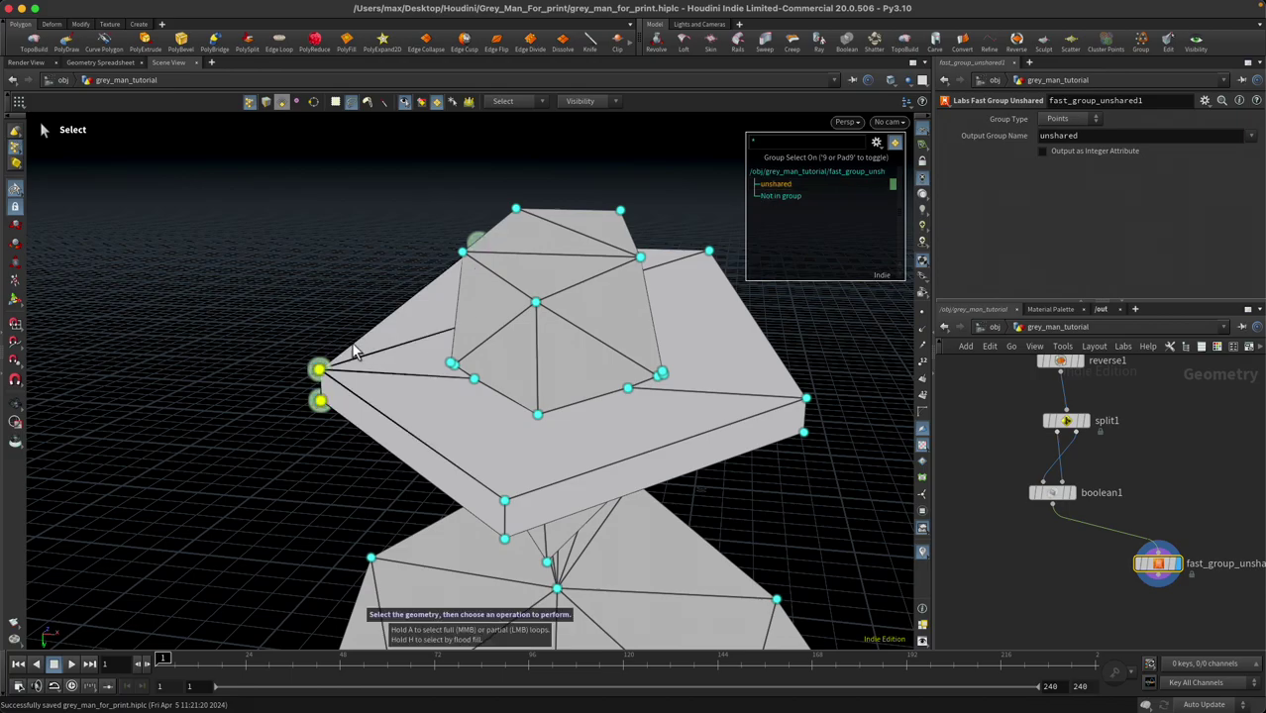
pyautogui.keyDown('alt'); pyautogui.moveTo(222, 364); pyautogui.dragTo(499, 239); pyautogui.keyUp('alt')
# Display split1, review the faces chosen in its group and examine the isolated brim's face orientation
pyautogui.moveTo(972, 424); pyautogui.dragTo(975, 501, button='middle')
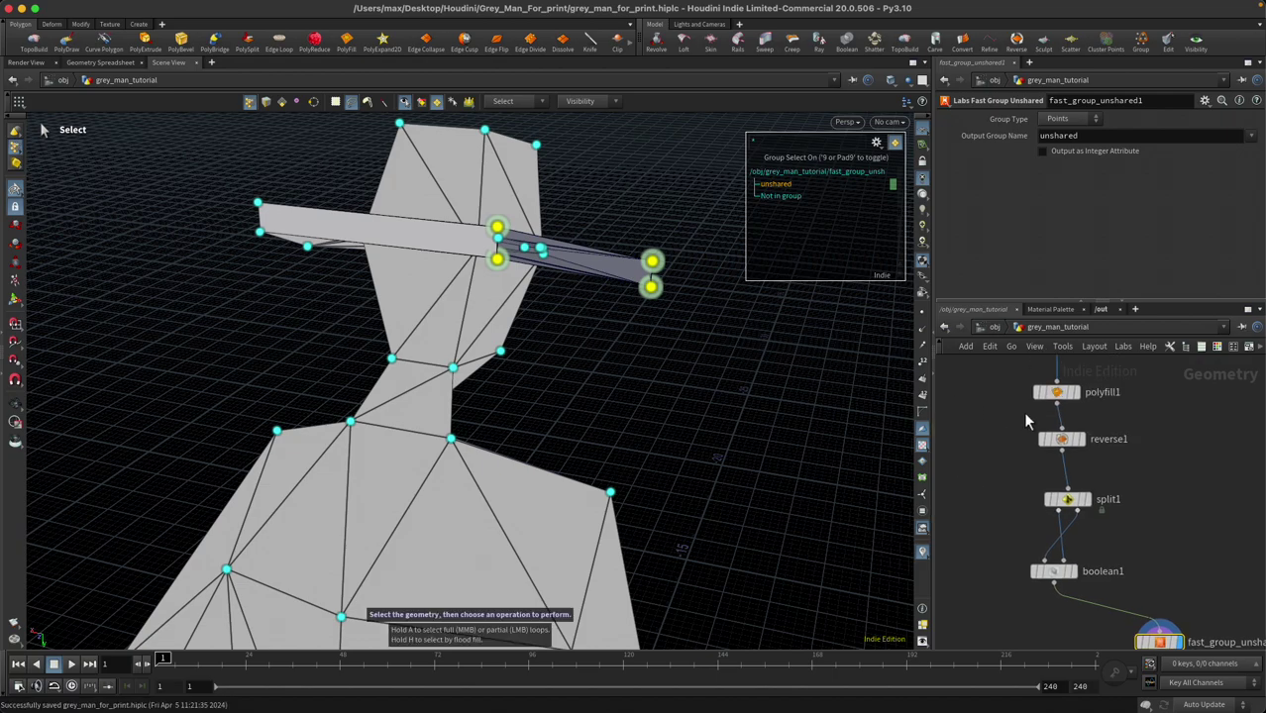
pyautogui.moveTo(1033, 406); pyautogui.dragTo(1017, 479, button='middle')
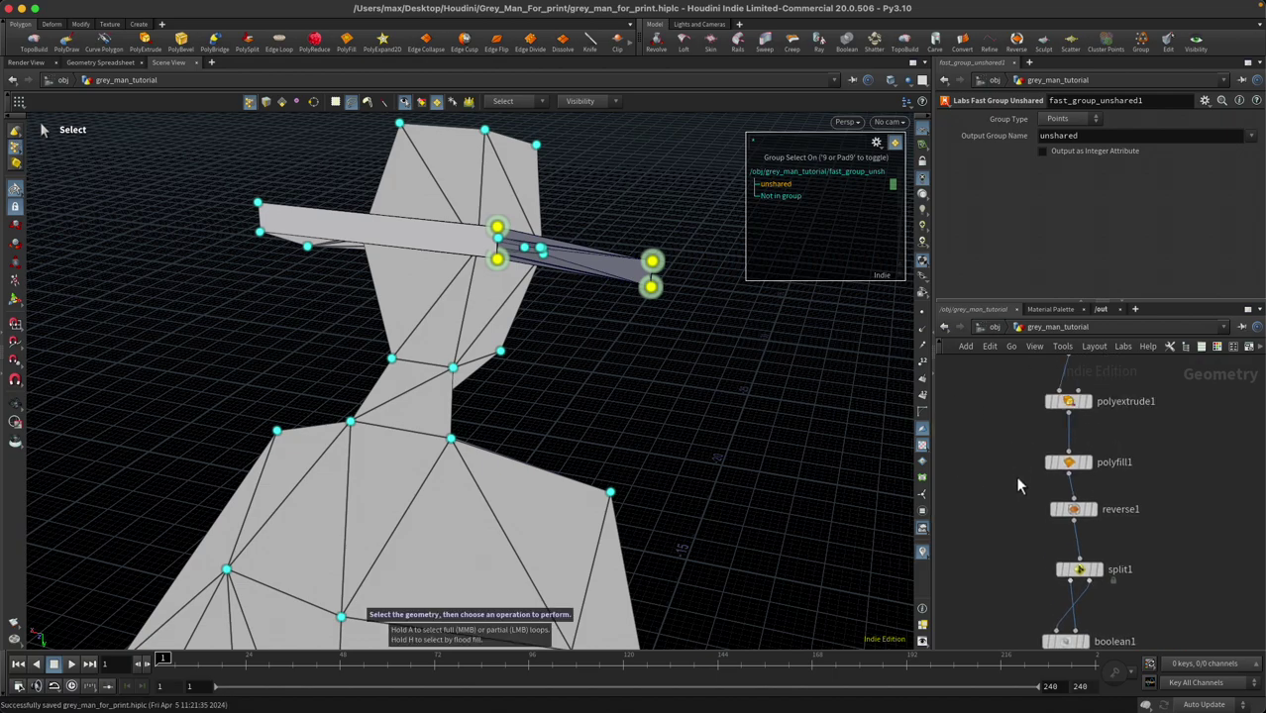
pyautogui.click(1103, 582)
pyautogui.click(1082, 573)
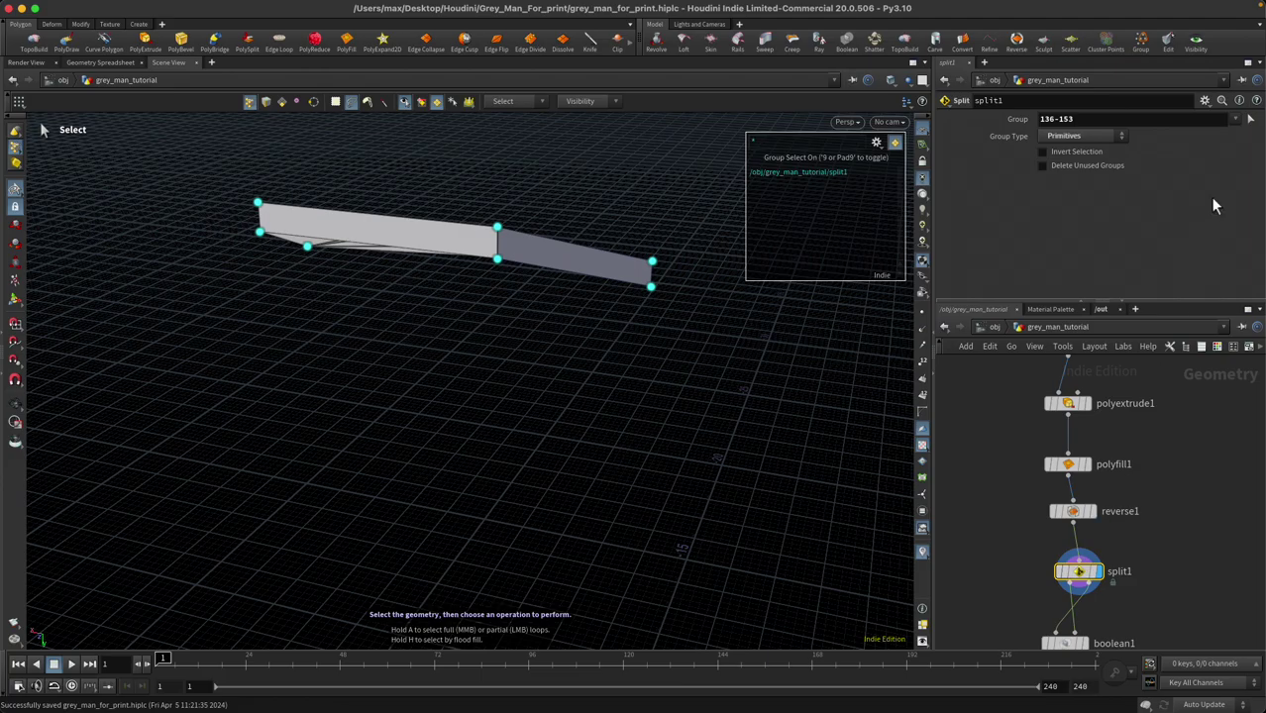
pyautogui.click(1251, 119)
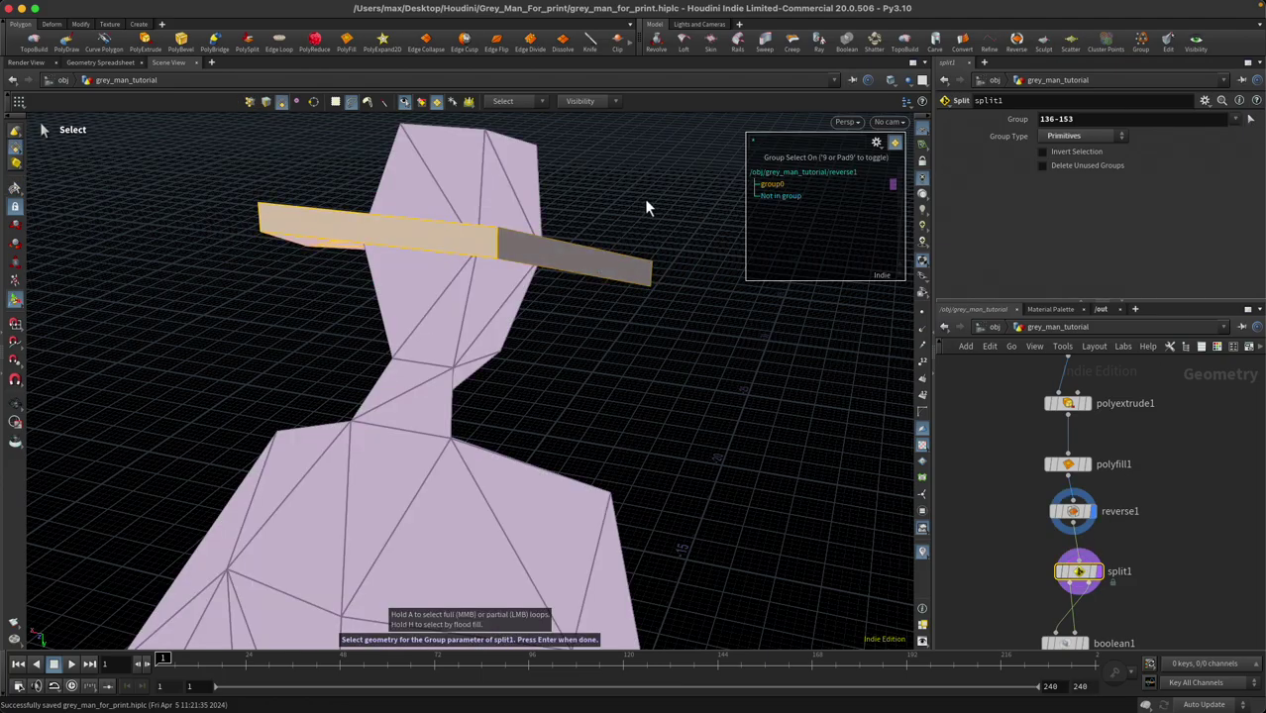
pyautogui.press('Return')
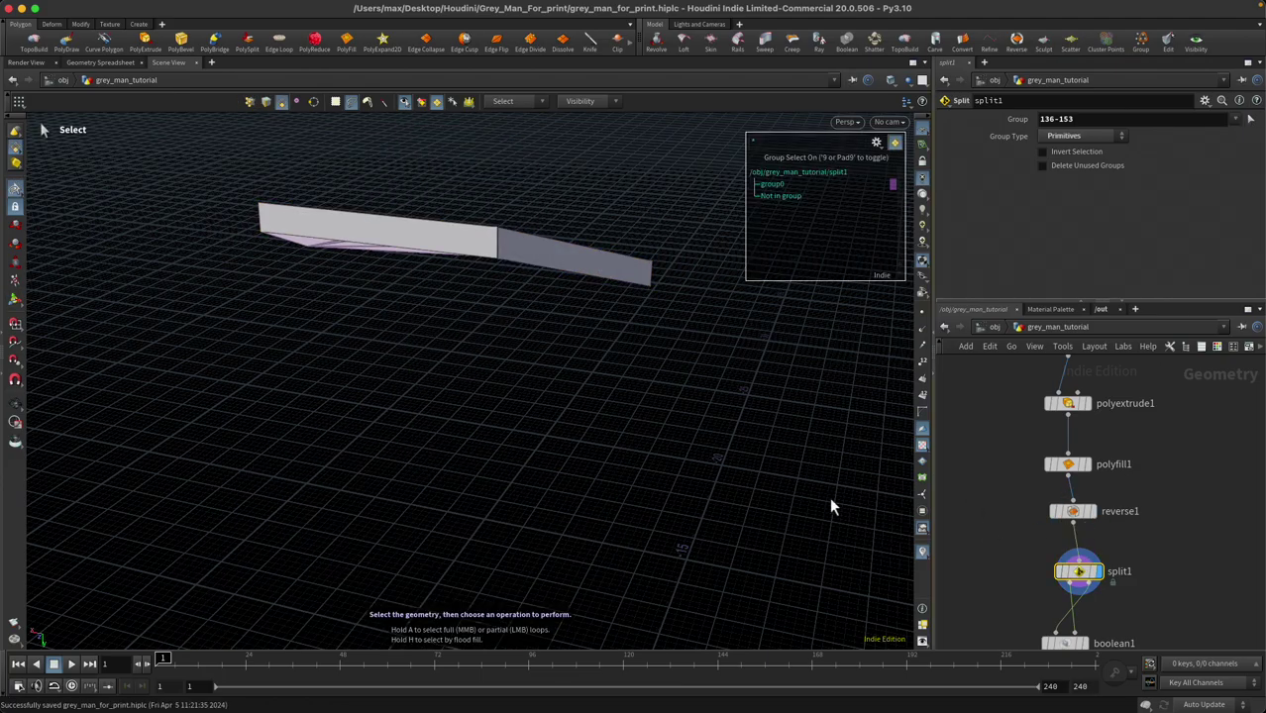
pyautogui.keyDown('alt'); pyautogui.moveTo(830, 505); pyautogui.dragTo(674, 426); pyautogui.keyUp('alt')
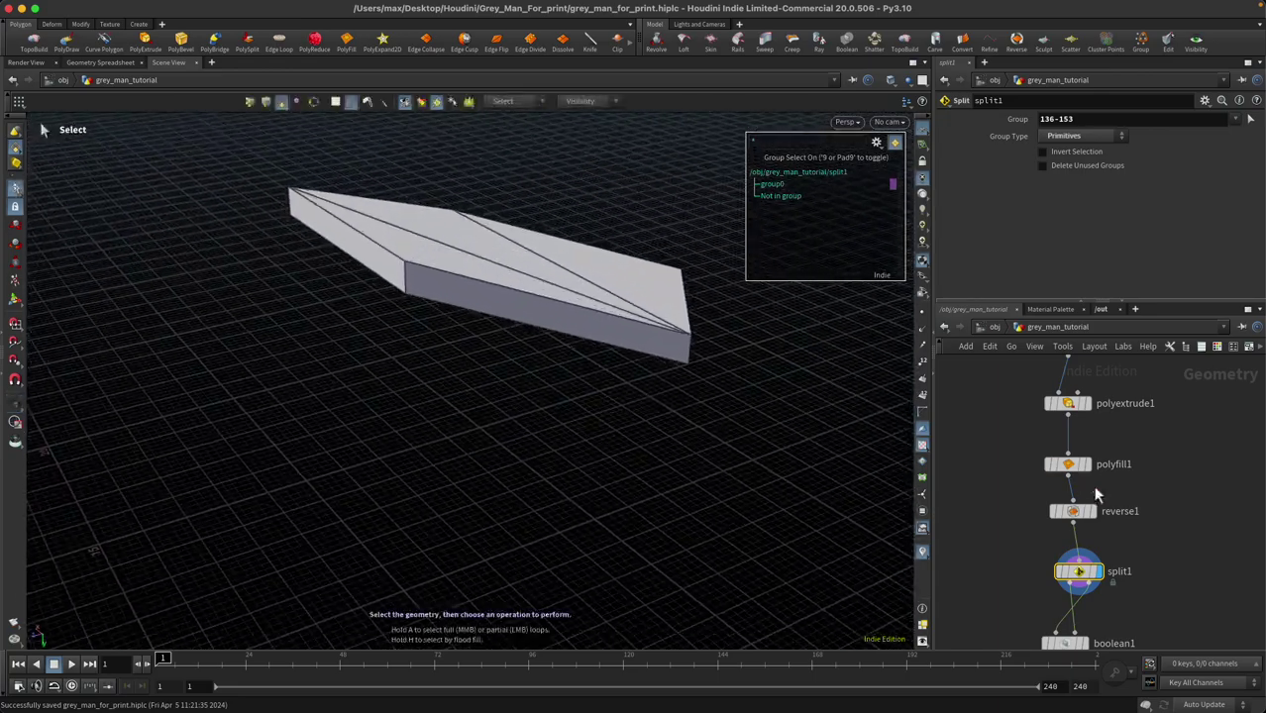
# Add the brim's remaining wrongly oriented side face to reverse1's source group and check the isolated brim in split1
pyautogui.click(1073, 512)
pyautogui.click(1251, 119)
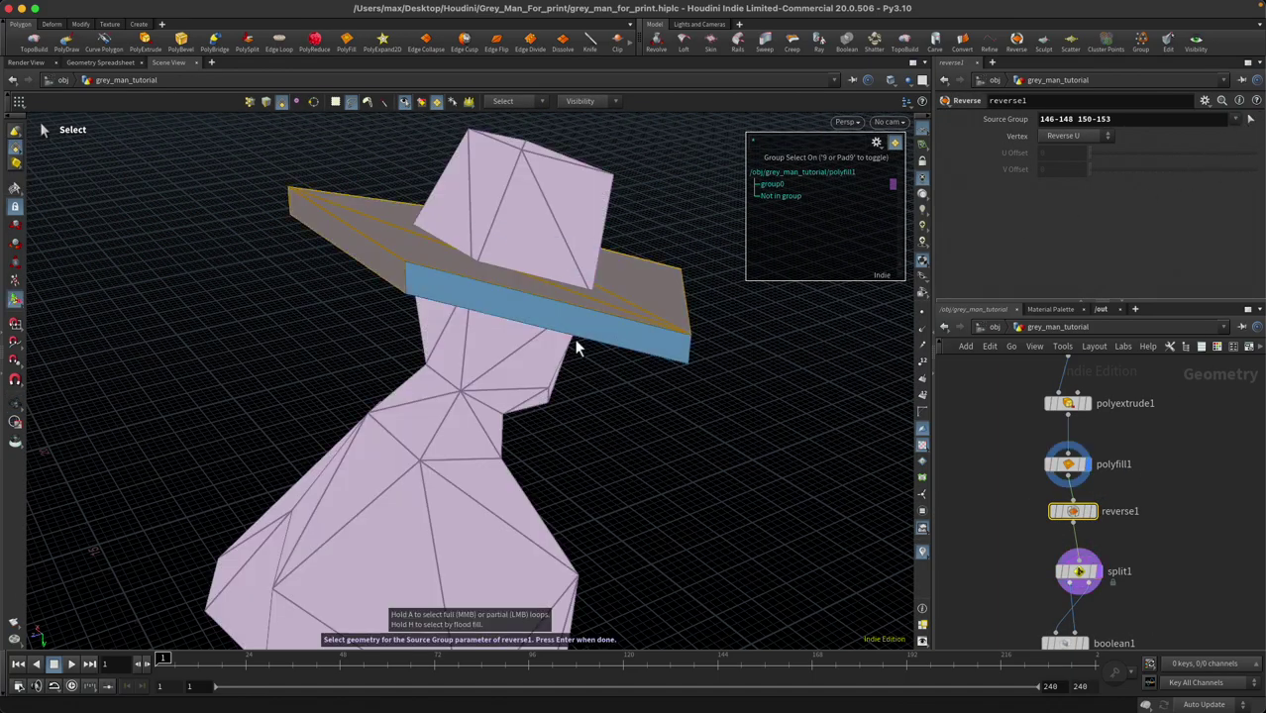
pyautogui.keyDown('shift'); pyautogui.click(584, 337); pyautogui.keyUp('shift')
pyautogui.press('Return')
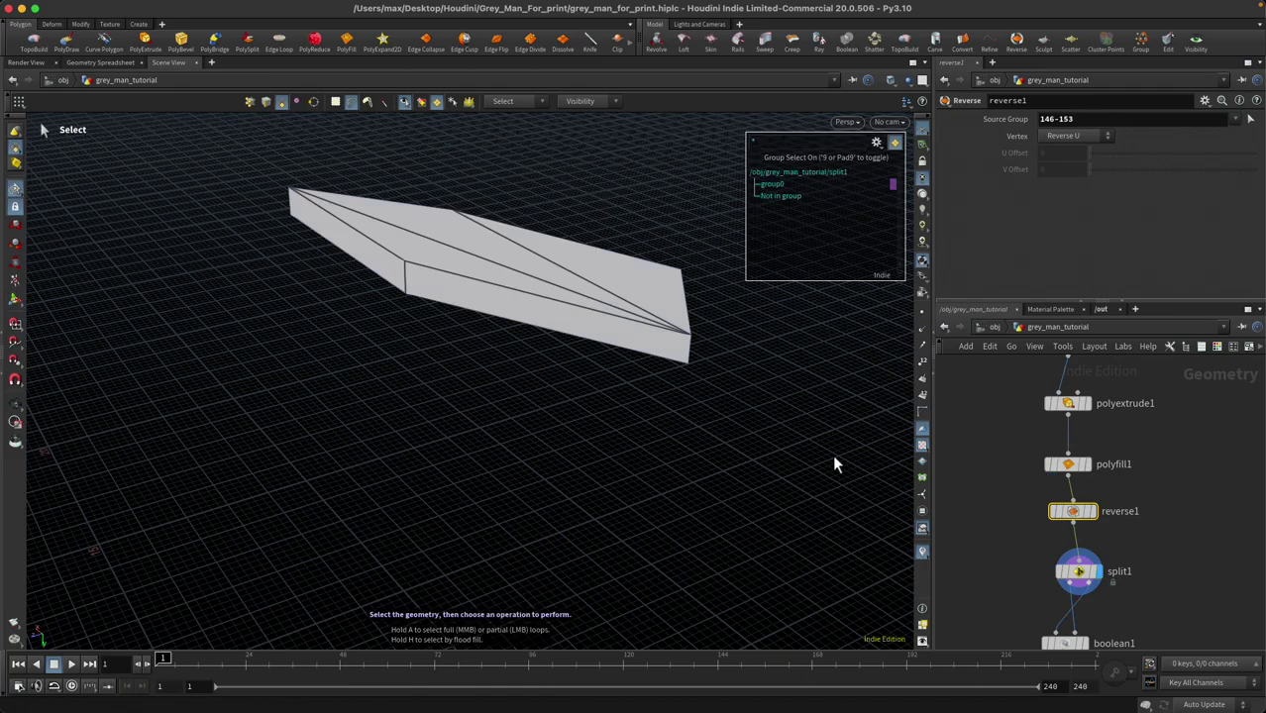
pyautogui.click(1083, 578)
pyautogui.keyDown('alt'); pyautogui.moveTo(694, 446); pyautogui.dragTo(644, 476); pyautogui.keyUp('alt')
# Save the scene, display fast_group_unshared1 again and check its unshared points on the brim and the figure's underside
pyautogui.moveTo(1144, 566); pyautogui.dragTo(1151, 432, button='middle')
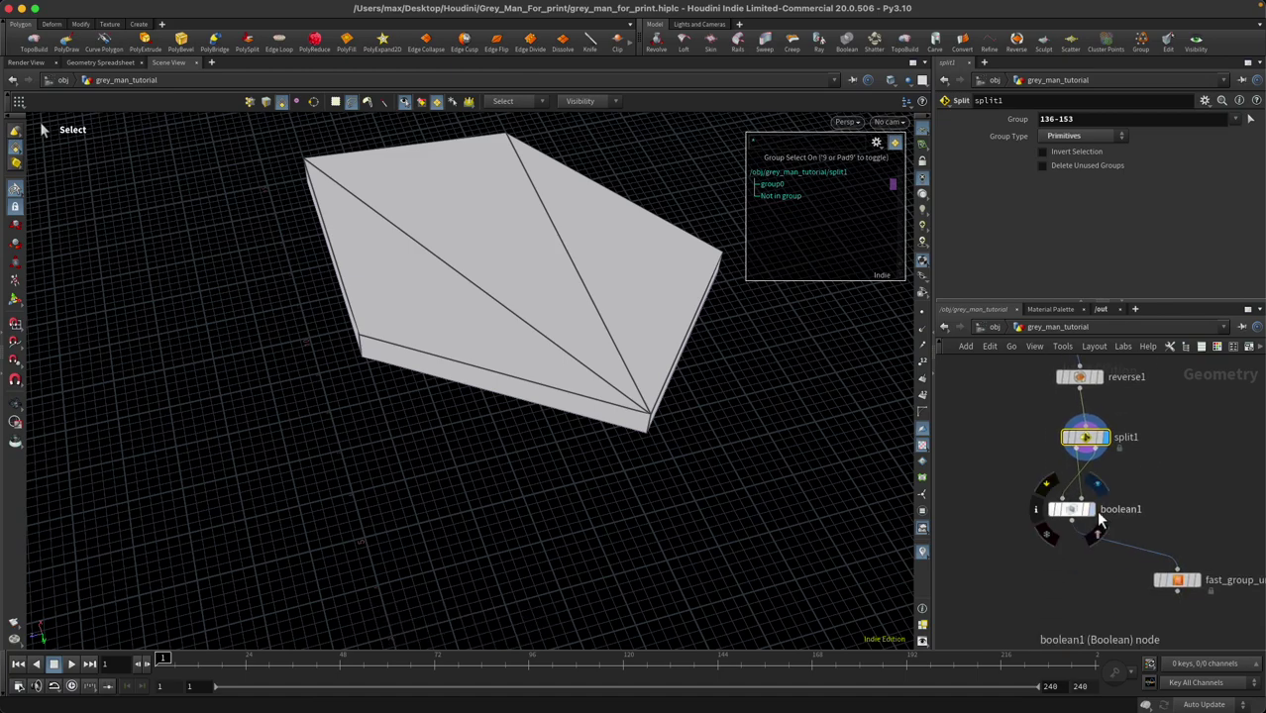
pyautogui.click(1097, 514)
pyautogui.press('super+s')
pyautogui.click(1199, 595)
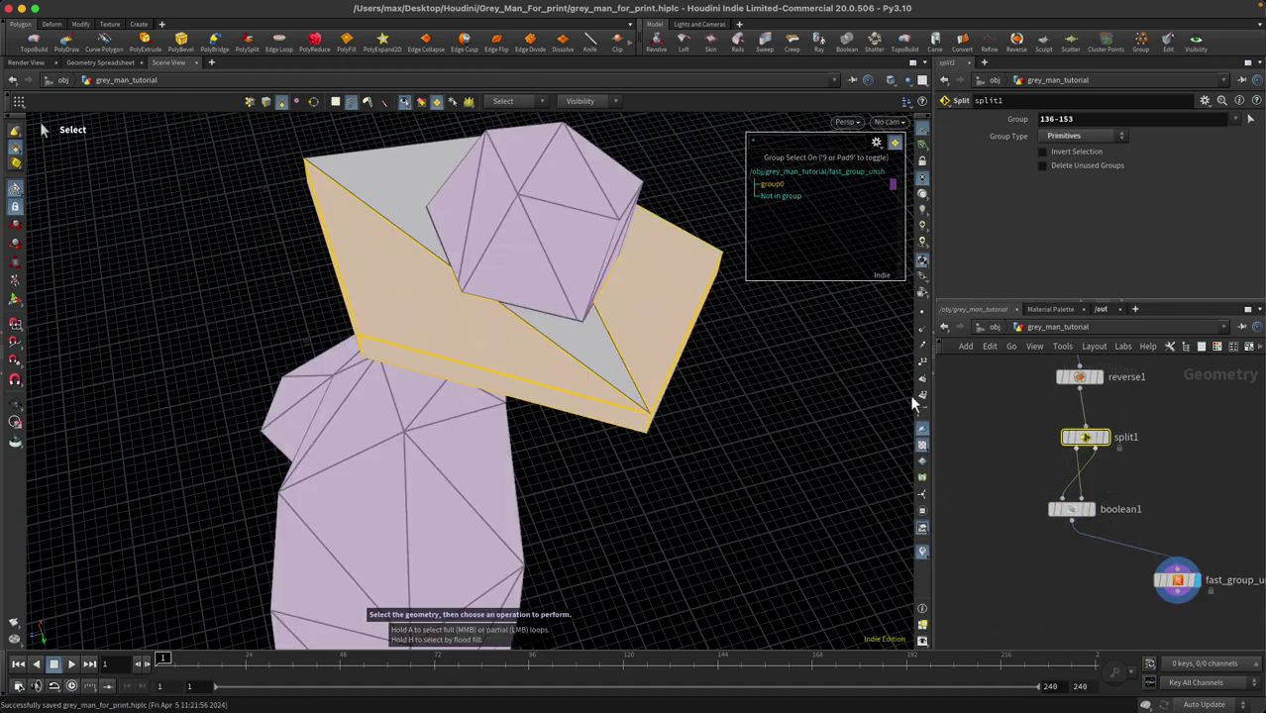
pyautogui.click(805, 196)
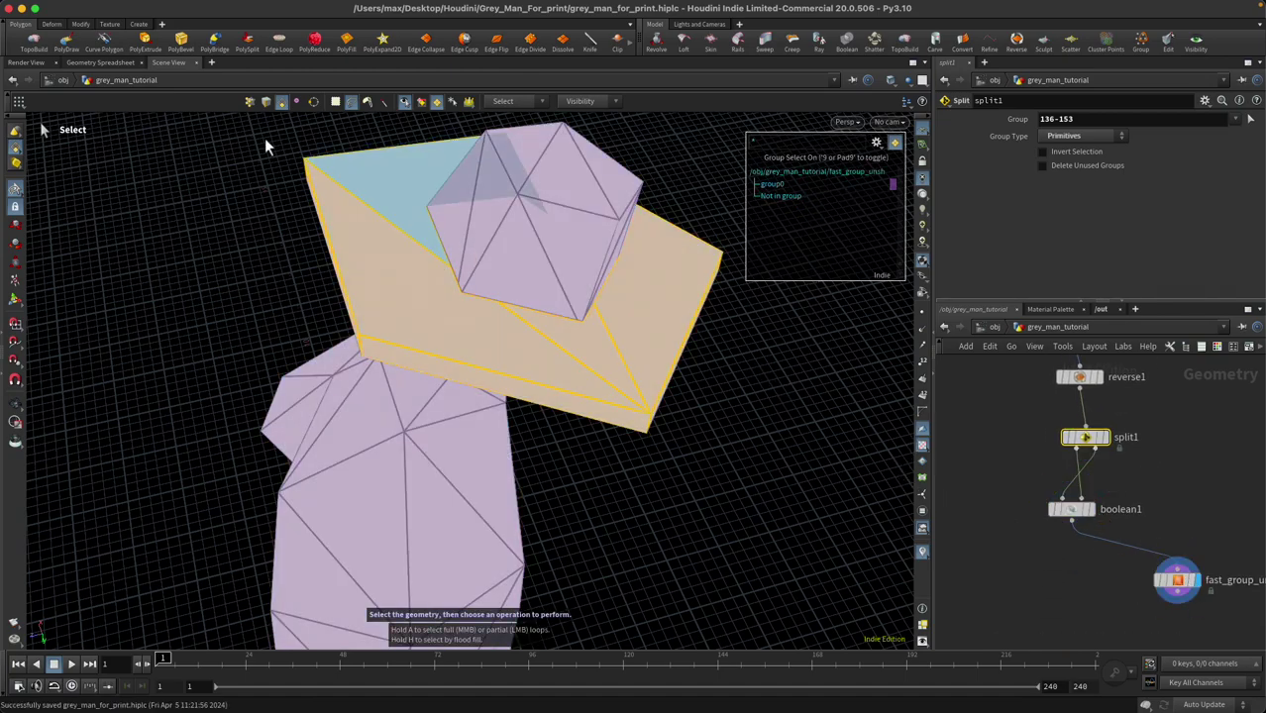
pyautogui.click(249, 102)
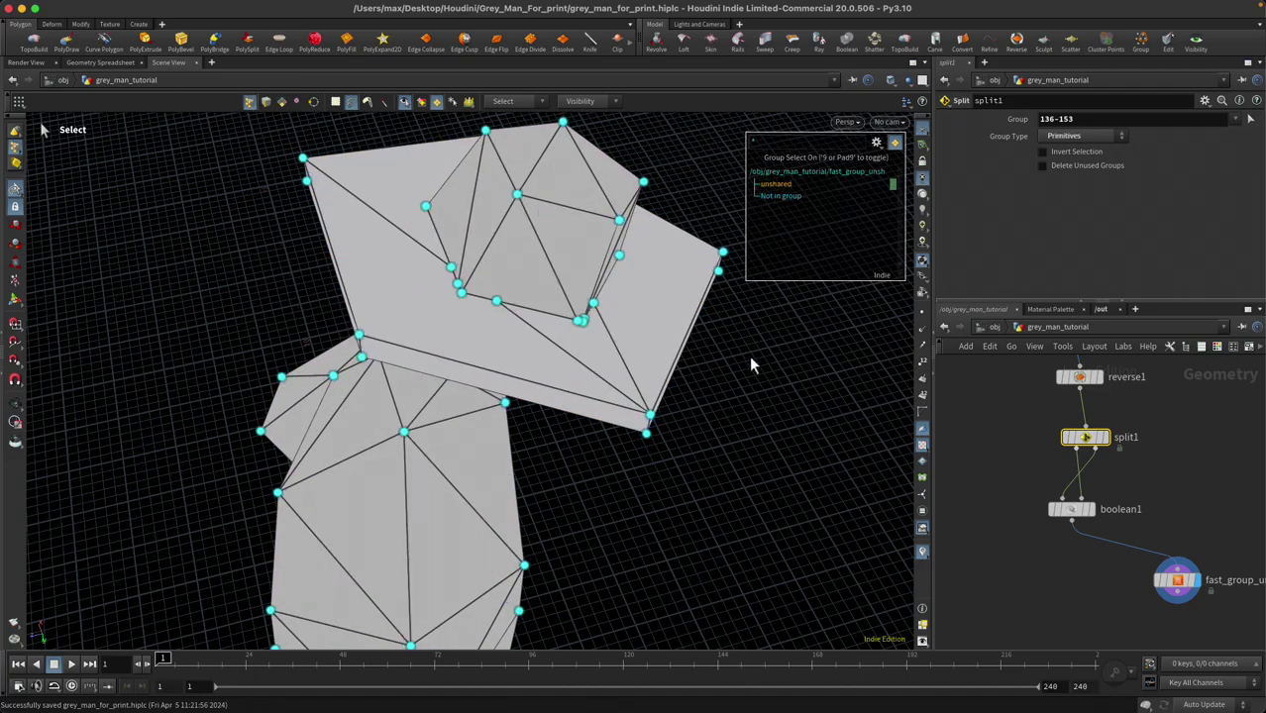
pyautogui.keyDown('alt'); pyautogui.moveTo(786, 464); pyautogui.dragTo(693, 426); pyautogui.keyUp('alt')
pyautogui.press('s')
# Add a PolyFill node below boolean1, connect boolean1's output to it and display it
pyautogui.moveTo(1109, 609); pyautogui.dragTo(1044, 508, button='middle')
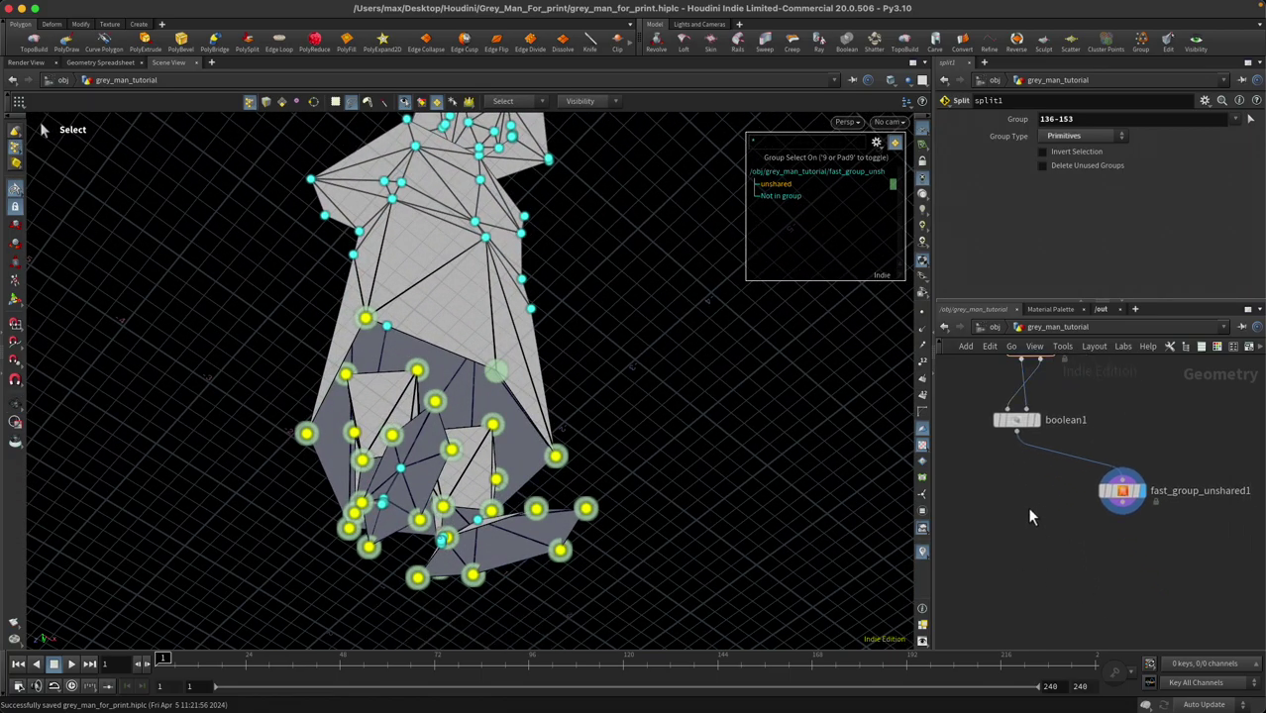
pyautogui.press('Tab')
pyautogui.write('polyfill')
pyautogui.press('Return')
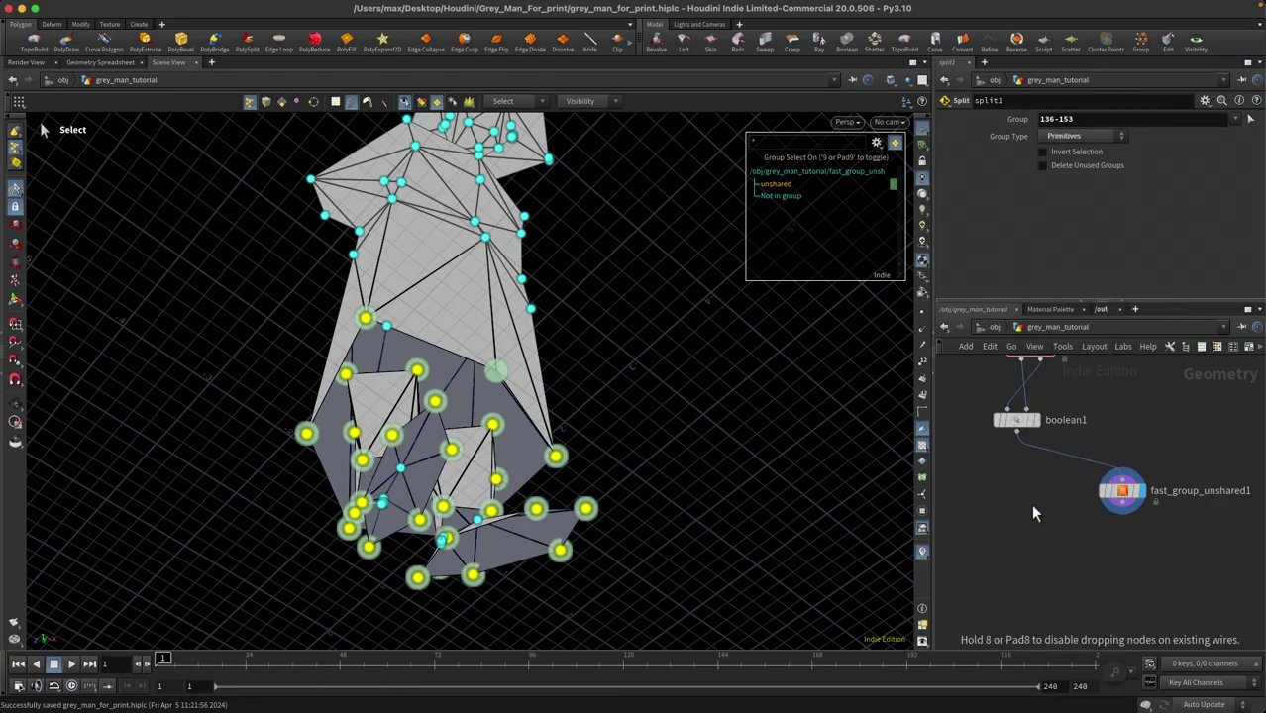
pyautogui.click(1029, 505)
pyautogui.moveTo(1017, 433); pyautogui.dragTo(1033, 498)
pyautogui.click(1048, 506)
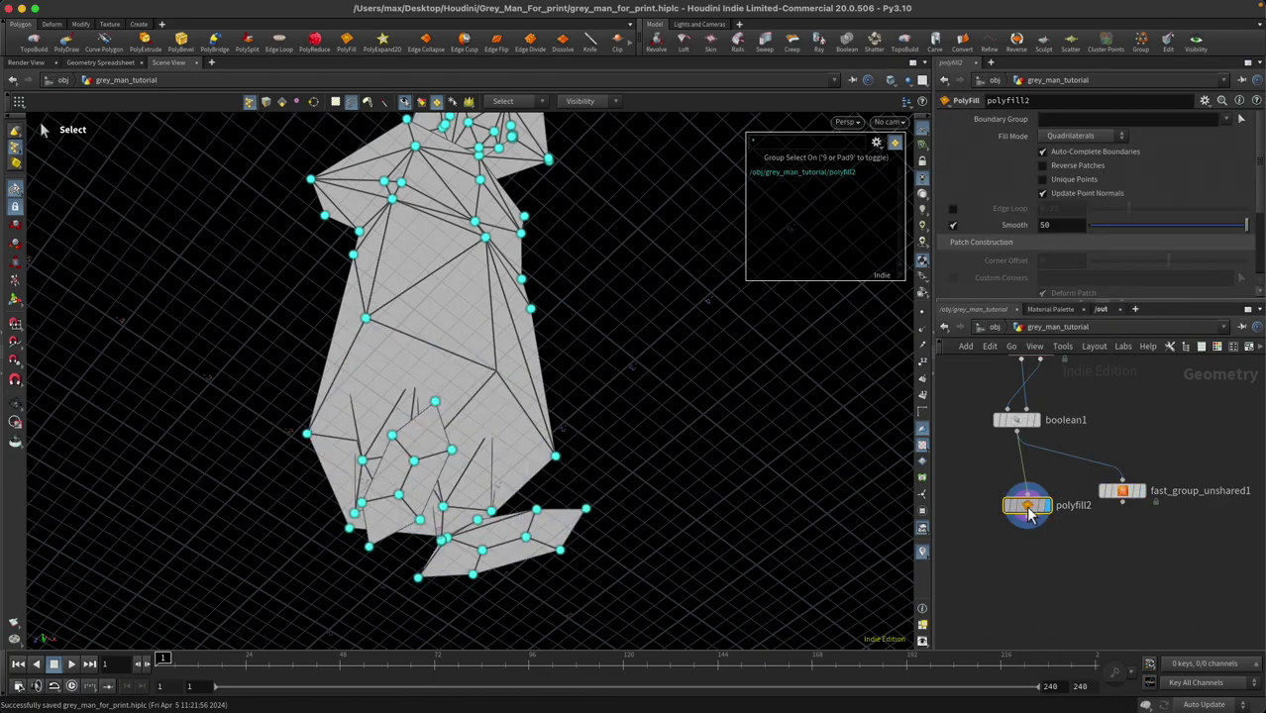
# Inspect the filled coat hem, legs and feet, and save the scene
pyautogui.keyDown('alt'); pyautogui.moveTo(560, 435); pyautogui.dragTo(583, 480); pyautogui.keyUp('alt')
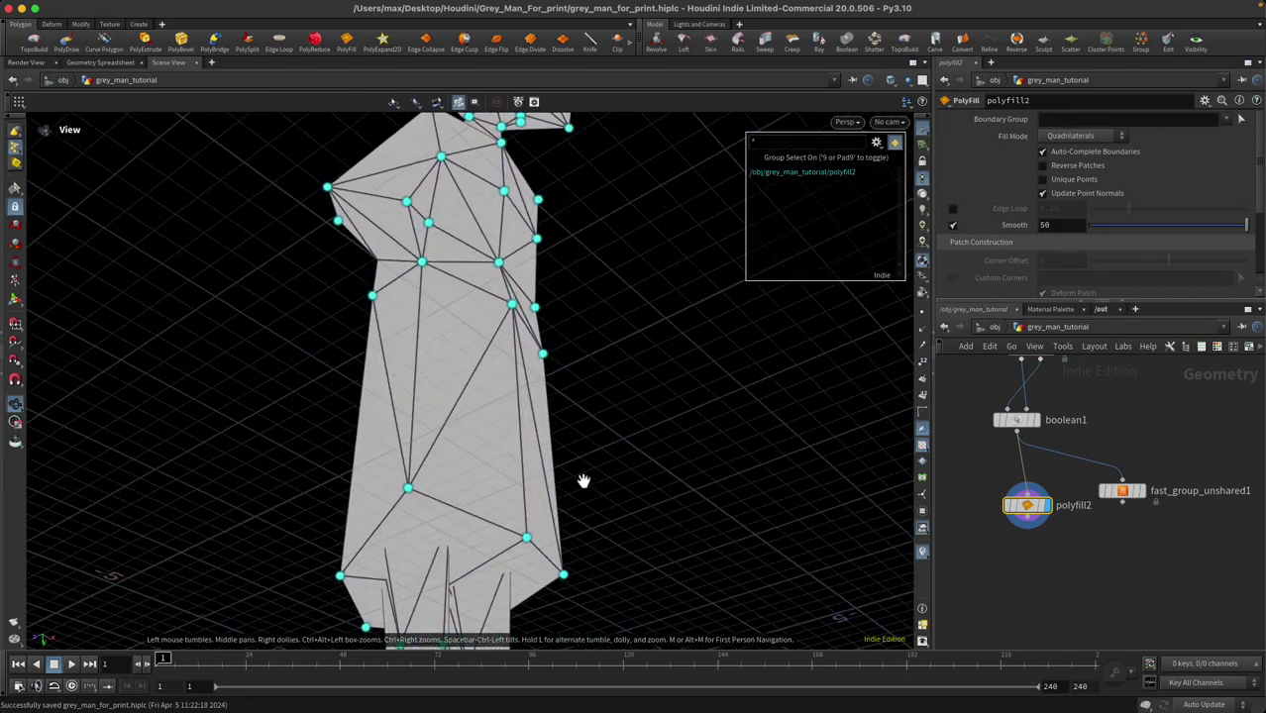
pyautogui.keyDown('alt'); pyautogui.moveTo(583, 480); pyautogui.dragTo(608, 348, button='middle'); pyautogui.keyUp('alt')
pyautogui.moveTo(607, 347)
pyautogui.keyDown('alt'); pyautogui.mouseDown()
pyautogui.moveTo(613, 317)
pyautogui.moveTo(619, 361)
pyautogui.mouseUp(); pyautogui.keyUp('alt')
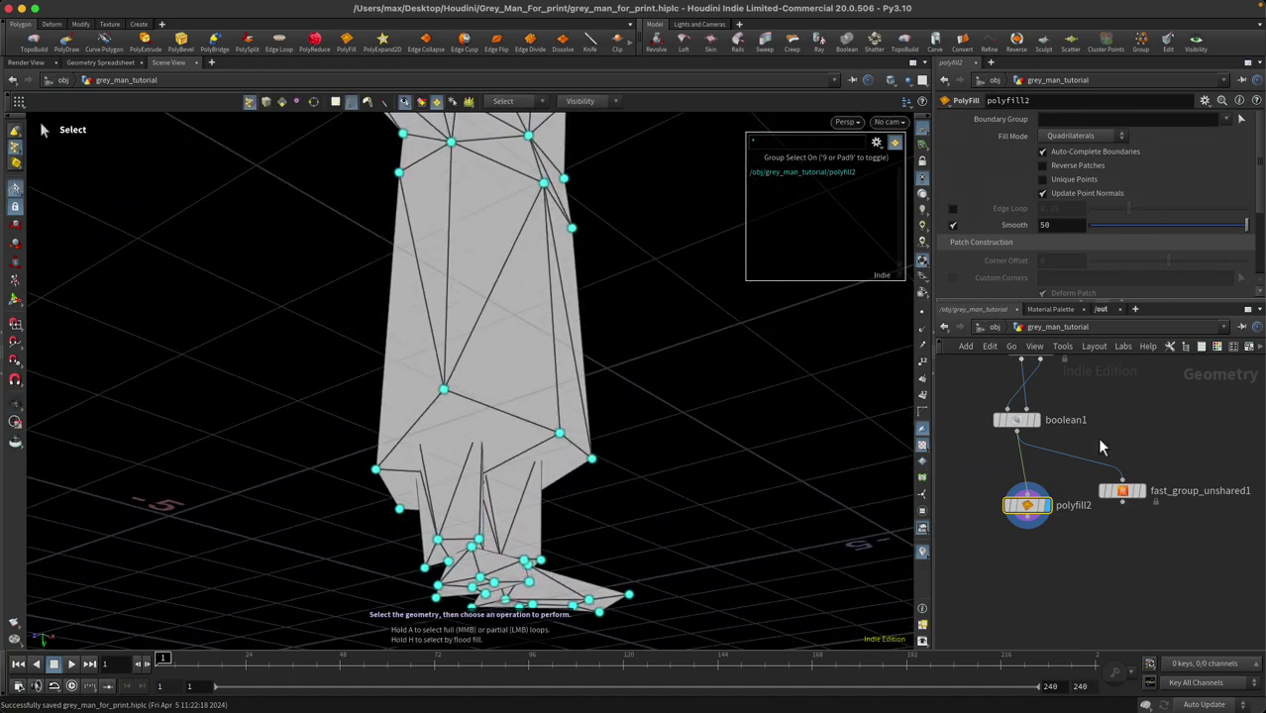
pyautogui.moveTo(1100, 448); pyautogui.dragTo(1080, 517, button='middle')
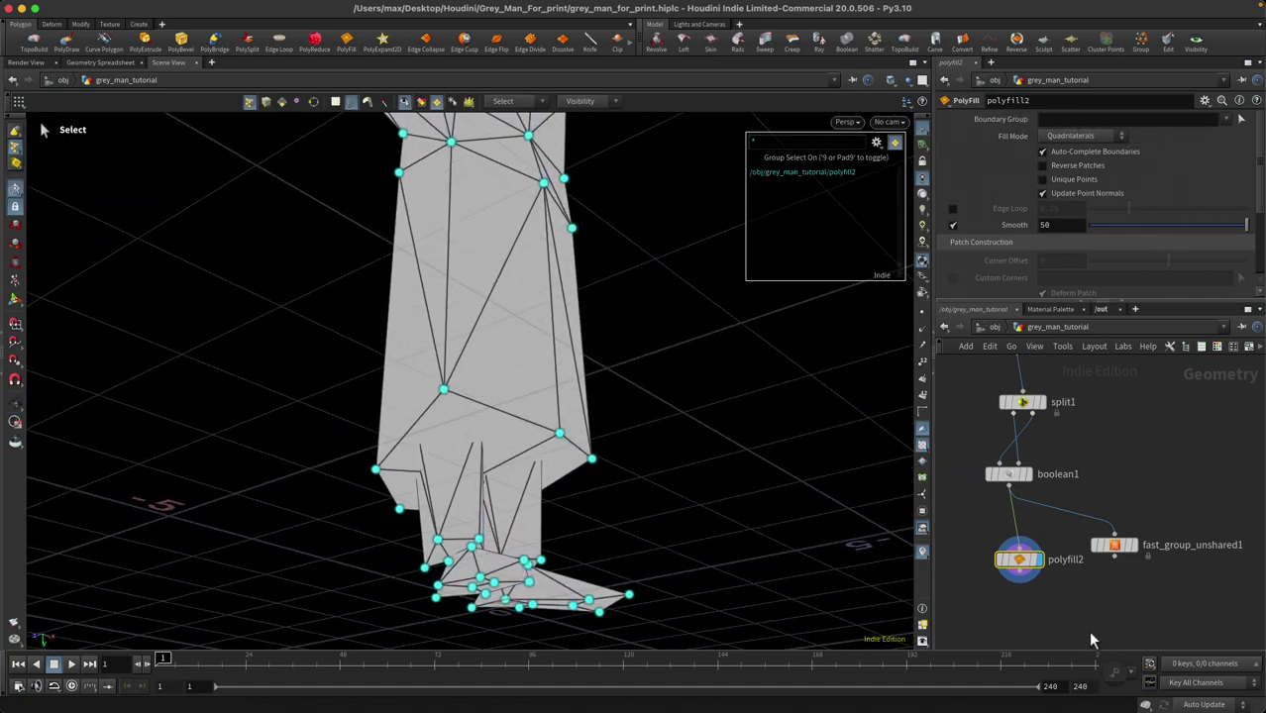
pyautogui.moveTo(1111, 604); pyautogui.dragTo(1091, 624, button='right')
pyautogui.moveTo(1091, 624); pyautogui.dragTo(1135, 514, button='middle')
pyautogui.press('super+s')
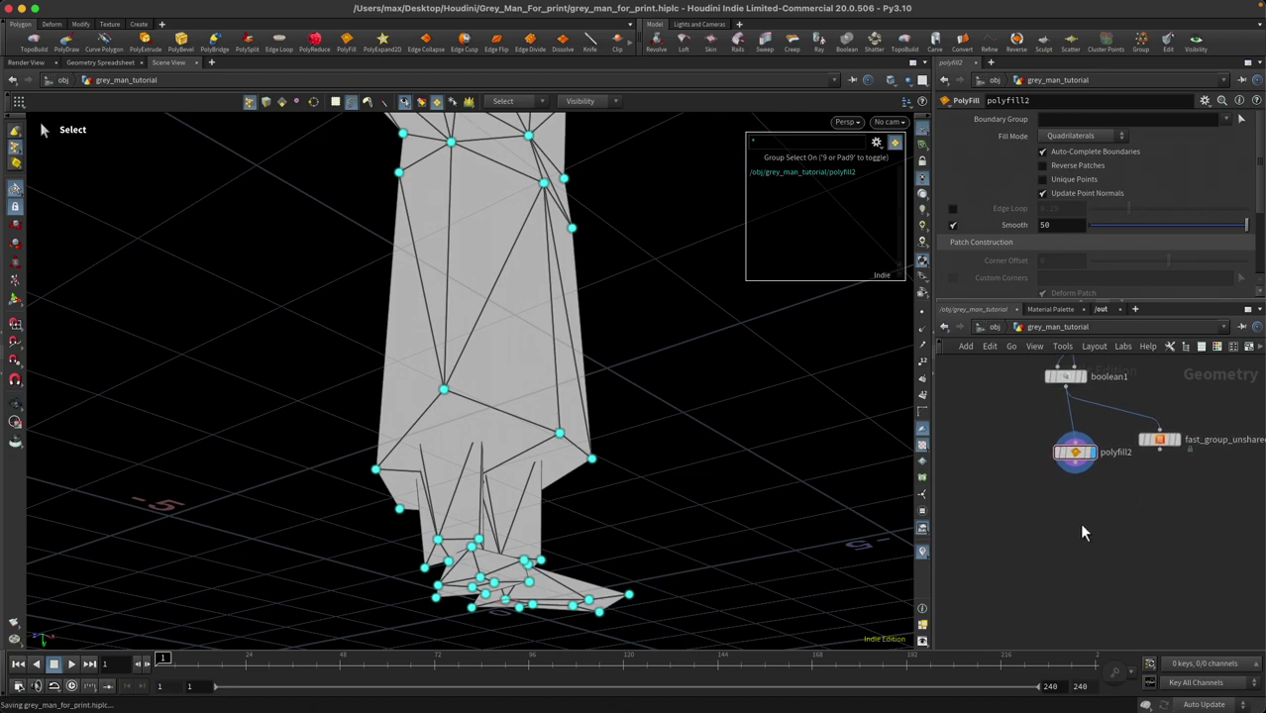
pyautogui.press('Tab')
pyautogui.write('topobu')
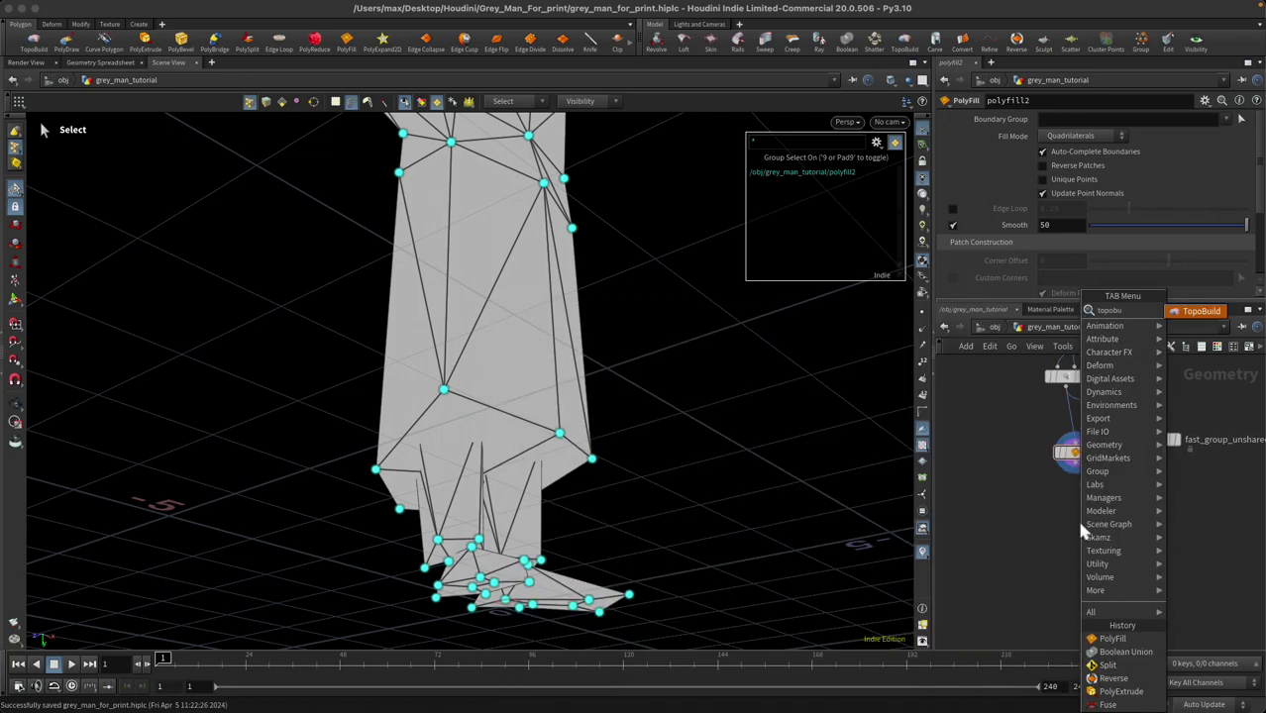
pyautogui.press('Return')
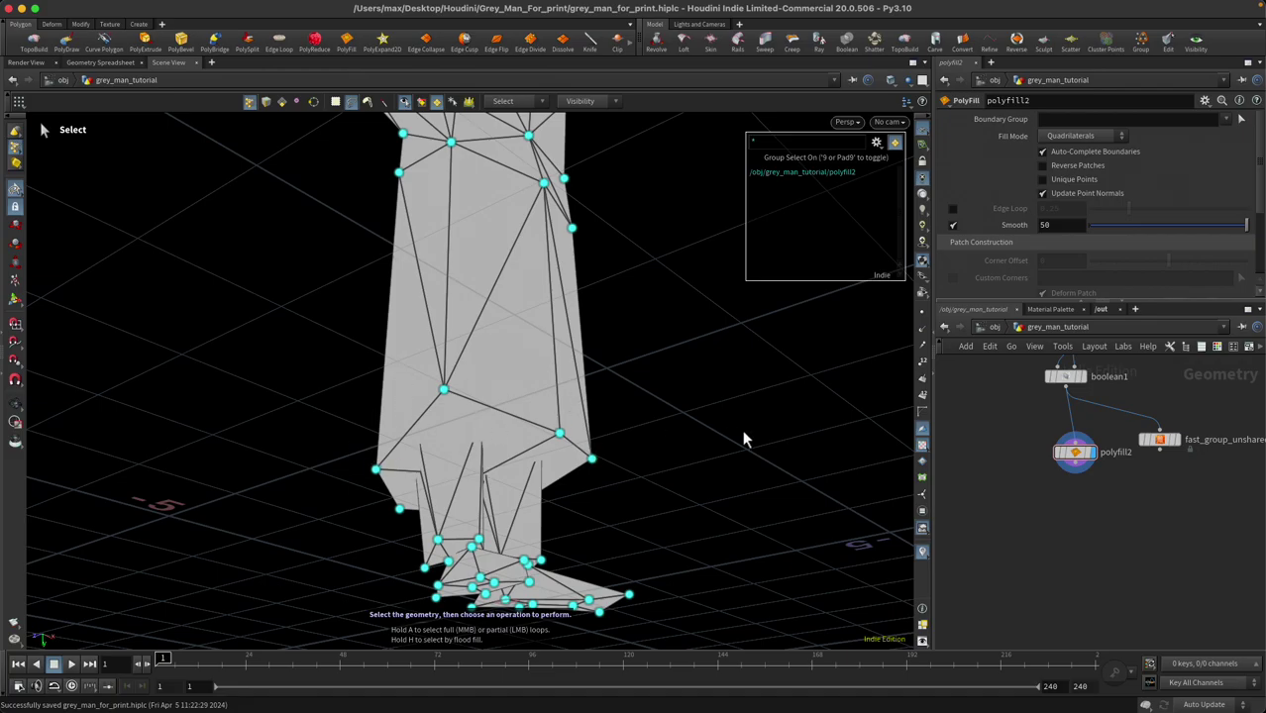
pyautogui.press('Escape')
# Connect fast_group_unshared1 below polyfill2, display it and check the unshared point group in its node info
pyautogui.moveTo(745, 439); pyautogui.dragTo(622, 399)
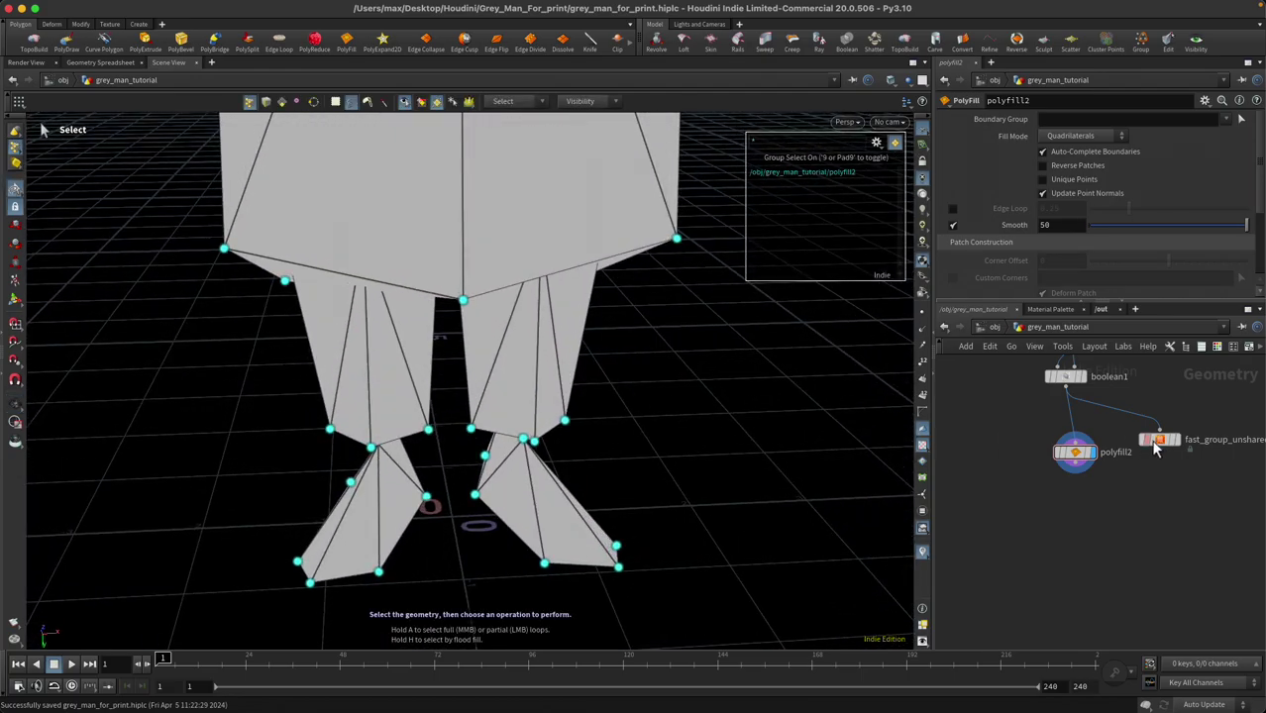
pyautogui.moveTo(1154, 448); pyautogui.dragTo(1167, 513)
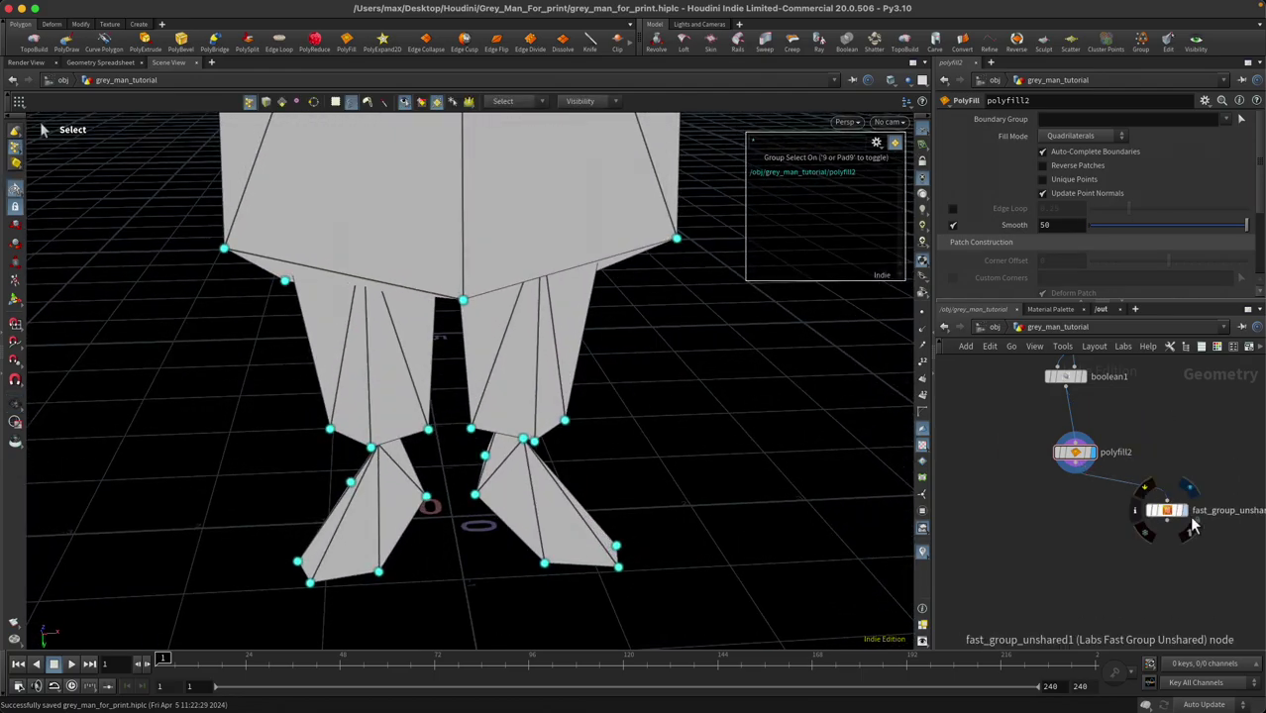
pyautogui.click(1183, 511)
pyautogui.click(1171, 511)
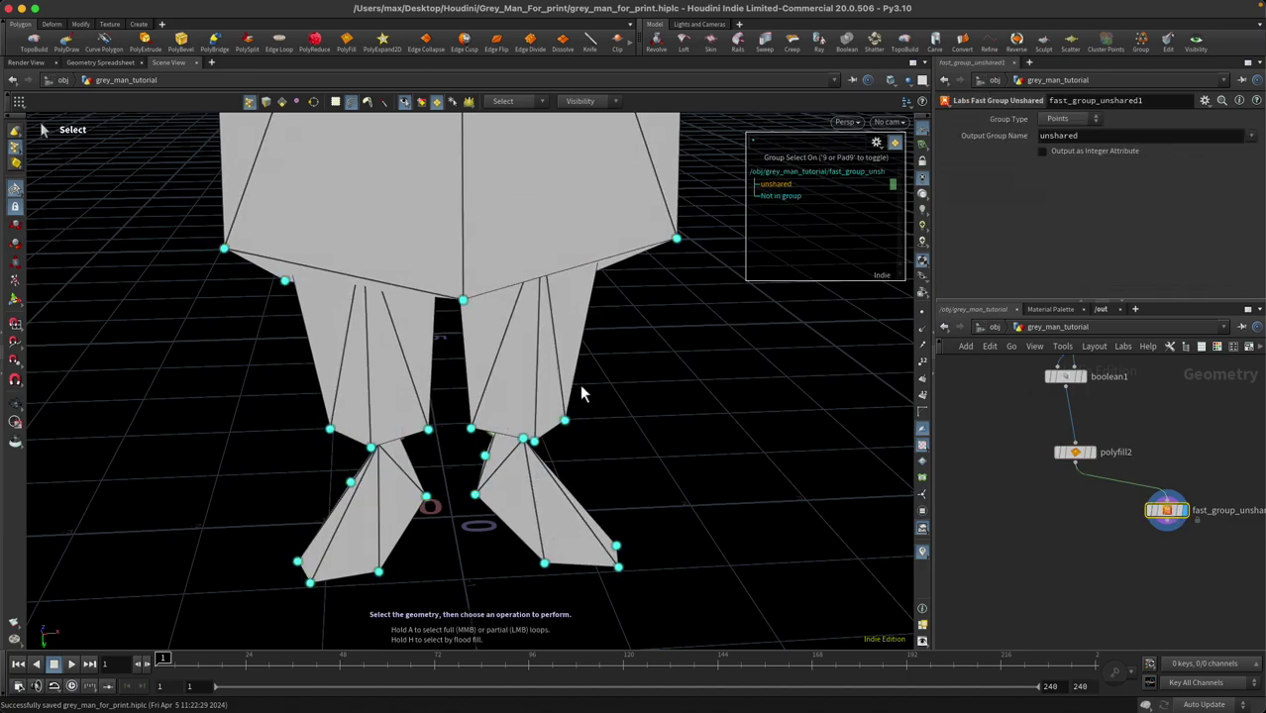
pyautogui.keyDown('alt'); pyautogui.moveTo(583, 393); pyautogui.dragTo(608, 369); pyautogui.keyUp('alt')
pyautogui.middleClick(1167, 513)
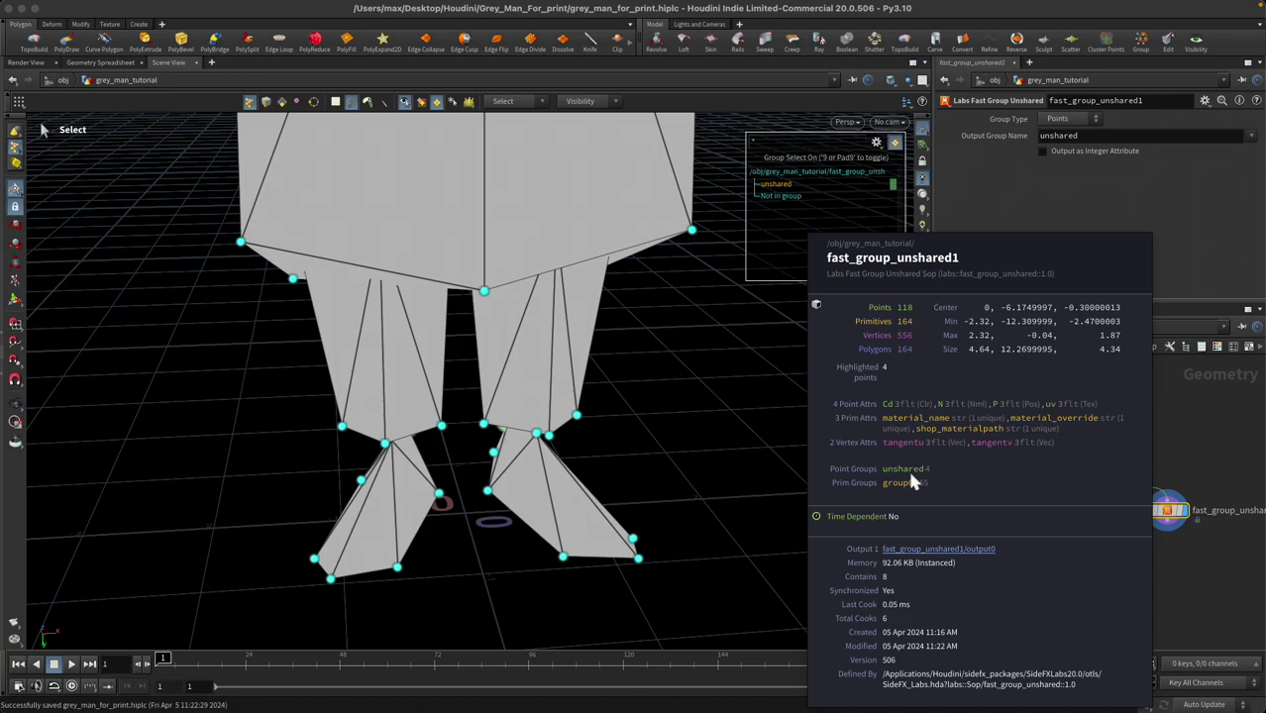
# Examine the remaining unshared points between the feet and trouser legs in wireframe and shaded view
pyautogui.scroll(5, 734, 450)
pyautogui.keyDown('alt'); pyautogui.moveTo(725, 439); pyautogui.dragTo(631, 348); pyautogui.keyUp('alt')
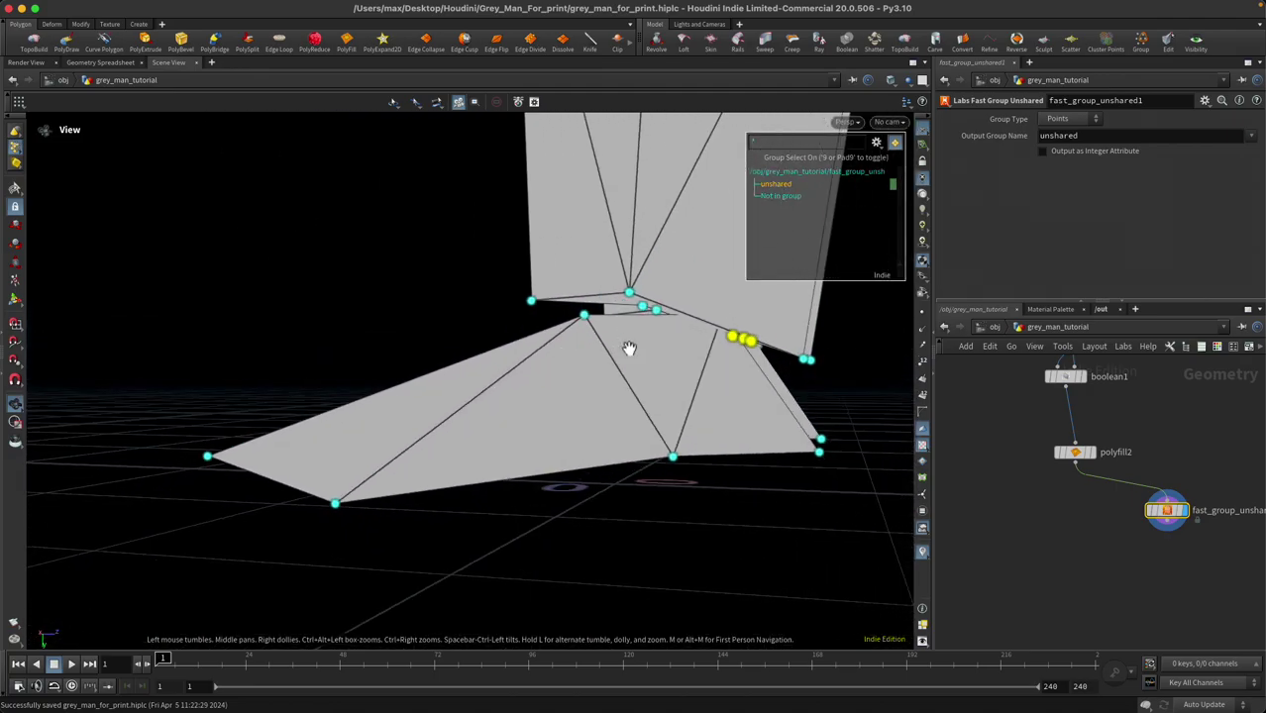
pyautogui.moveTo(630, 348); pyautogui.dragTo(729, 367, button='right')
pyautogui.moveTo(729, 368); pyautogui.dragTo(769, 340)
pyautogui.press('w')
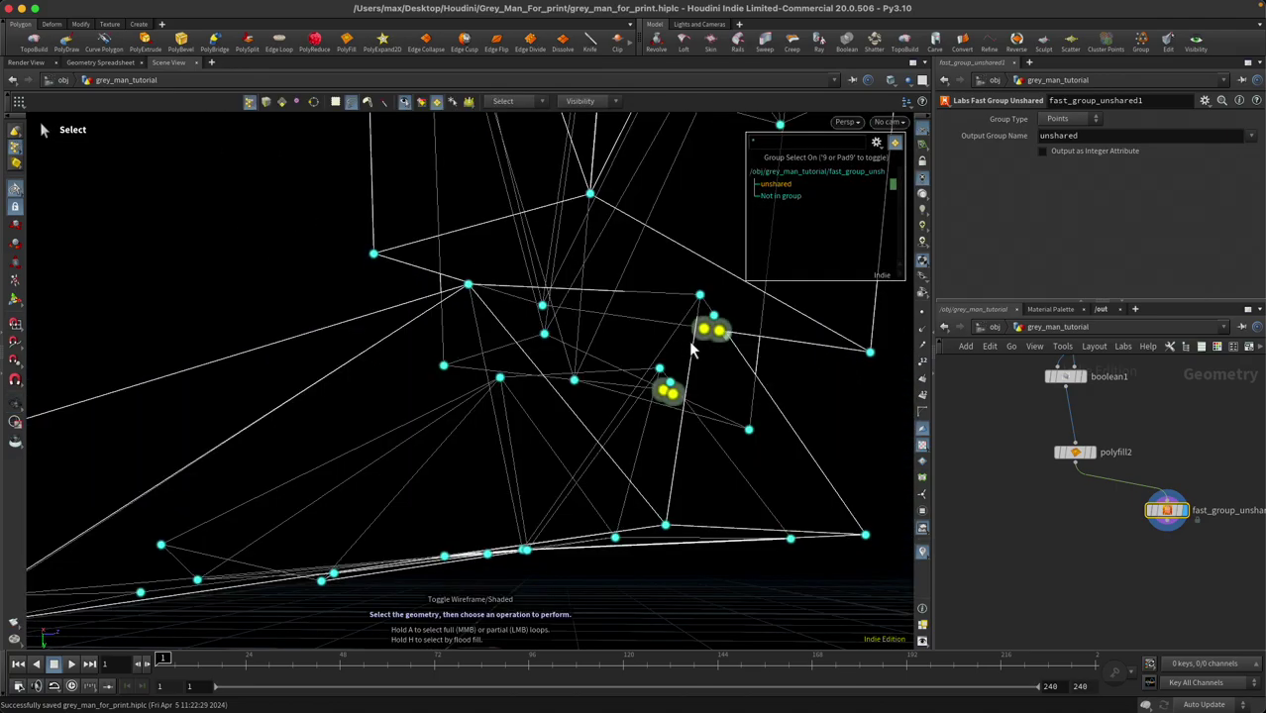
pyautogui.press('Escape')
pyautogui.moveTo(682, 347)
pyautogui.mouseDown()
pyautogui.moveTo(712, 362)
pyautogui.moveTo(860, 371)
pyautogui.moveTo(580, 305)
pyautogui.mouseUp()
pyautogui.press('w')
pyautogui.moveTo(490, 315)
pyautogui.mouseDown()
pyautogui.moveTo(365, 378)
pyautogui.moveTo(349, 369)
pyautogui.mouseUp()
pyautogui.scroll(3, 386, 401)
pyautogui.moveTo(387, 409); pyautogui.dragTo(520, 421)
pyautogui.scroll(-1, 1043, 503)
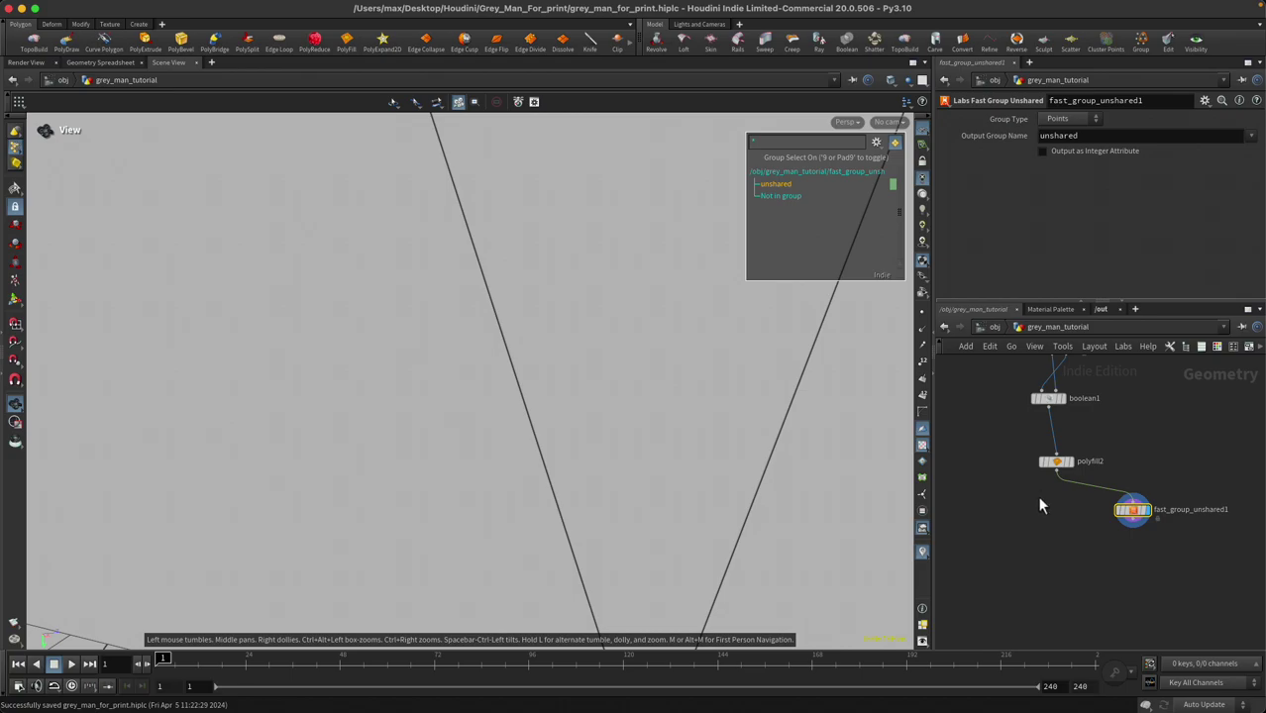
# Select polyfill2 and inspect the figure's lower legs and feet from the front
pyautogui.click(1054, 460)
pyautogui.hotkey('space', 'h')
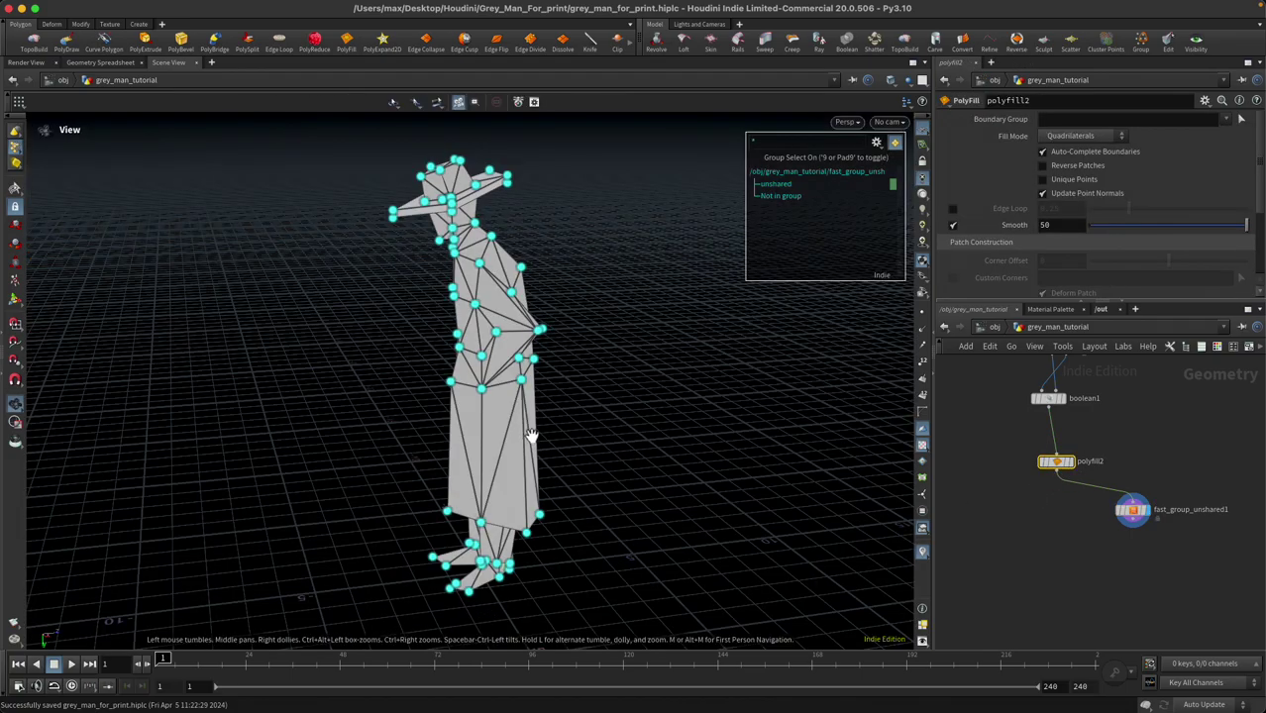
pyautogui.moveTo(531, 438); pyautogui.dragTo(708, 486)
pyautogui.scroll(6, 585, 402)
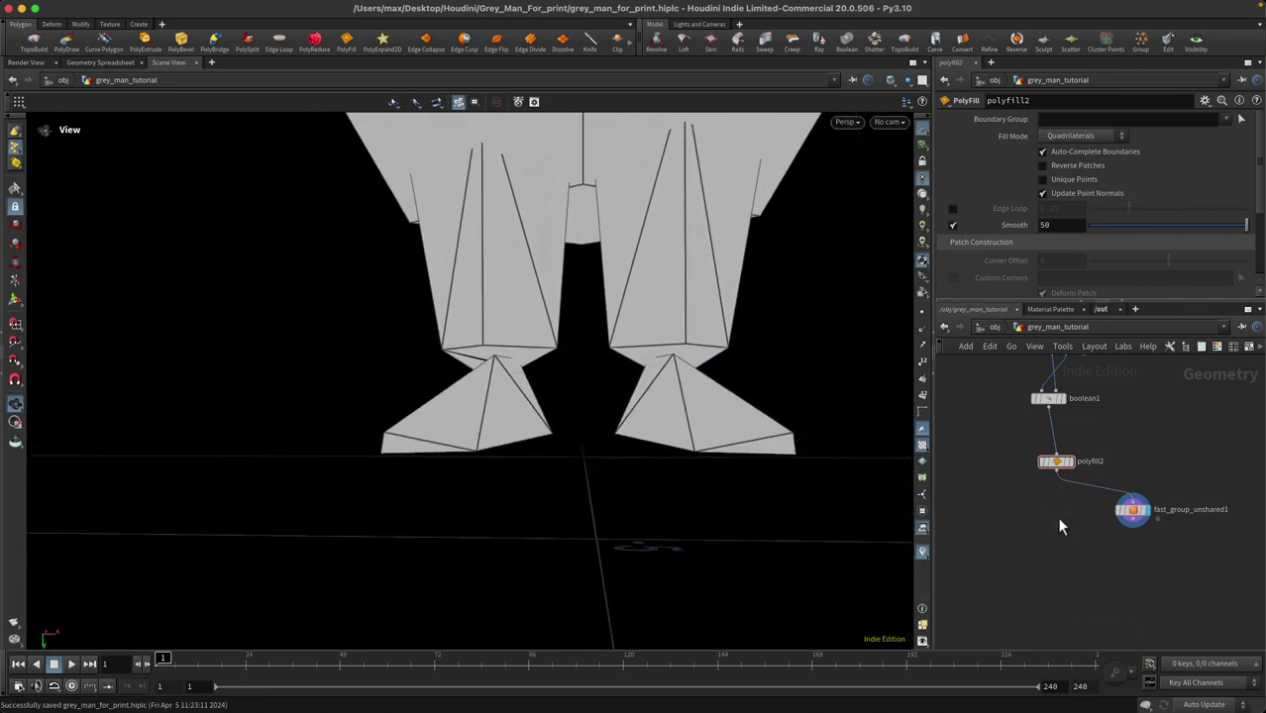
# Add a Transform node below polyfill2 and display it
pyautogui.press('Tab')
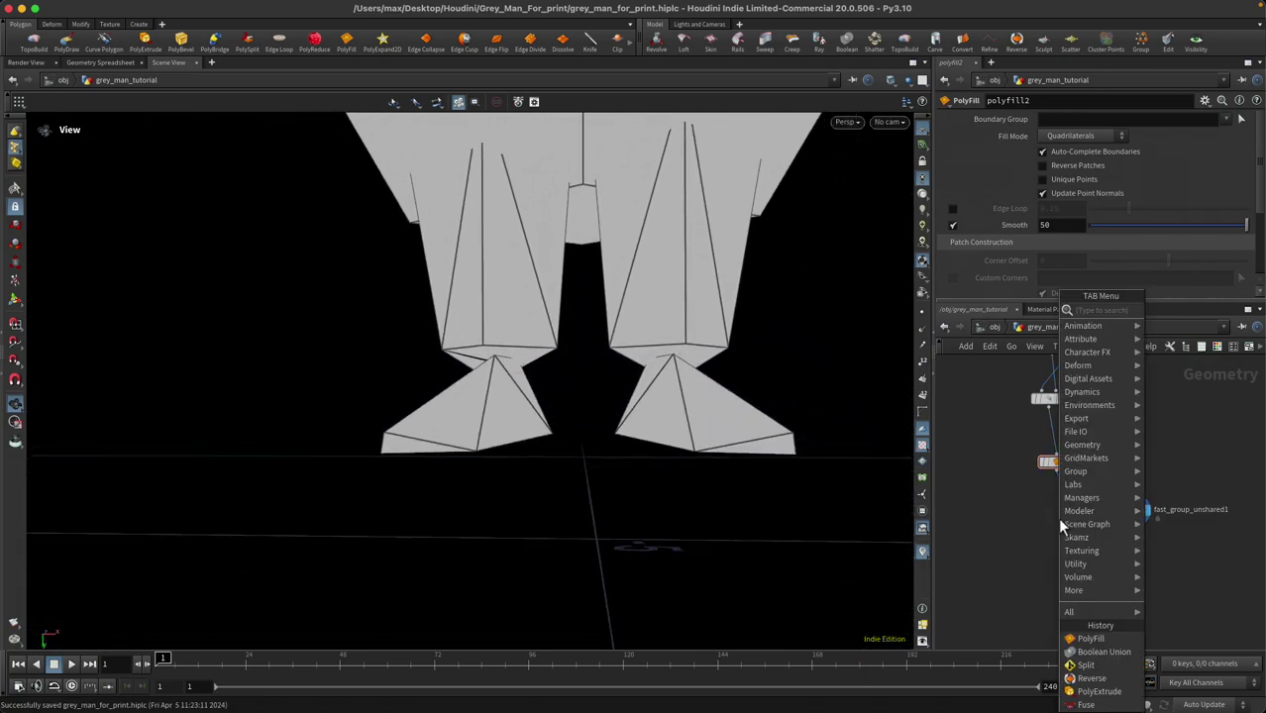
pyautogui.write('trans')
pyautogui.press('Return')
pyautogui.click(1058, 517)
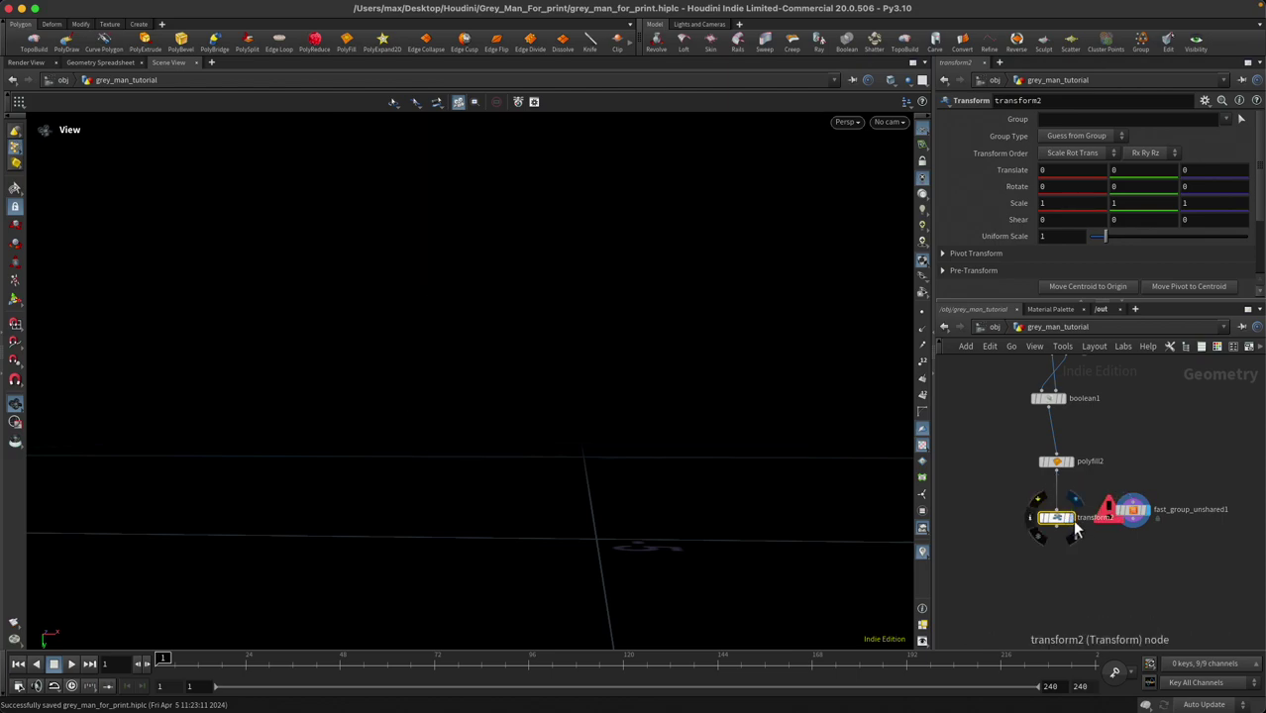
pyautogui.click(1072, 519)
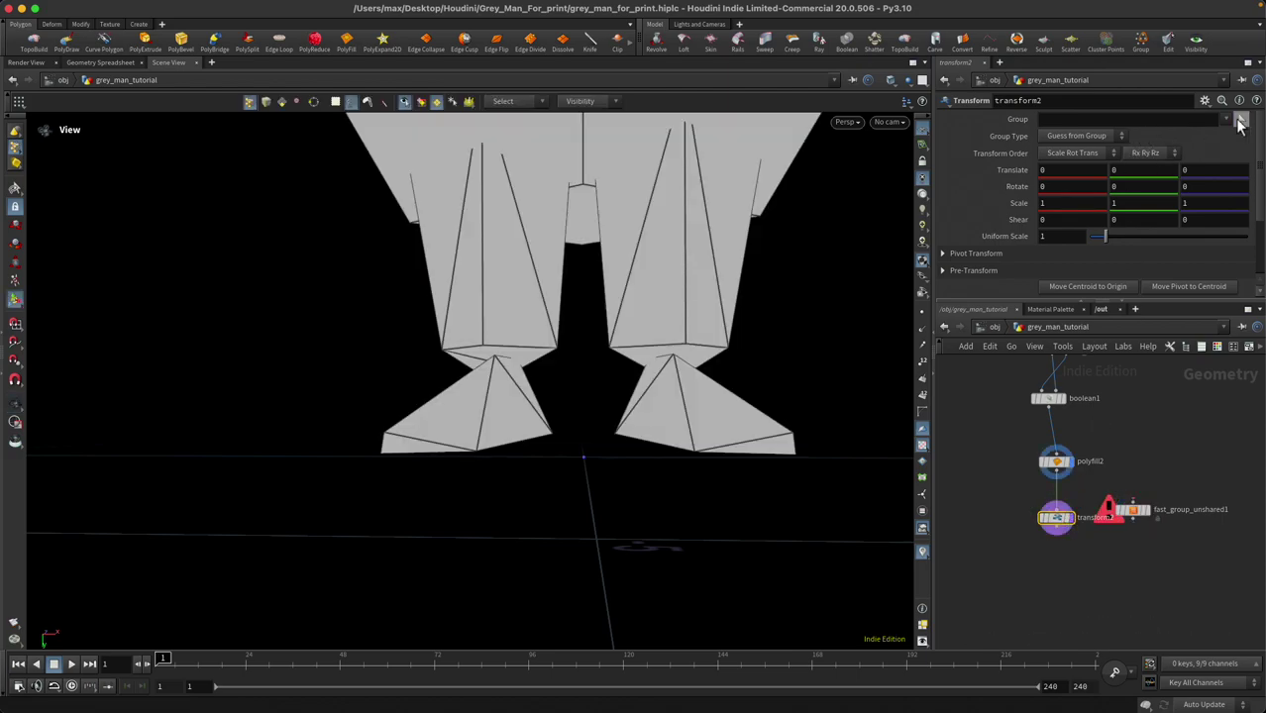
# Start picking the geometry for transform2's group in the viewport and turn off group selection
pyautogui.click(1239, 120)
pyautogui.moveTo(354, 403); pyautogui.dragTo(505, 406)
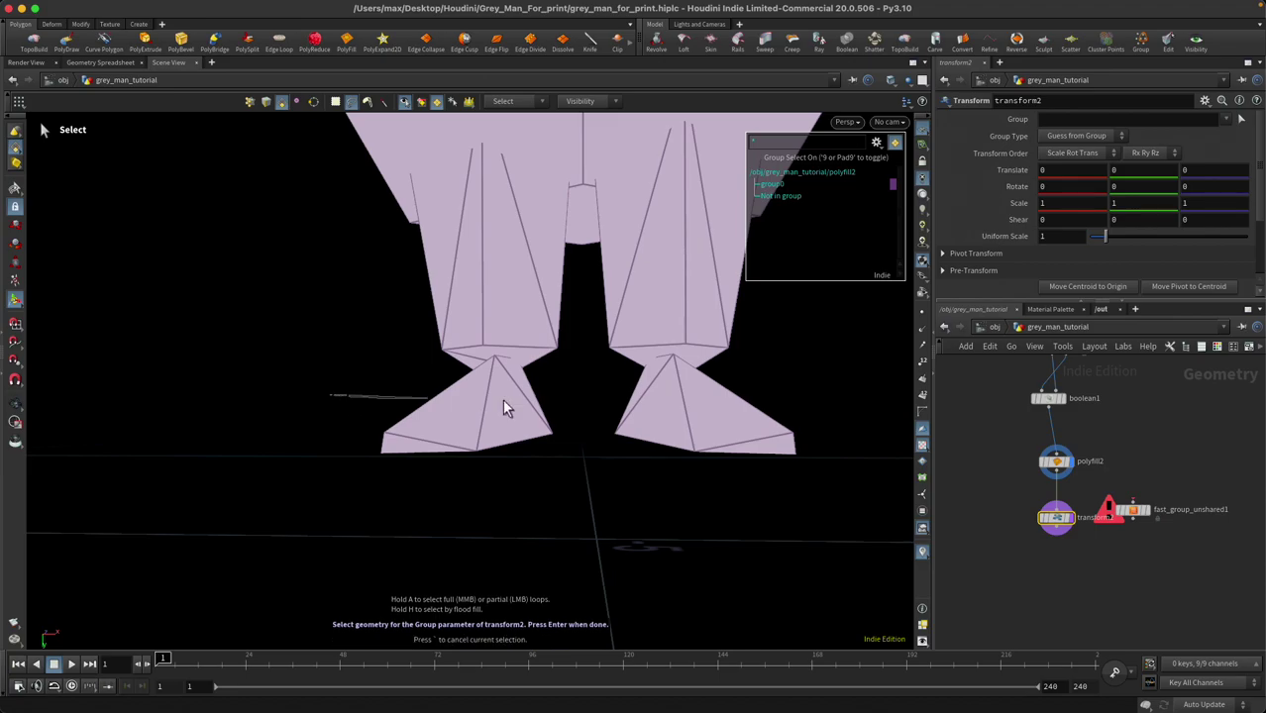
pyautogui.moveTo(697, 483); pyautogui.dragTo(645, 517)
pyautogui.press('9')
# Select all primitives of both feet, 81-96 and 150-157, as the group of transform2
pyautogui.moveTo(344, 405)
pyautogui.mouseDown()
pyautogui.moveTo(460, 406)
pyautogui.moveTo(871, 495)
pyautogui.moveTo(415, 563)
pyautogui.moveTo(297, 446)
pyautogui.moveTo(444, 371)
pyautogui.moveTo(505, 440)
pyautogui.mouseUp()
pyautogui.keyDown('alt'); pyautogui.moveTo(583, 462); pyautogui.dragTo(620, 480, button='right'); pyautogui.keyUp('alt')
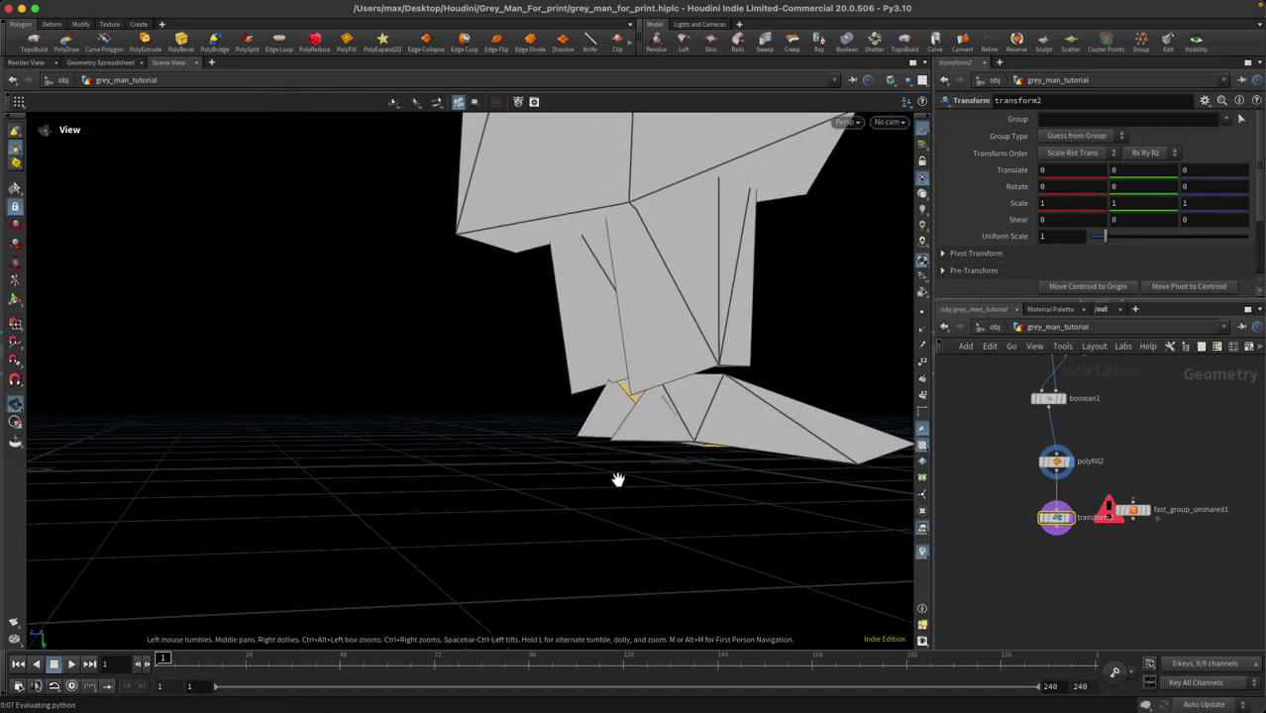
pyautogui.keyDown('alt'); pyautogui.moveTo(409, 440); pyautogui.dragTo(372, 430); pyautogui.keyUp('alt')
pyautogui.press('s')
pyautogui.moveTo(517, 421)
pyautogui.mouseDown()
pyautogui.moveTo(842, 426)
pyautogui.moveTo(783, 532)
pyautogui.moveTo(482, 437)
pyautogui.moveTo(518, 416)
pyautogui.moveTo(686, 390)
pyautogui.moveTo(656, 458)
pyautogui.moveTo(666, 468)
pyautogui.mouseUp()
pyautogui.press('Escape')
pyautogui.press('s')
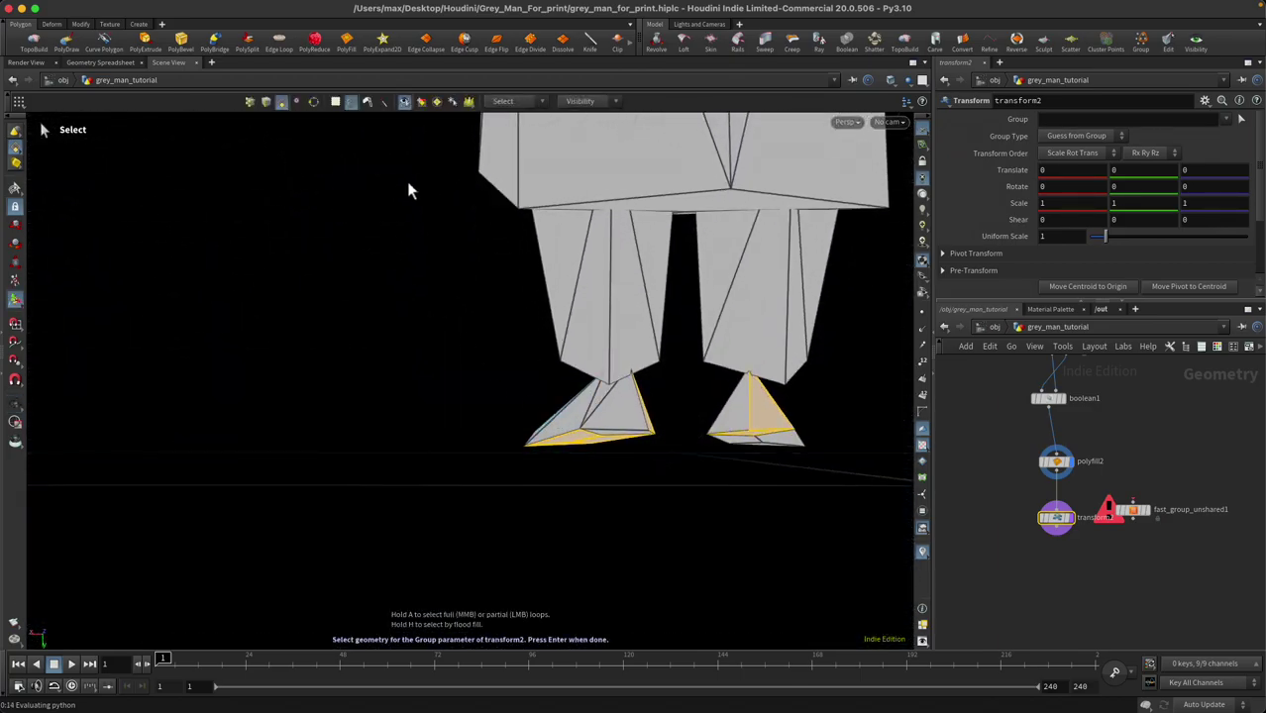
pyautogui.moveTo(532, 414)
pyautogui.mouseDown()
pyautogui.moveTo(862, 435)
pyautogui.moveTo(441, 436)
pyautogui.moveTo(501, 440)
pyautogui.moveTo(712, 320)
pyautogui.moveTo(698, 415)
pyautogui.moveTo(467, 405)
pyautogui.moveTo(405, 429)
pyautogui.mouseUp()
pyautogui.press('Escape')
pyautogui.press('s')
pyautogui.press('Return')
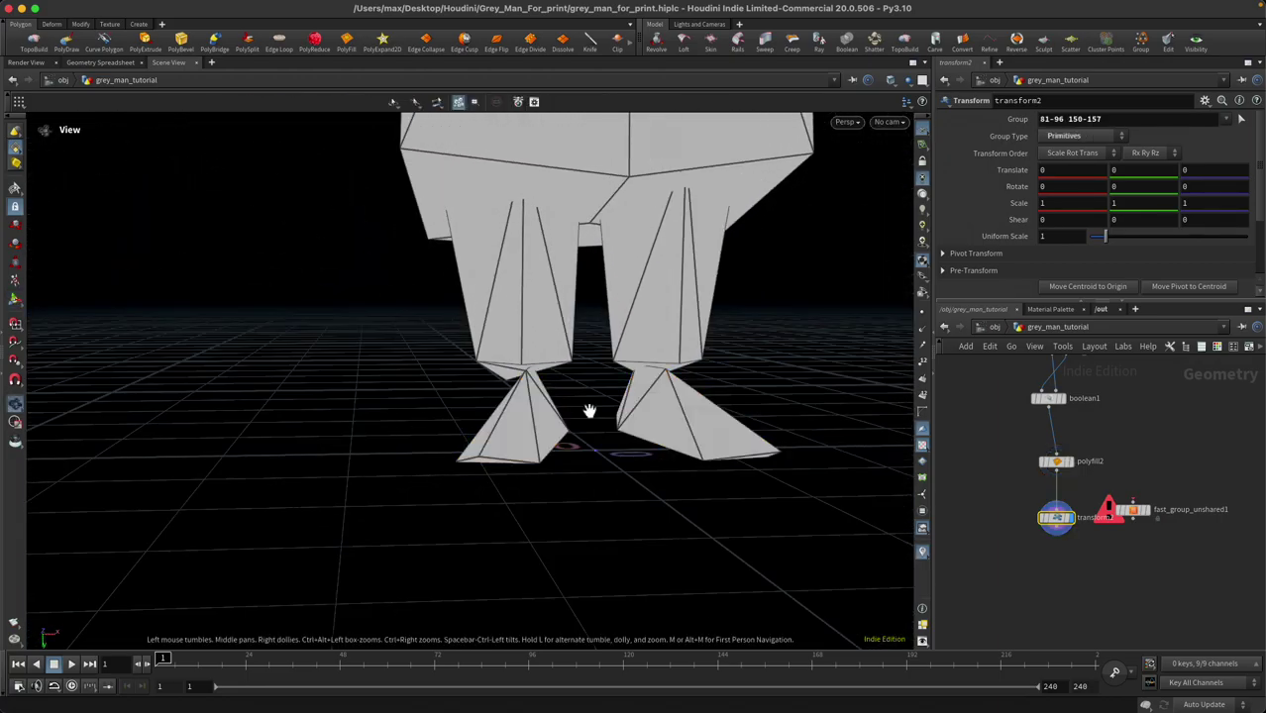
# Move the feet up towards the trouser legs with a Y translation of about -0.17, and save the scene
pyautogui.press('t')
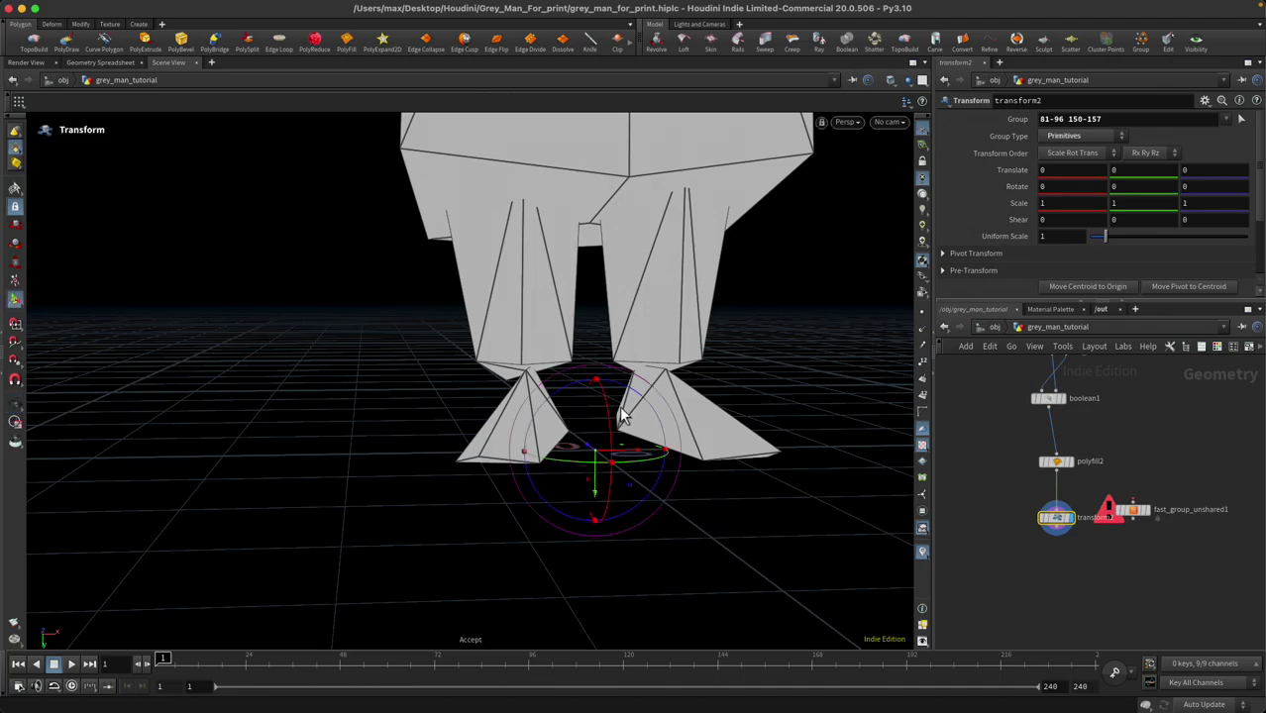
pyautogui.moveTo(597, 491); pyautogui.dragTo(598, 463)
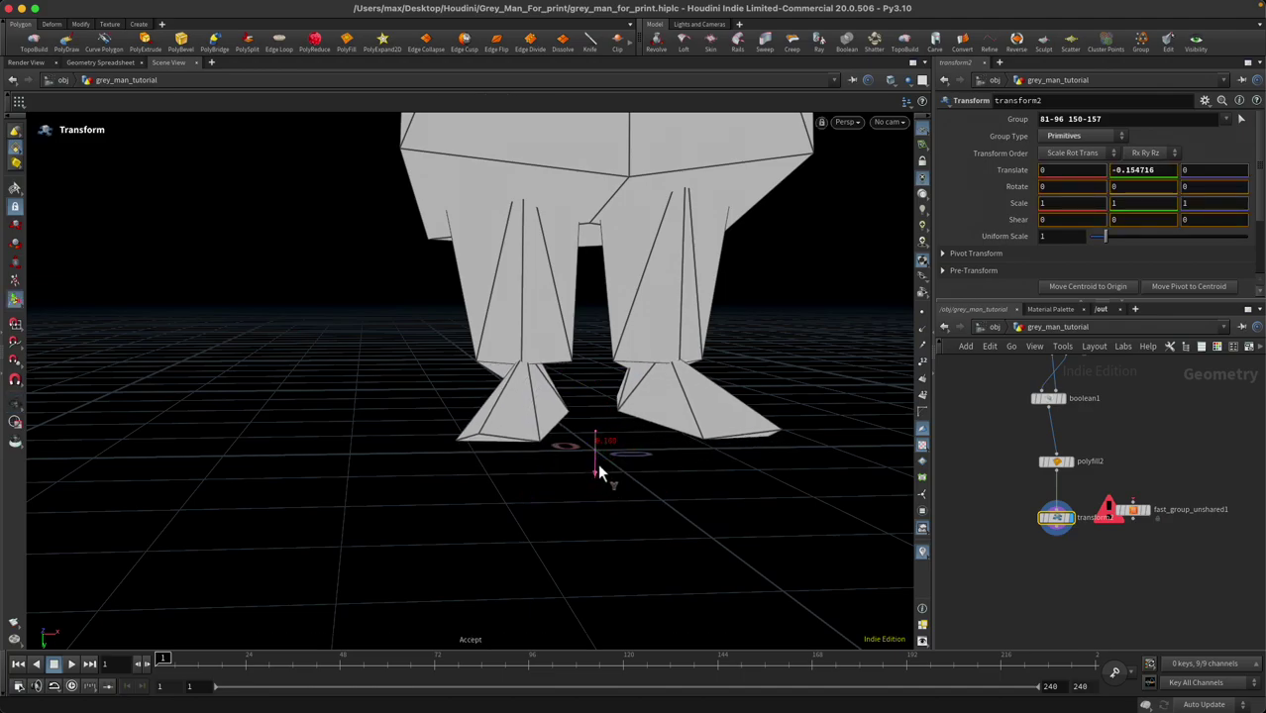
pyautogui.moveTo(346, 464); pyautogui.dragTo(493, 418)
pyautogui.hotkey('ctrl', 's')
# Examine in wireframe from several angles how the moved feet overlap the trouser legs
pyautogui.scroll(-2, 695, 356)
pyautogui.press('w')
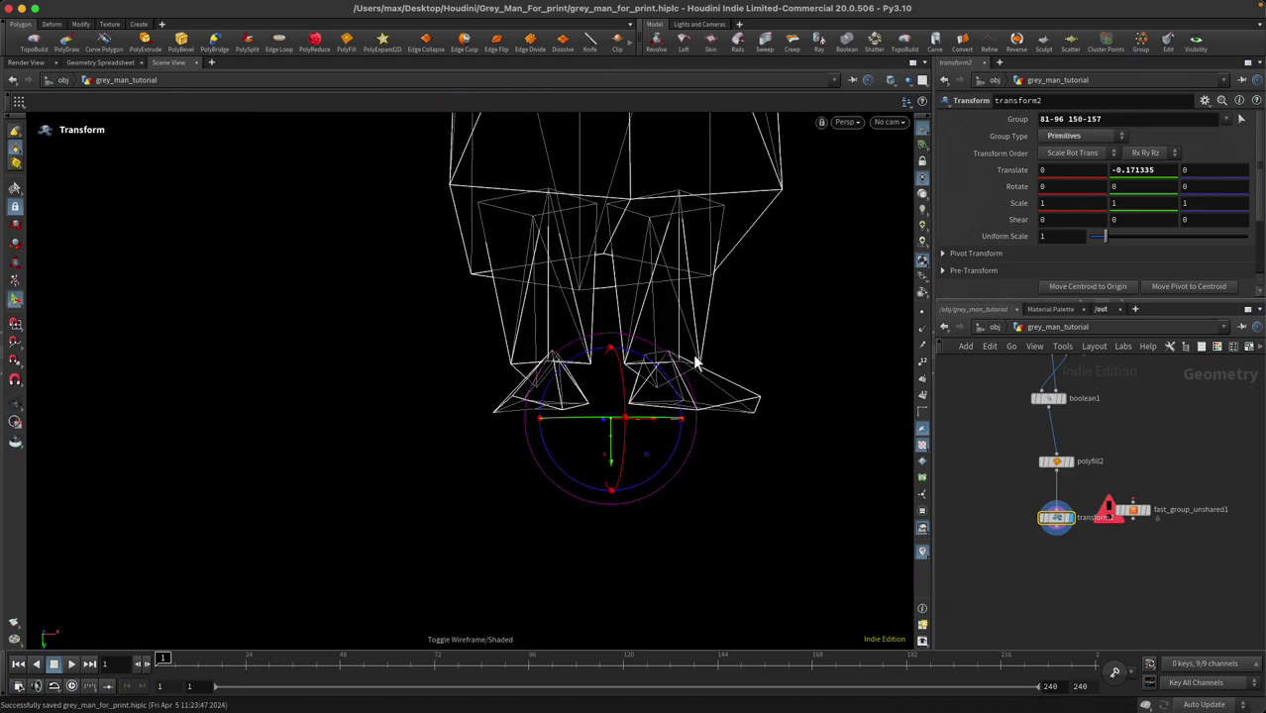
pyautogui.moveTo(697, 363); pyautogui.dragTo(721, 363)
pyautogui.scroll(4, 651, 336)
pyautogui.moveTo(650, 337); pyautogui.dragTo(713, 415)
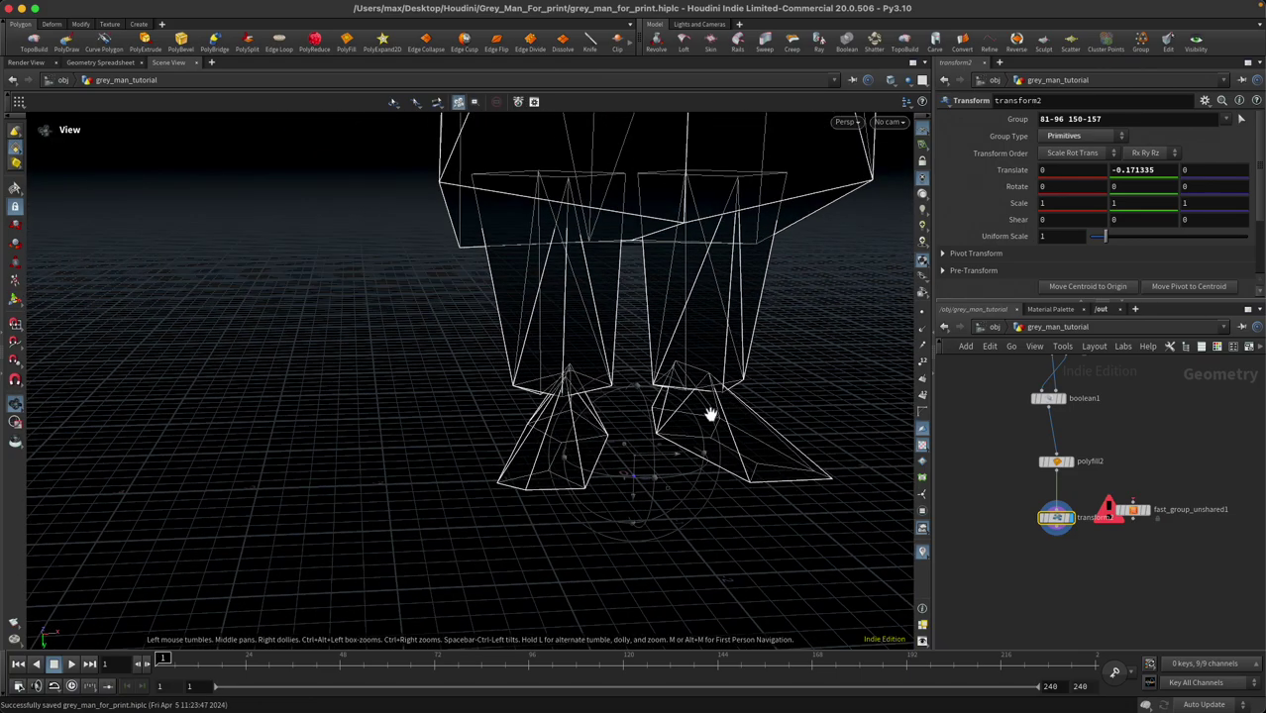
pyautogui.press('t')
pyautogui.scroll(2, 1068, 572)
pyautogui.scroll(1, 1067, 585)
pyautogui.press('Escape')
pyautogui.moveTo(684, 244); pyautogui.dragTo(406, 196)
pyautogui.press('t')
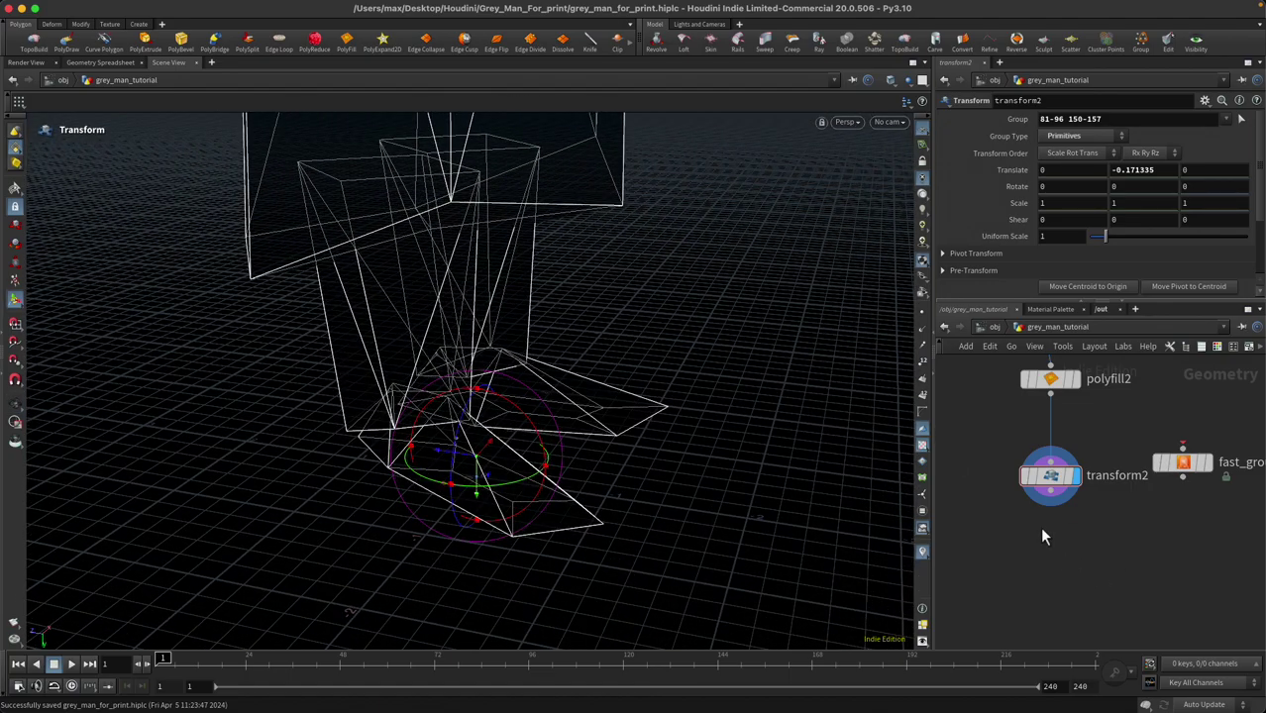
# Add a Boolean Union node below transform2, feeding both of its inputs from transform2, and display it
pyautogui.press('Tab')
pyautogui.write('boolea')
pyautogui.press('Down')
pyautogui.press('Down')
pyautogui.press('Down')
pyautogui.press('Down')
pyautogui.press('Down')
pyautogui.press('Down')
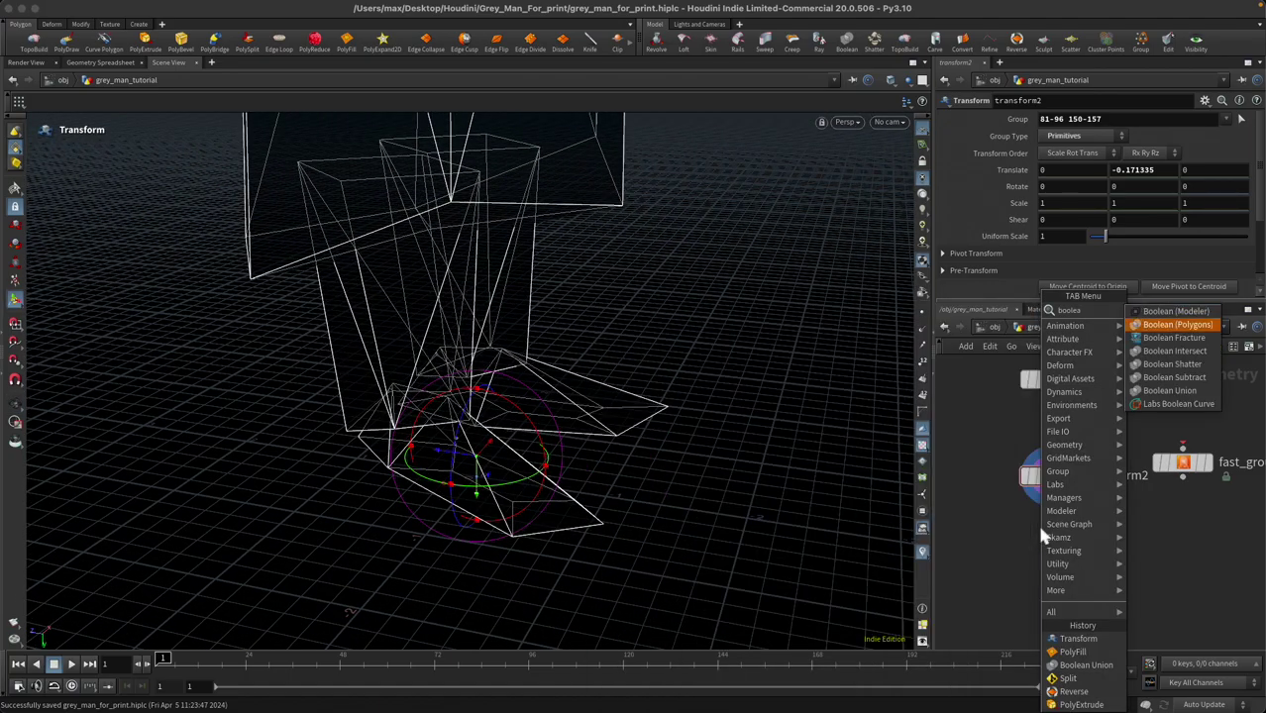
pyautogui.press('Return')
pyautogui.click(1049, 572)
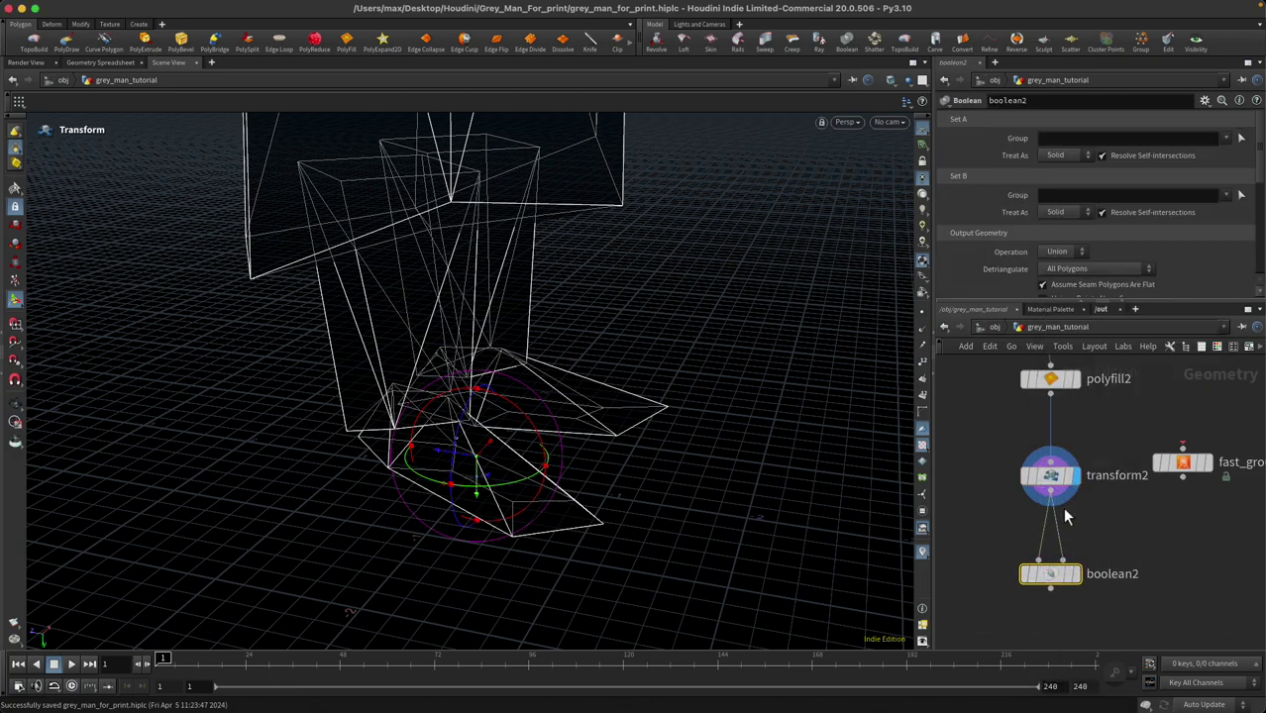
pyautogui.click(1076, 574)
# Inspect the united legs and feet in wireframe and shaded view, and connect fast_group_unshared1 below boolean2 with its display on
pyautogui.keyDown('alt'); pyautogui.moveTo(829, 493); pyautogui.dragTo(669, 403); pyautogui.keyUp('alt')
pyautogui.press('w')
pyautogui.press('w')
pyautogui.moveTo(672, 315)
pyautogui.mouseDown()
pyautogui.moveTo(630, 325)
pyautogui.moveTo(661, 320)
pyautogui.moveTo(391, 313)
pyautogui.moveTo(302, 285)
pyautogui.moveTo(483, 322)
pyautogui.moveTo(551, 371)
pyautogui.moveTo(563, 397)
pyautogui.moveTo(584, 400)
pyautogui.mouseUp()
pyautogui.press('w')
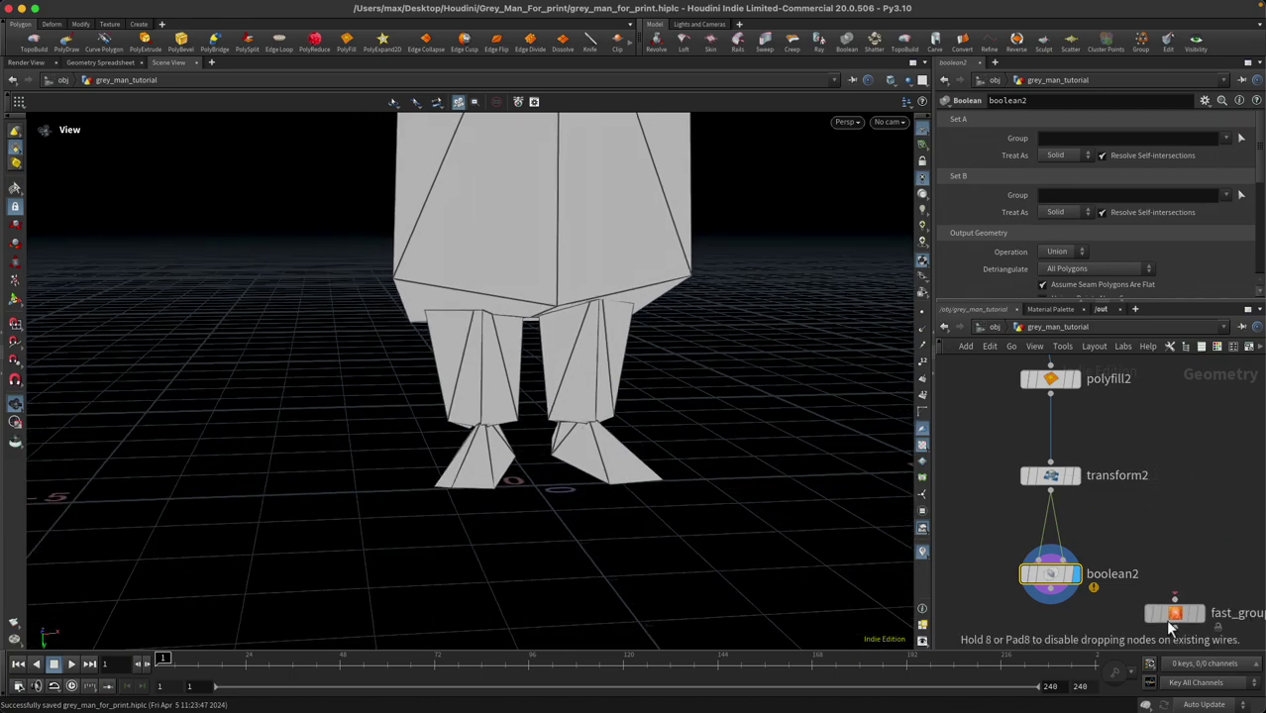
pyautogui.moveTo(1113, 628); pyautogui.dragTo(1117, 422, button='middle')
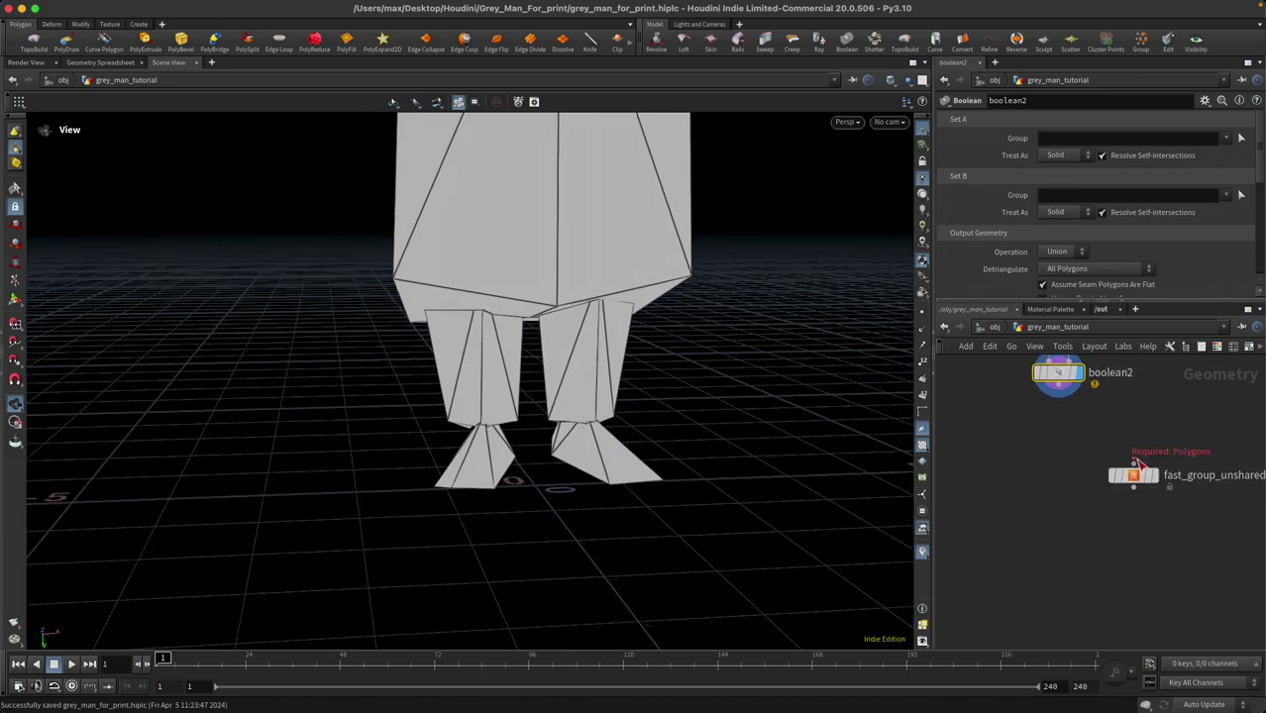
pyautogui.click(1150, 482)
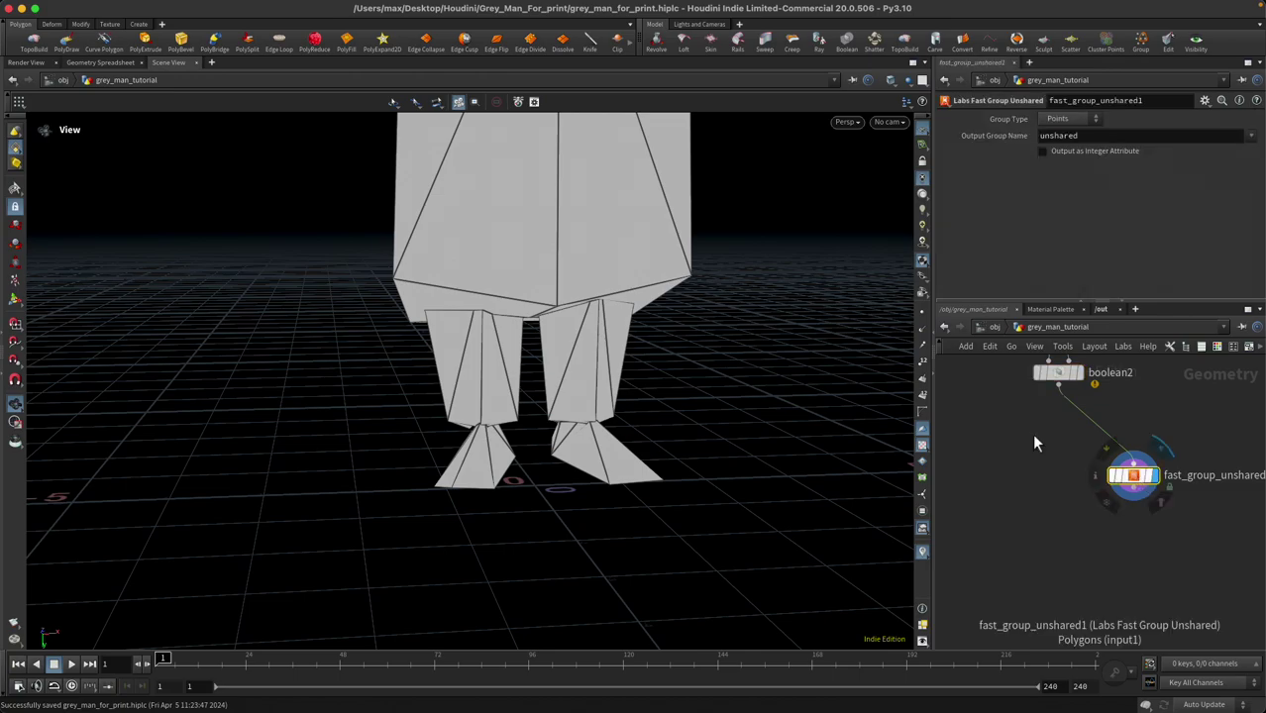
# Save the scene and check fast_group_unshared1's unshared point group using point selection and its node info
pyautogui.press('s')
pyautogui.press('9')
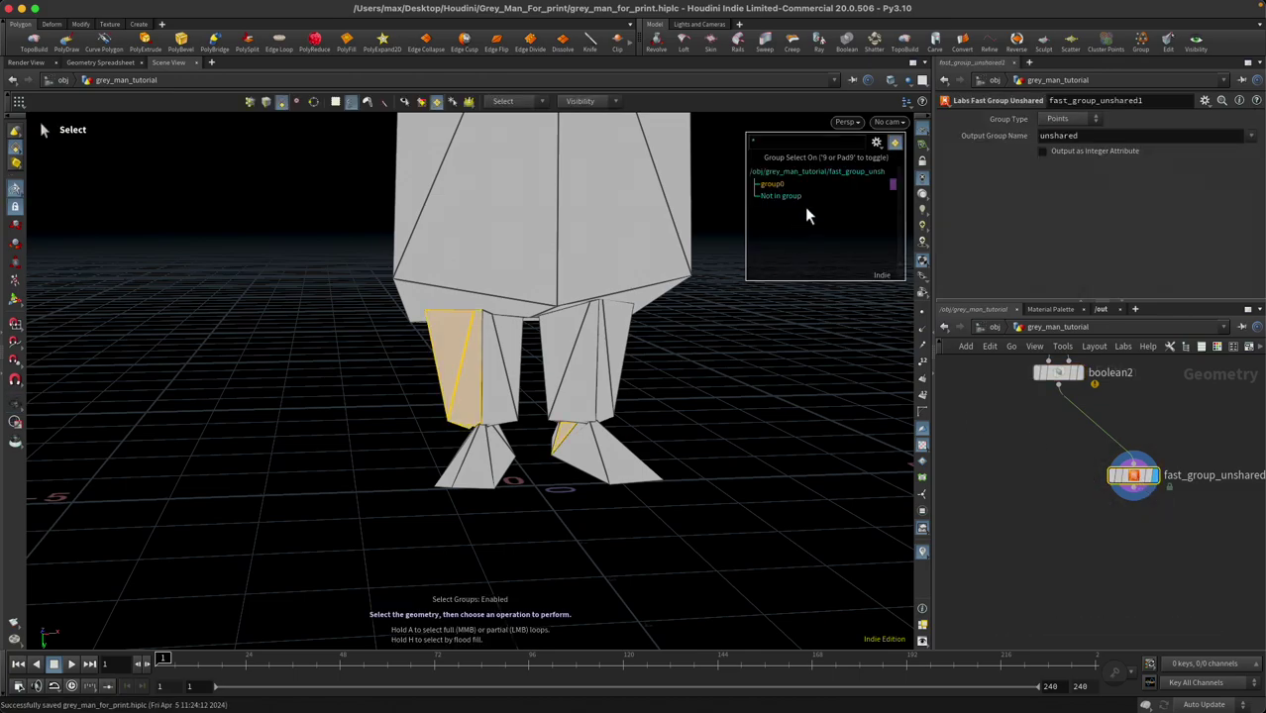
pyautogui.click(779, 186)
pyautogui.click(779, 186)
pyautogui.keyDown('alt'); pyautogui.moveTo(417, 258); pyautogui.dragTo(619, 282); pyautogui.keyUp('alt')
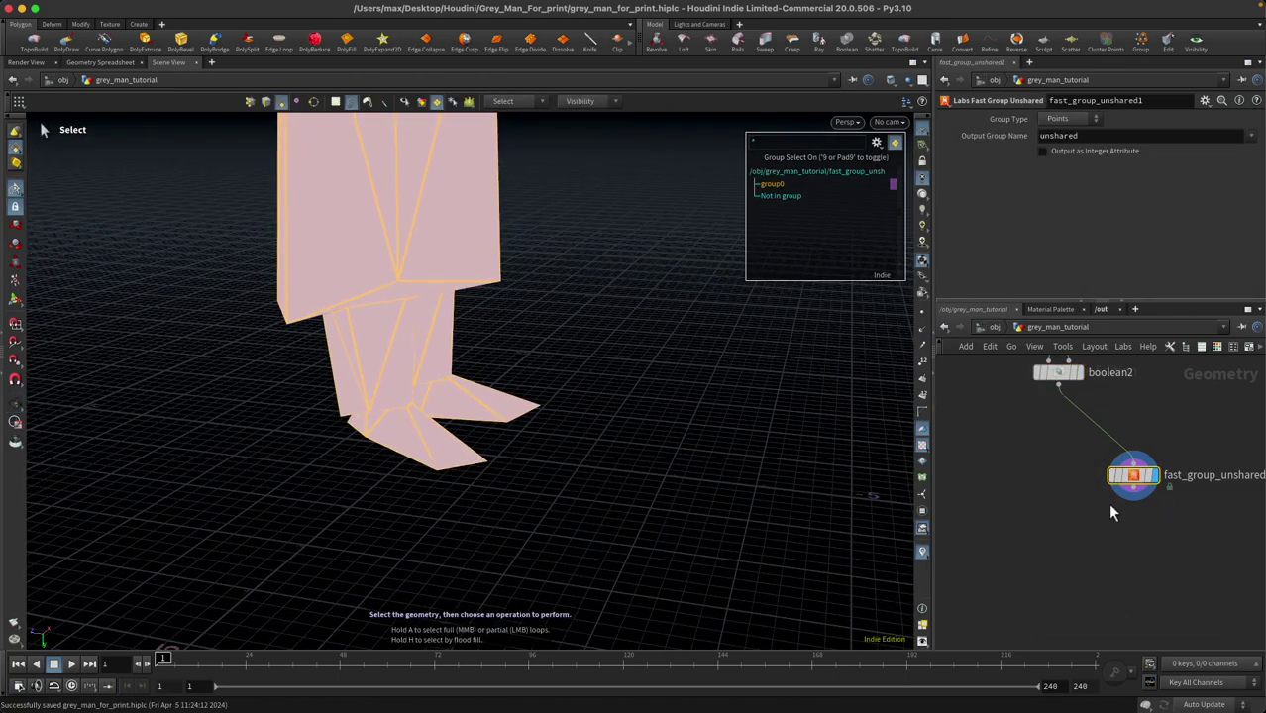
pyautogui.click(251, 102)
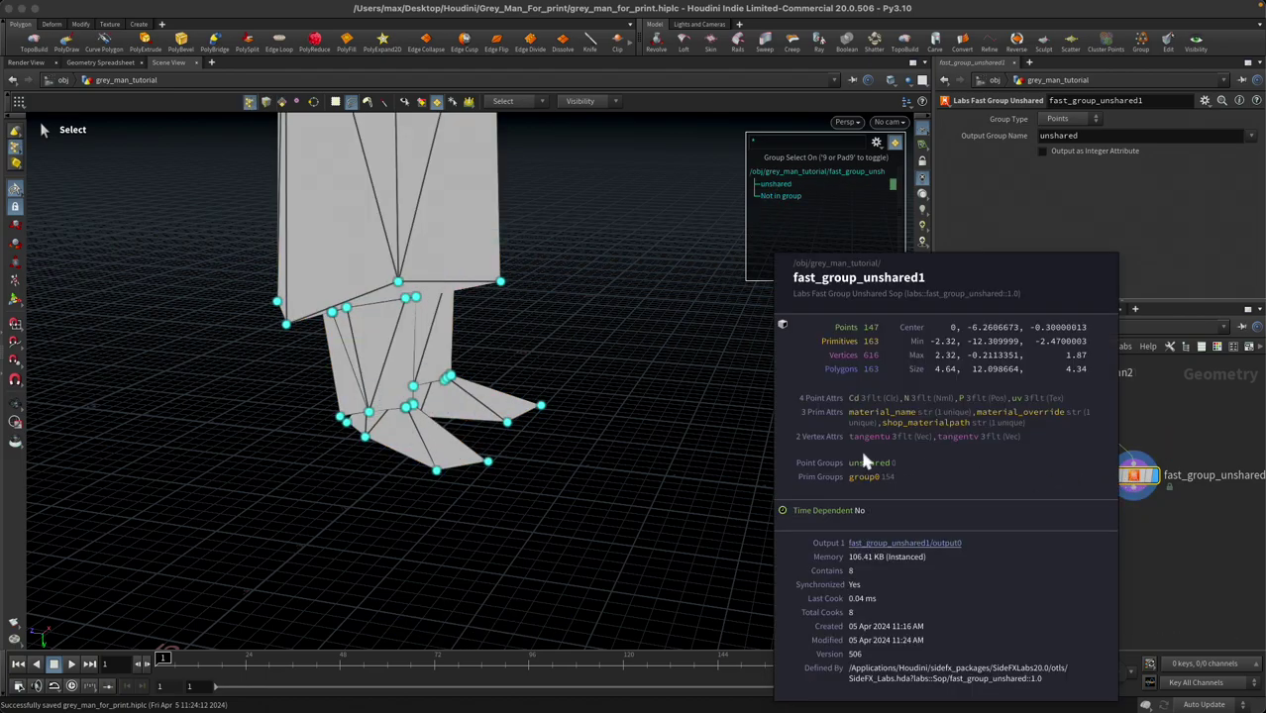
pyautogui.press('Escape')
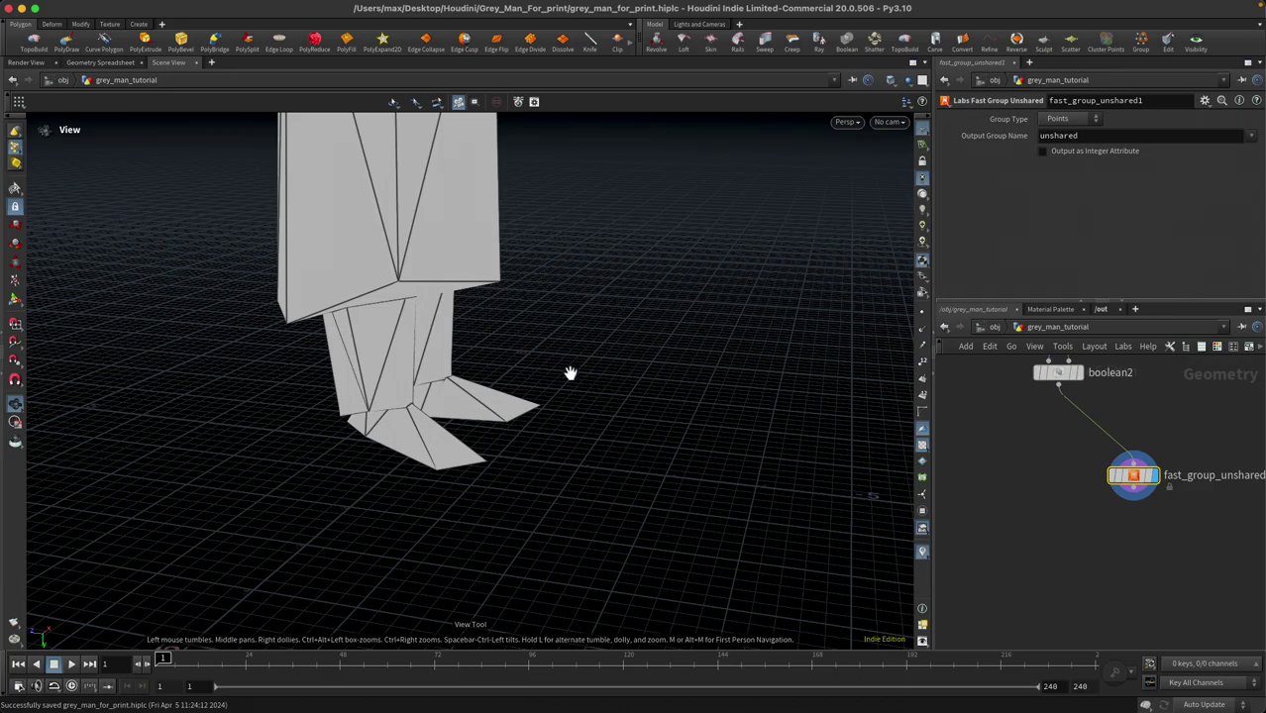
# Review the whole figure in the viewport and look over the node chain that builds it
pyautogui.press('f')
pyautogui.moveTo(544, 300); pyautogui.dragTo(579, 345)
pyautogui.scroll(-3, 1026, 425)
pyautogui.scroll(-3, 1025, 418)
pyautogui.moveTo(1025, 418); pyautogui.dragTo(1008, 537, button='middle')
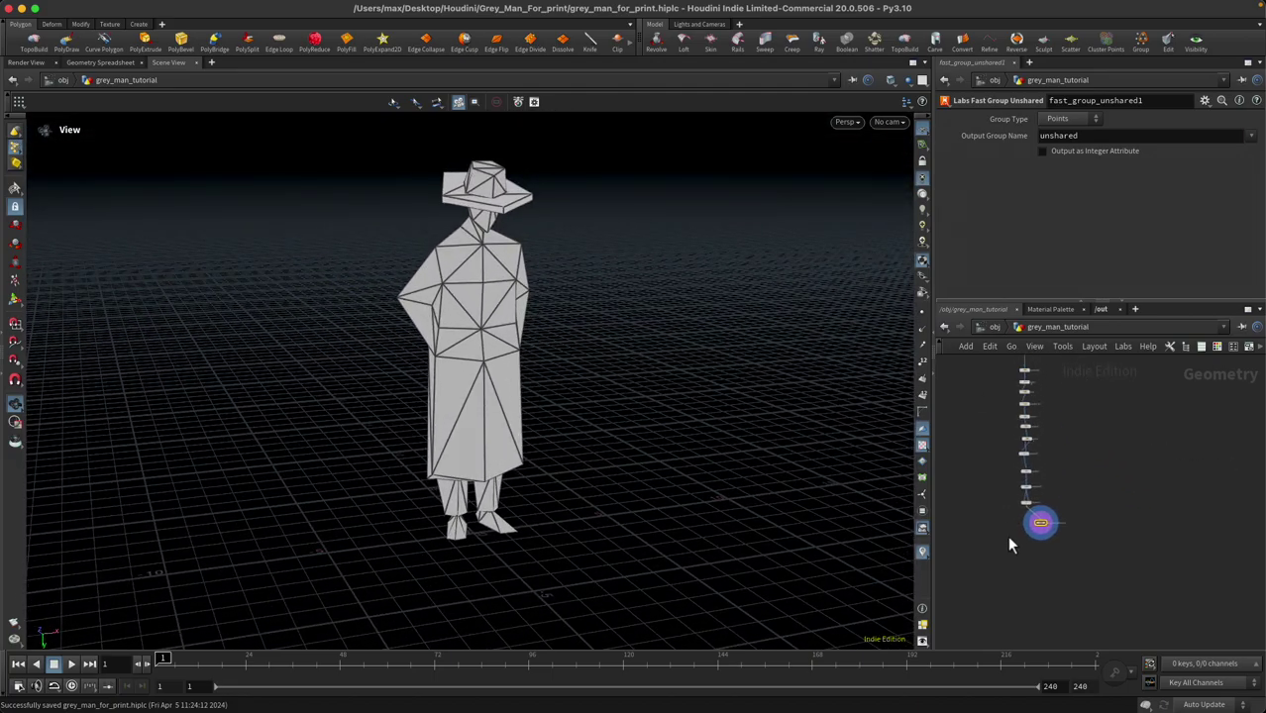
pyautogui.scroll(5, 1026, 412)
pyautogui.scroll(-5, 1027, 412)
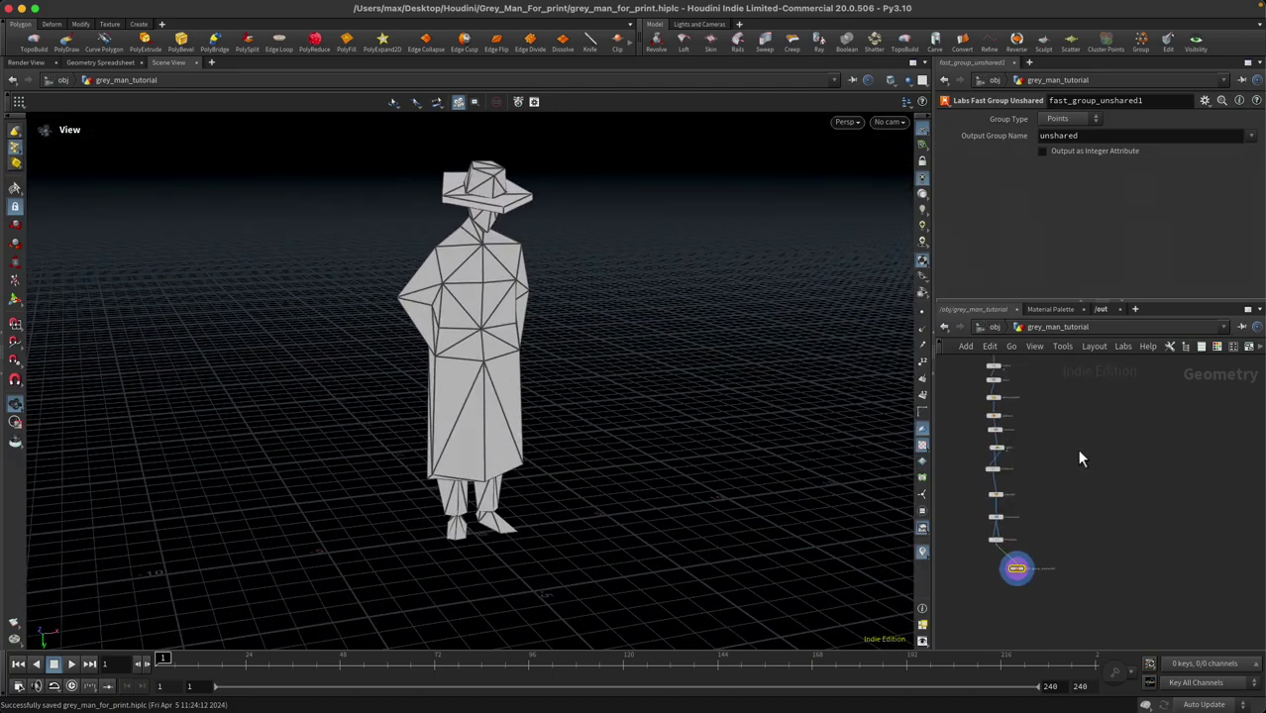